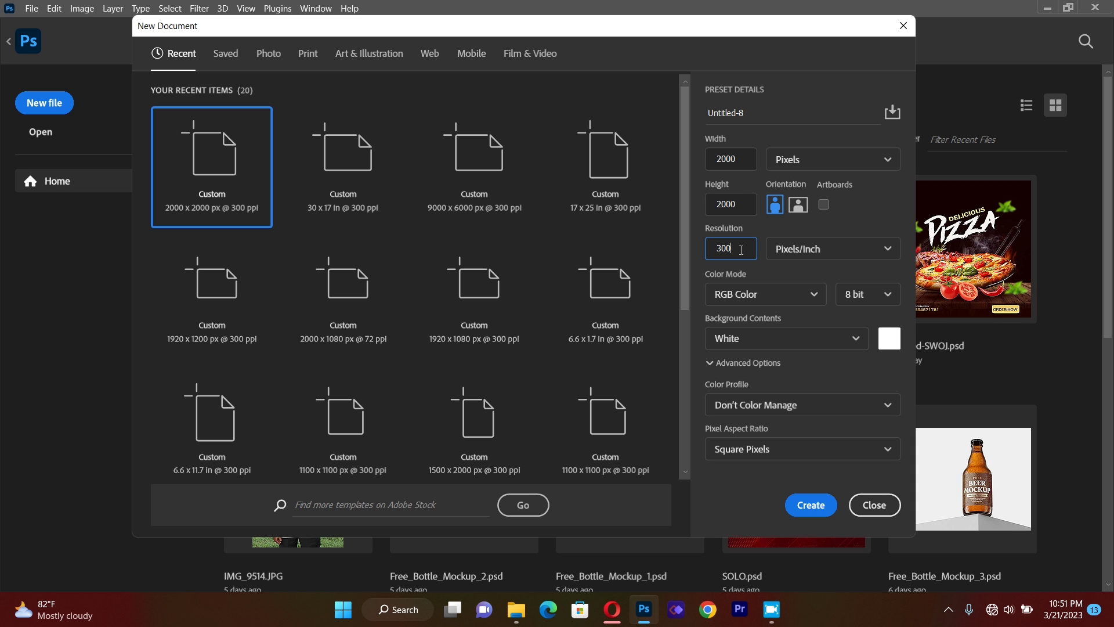
Step: Create the 2000 × 2000 px, 300 ppi document with a white background
click(818, 504)
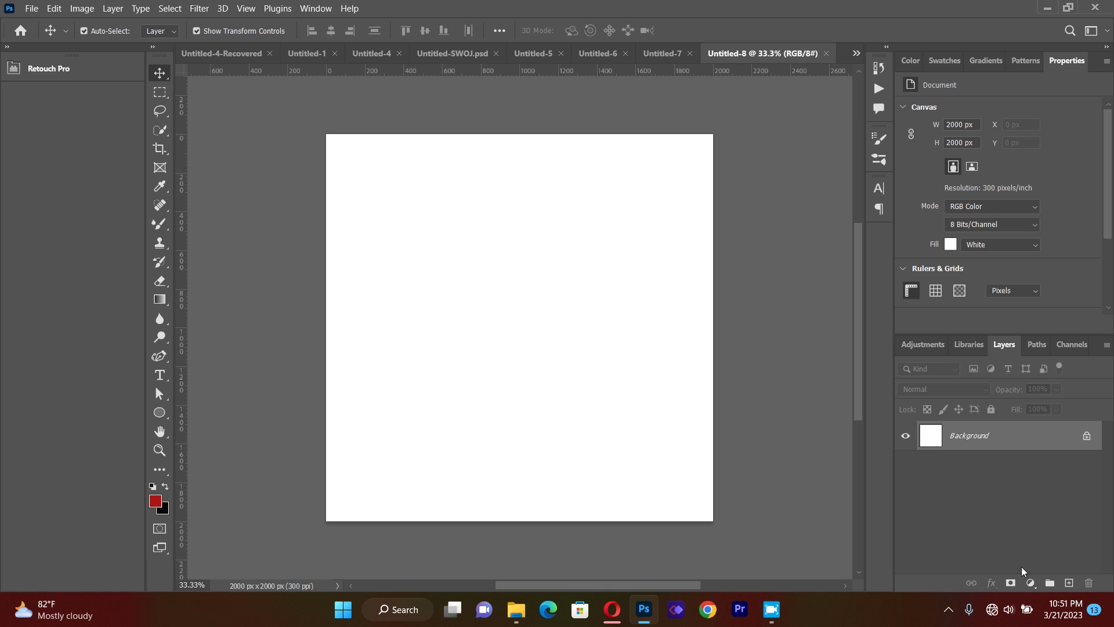
Step: Add a Solid Color fill layer in dark red hex 180101
click(1030, 583)
click(1027, 327)
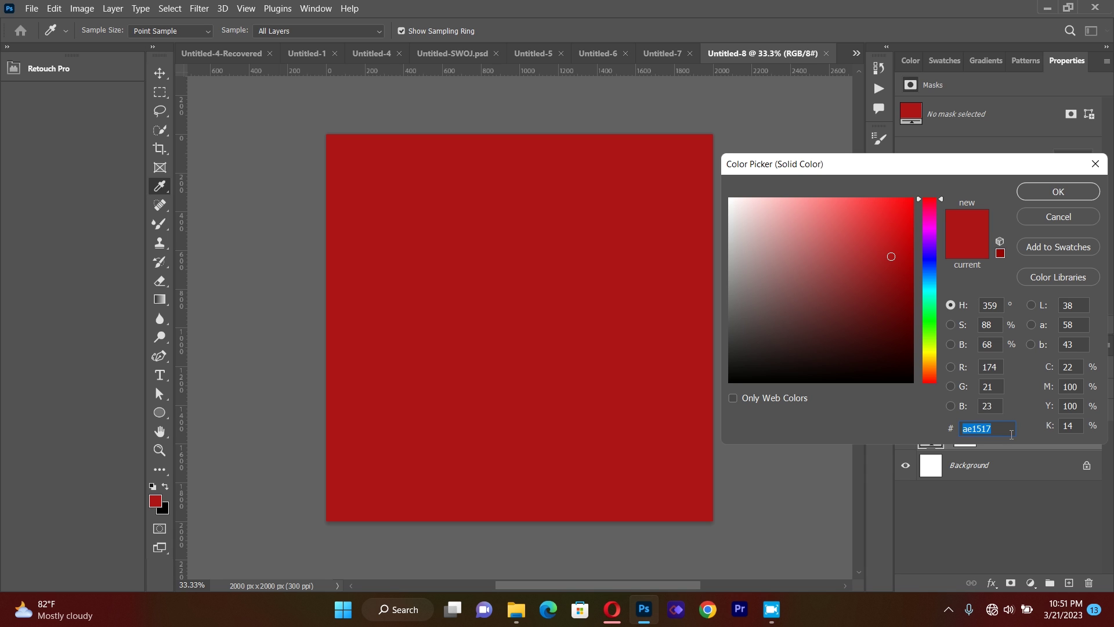
key(BackSpace)
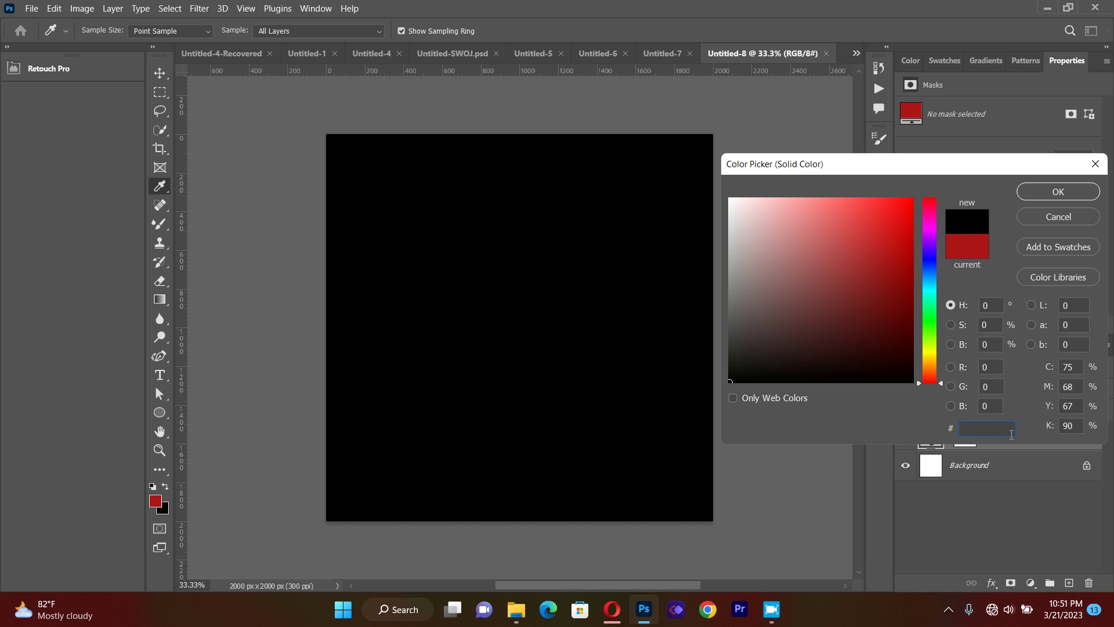
text(181)
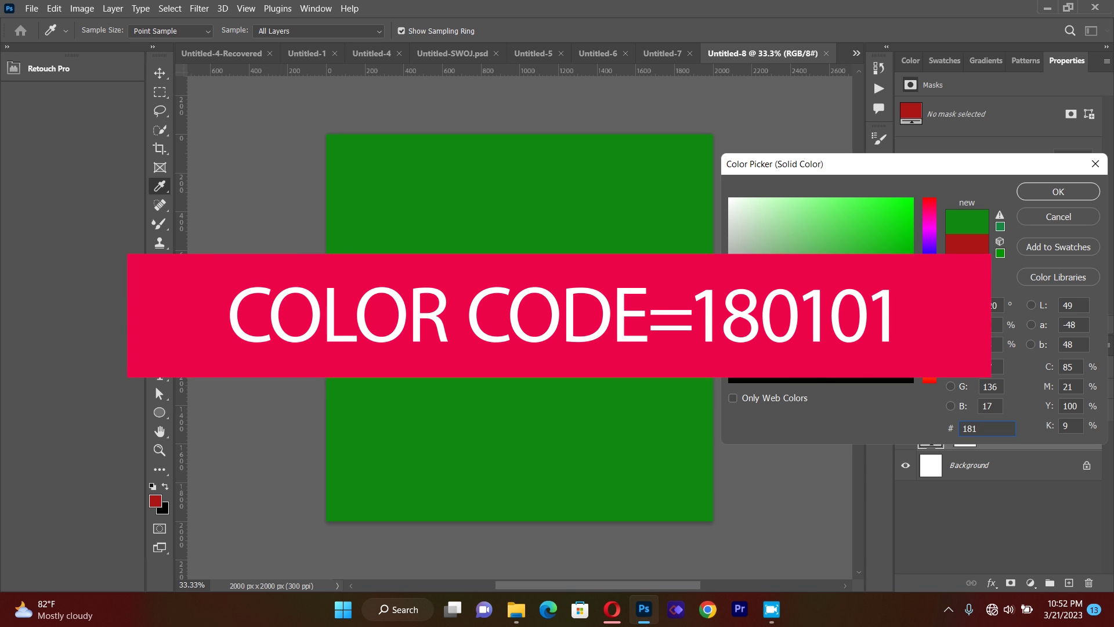
key(BackSpace)
text(010)
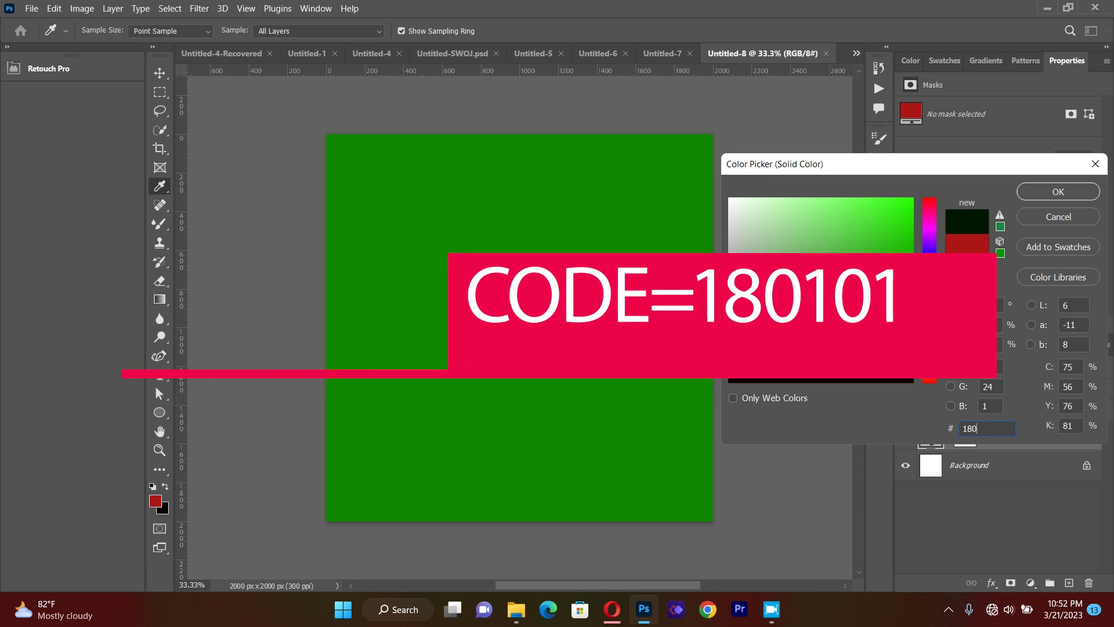
text(1)
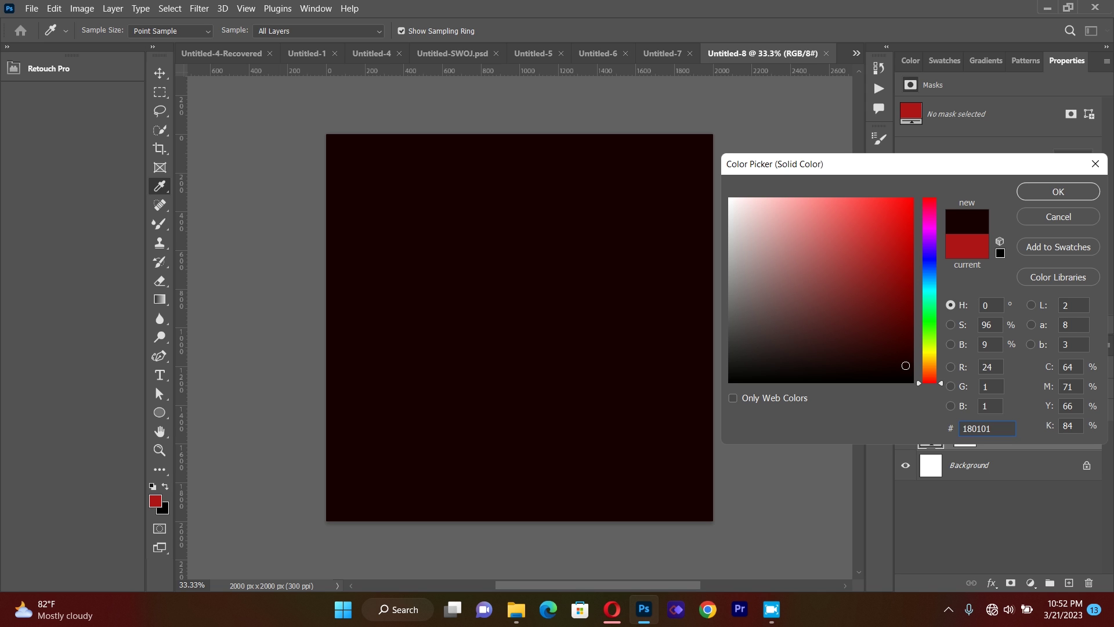
click(1048, 193)
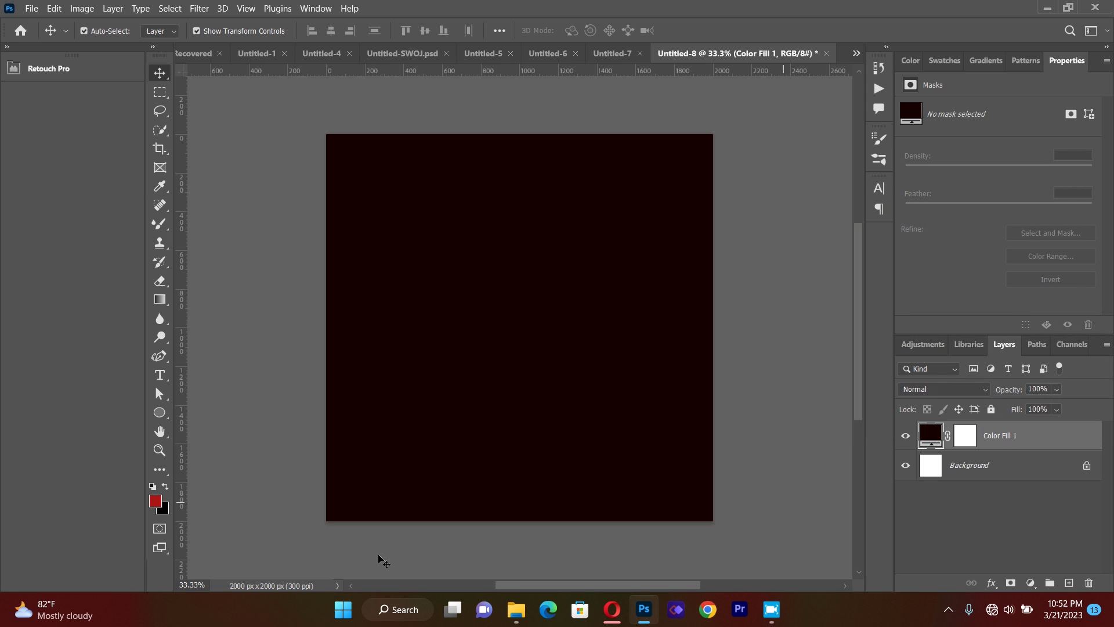
click(155, 503)
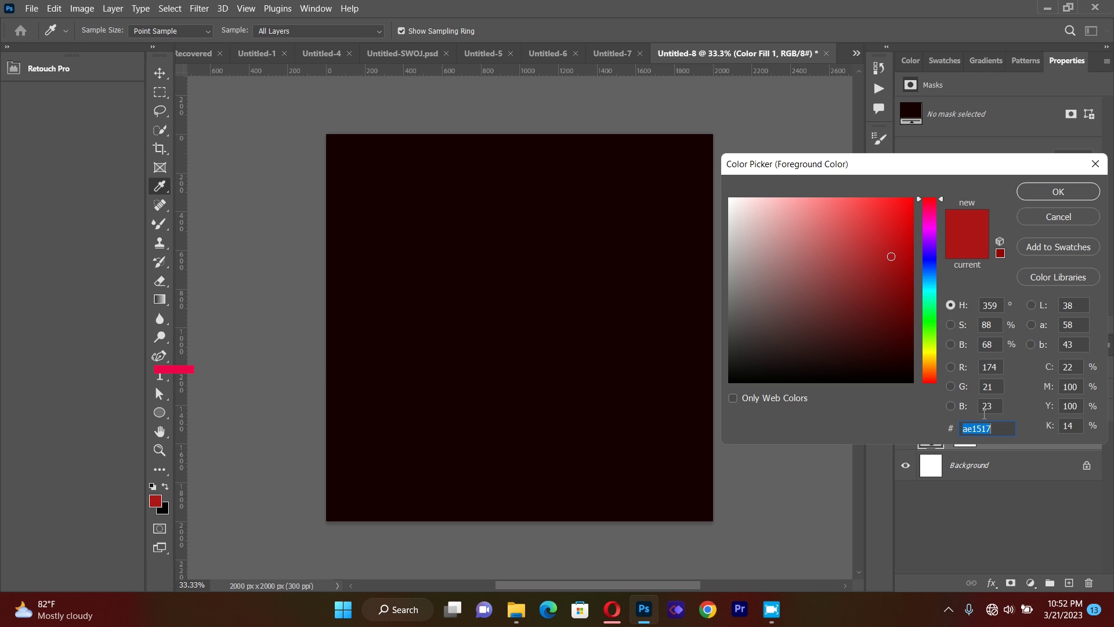
click(997, 429)
key(BackSpace)
key(BackSpace)
key(BackSpace)
key(BackSpace)
key(BackSpace)
key(BackSpace)
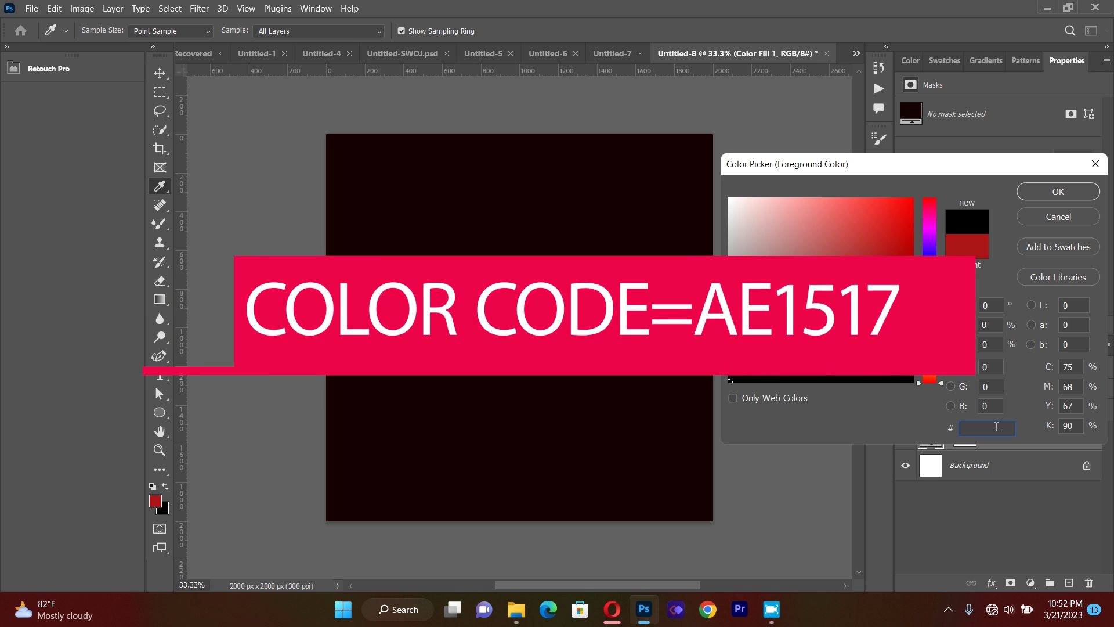
text(ae)
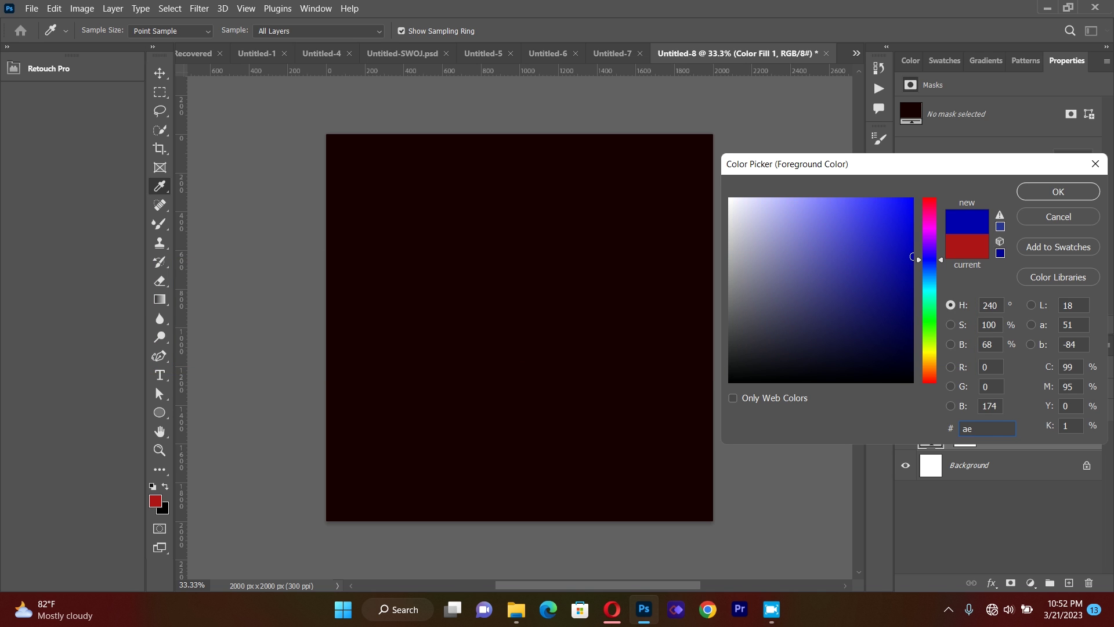
text(1)
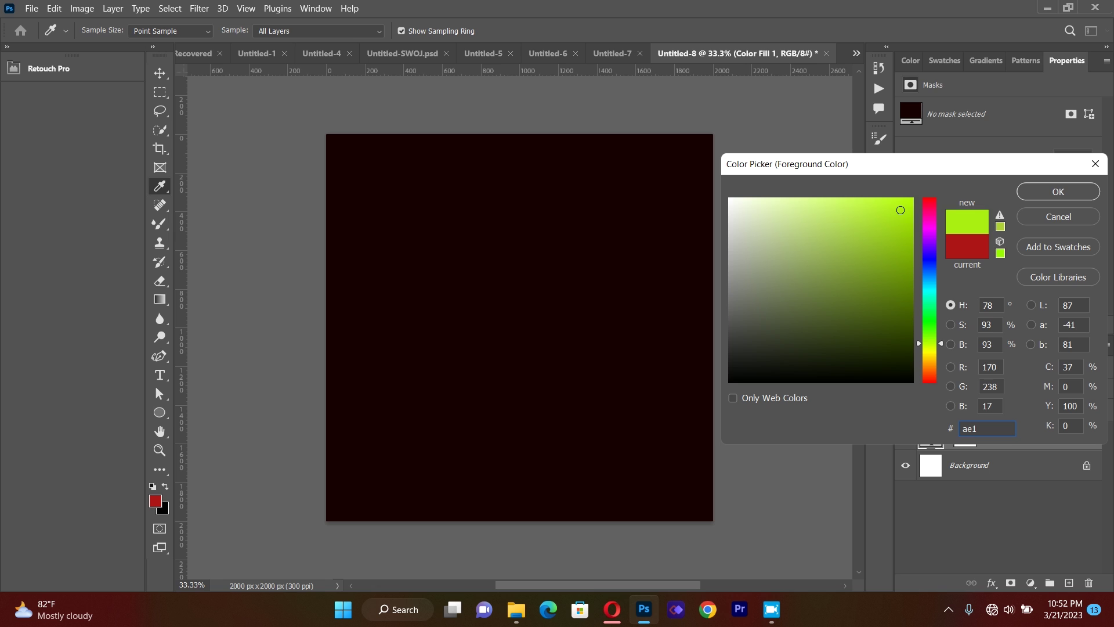
text(5)
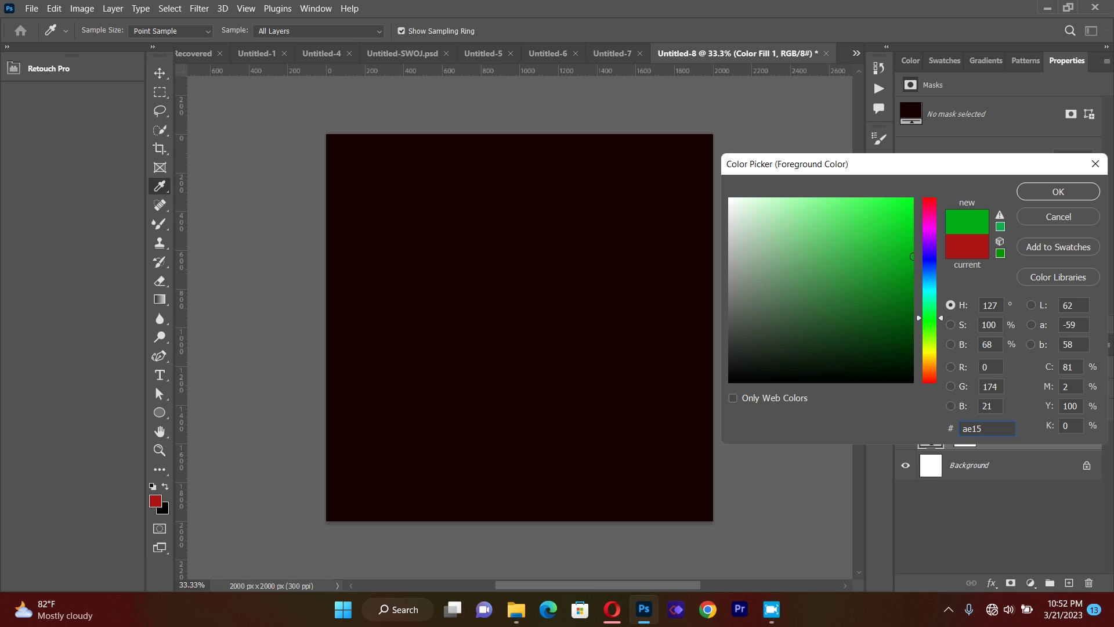
text(17)
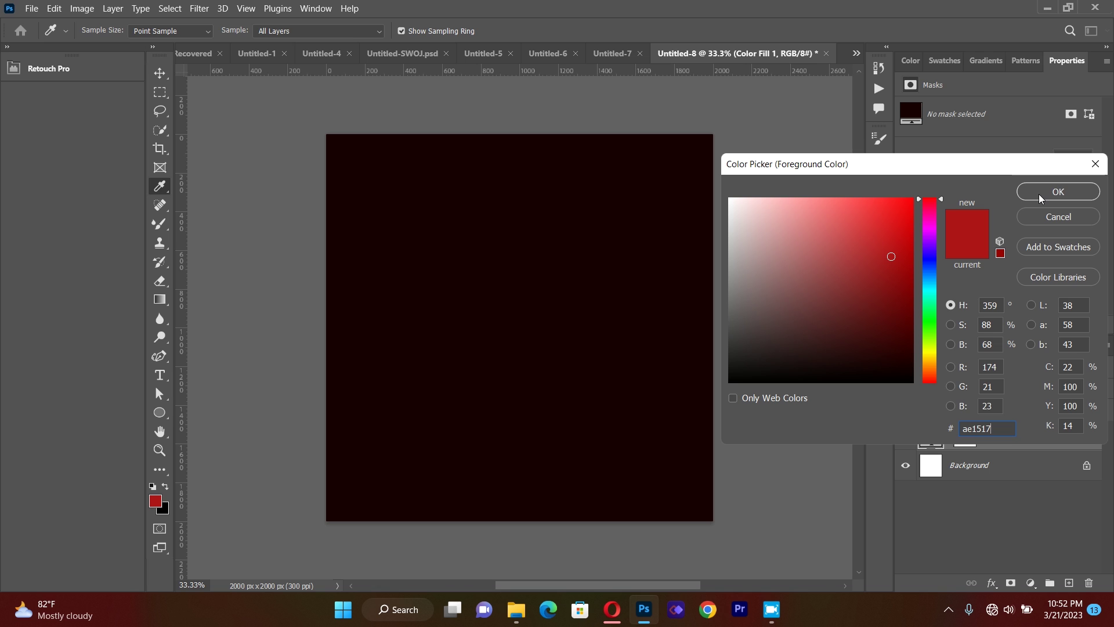
click(1039, 193)
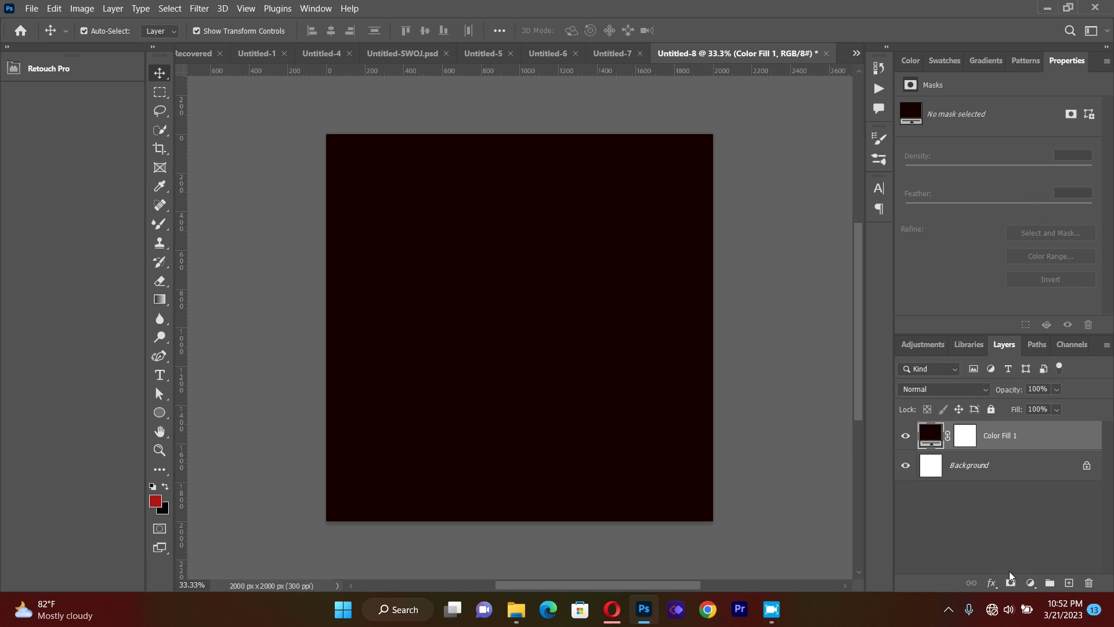
Step: Add a linear 90° Gradient Fill layer, then select Color Fill 1
click(1031, 582)
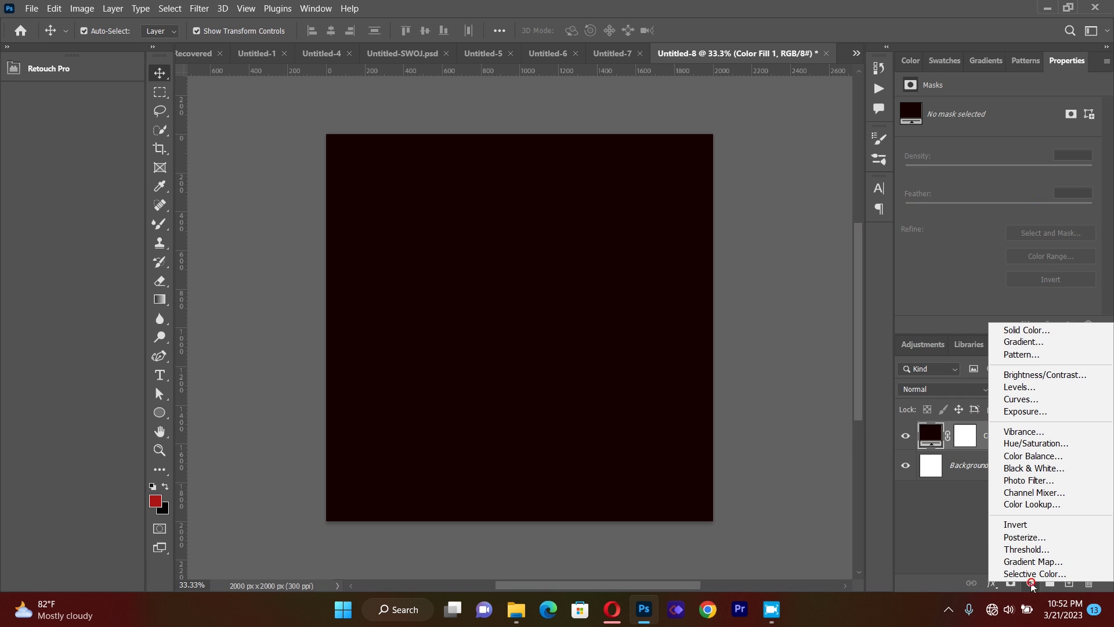
click(1020, 343)
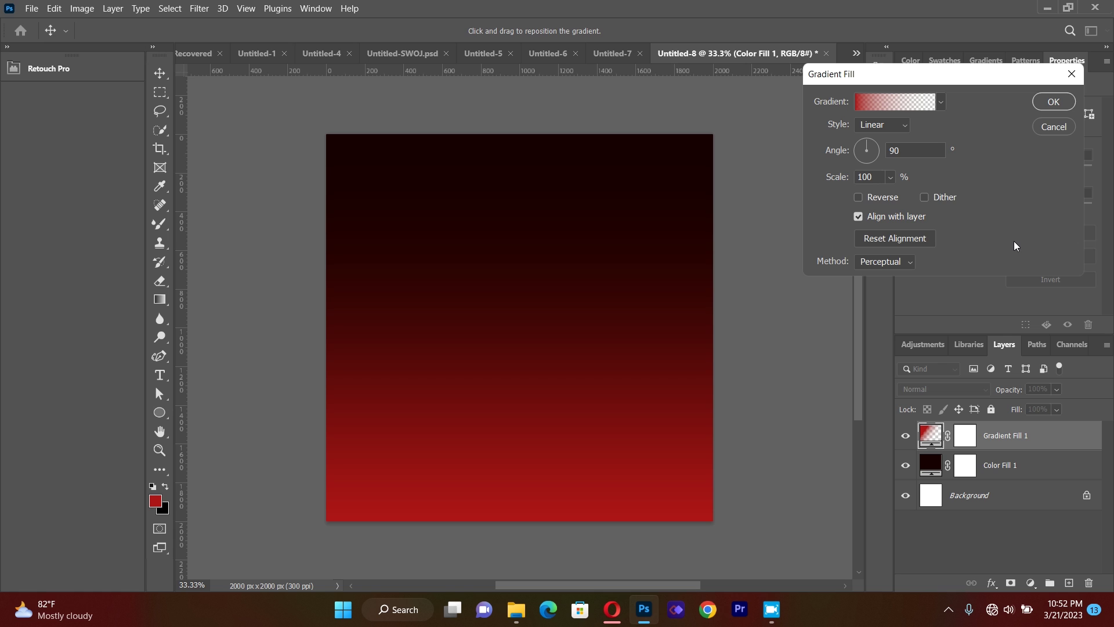
click(1055, 100)
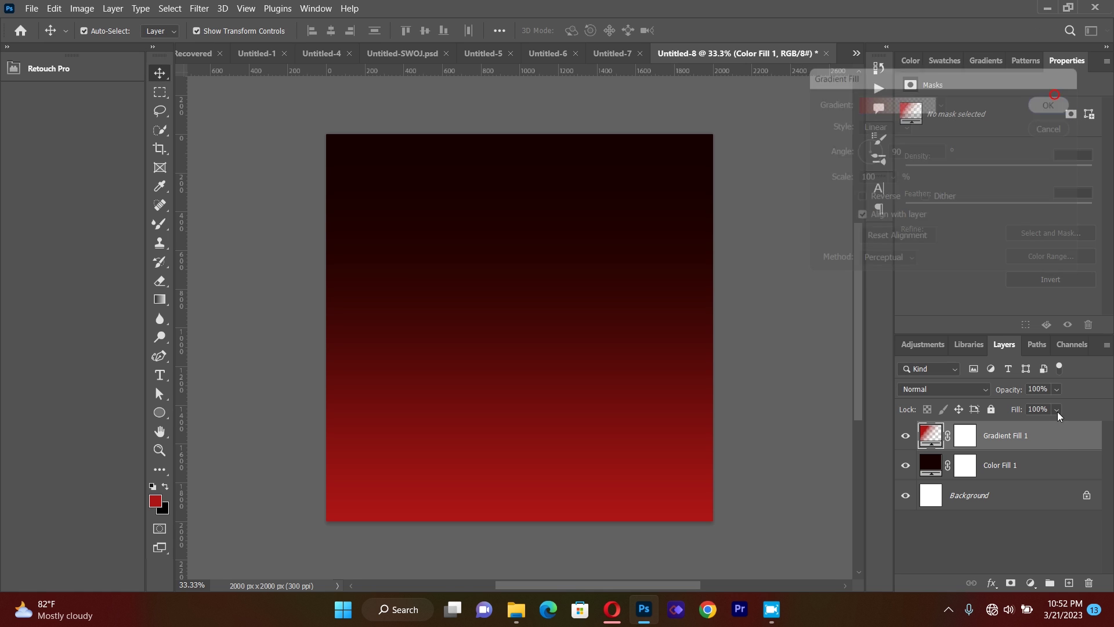
click(1030, 463)
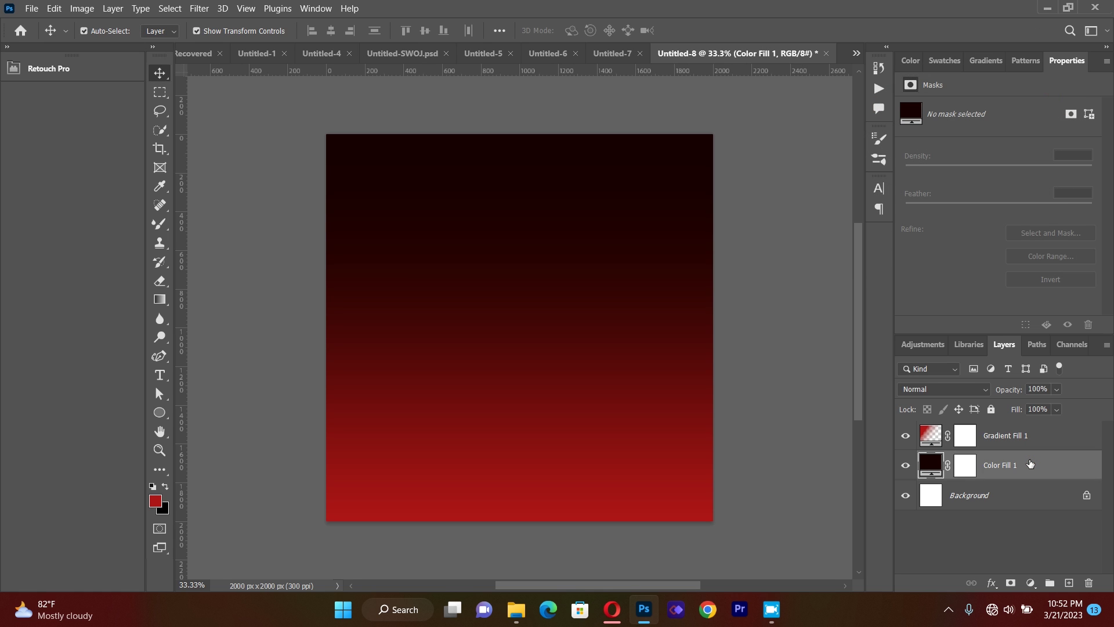
Step: Group Gradient Fill 1 and Color Fill 1 together with Ctrl+G
shift+click(1009, 439)
key(ctrl)
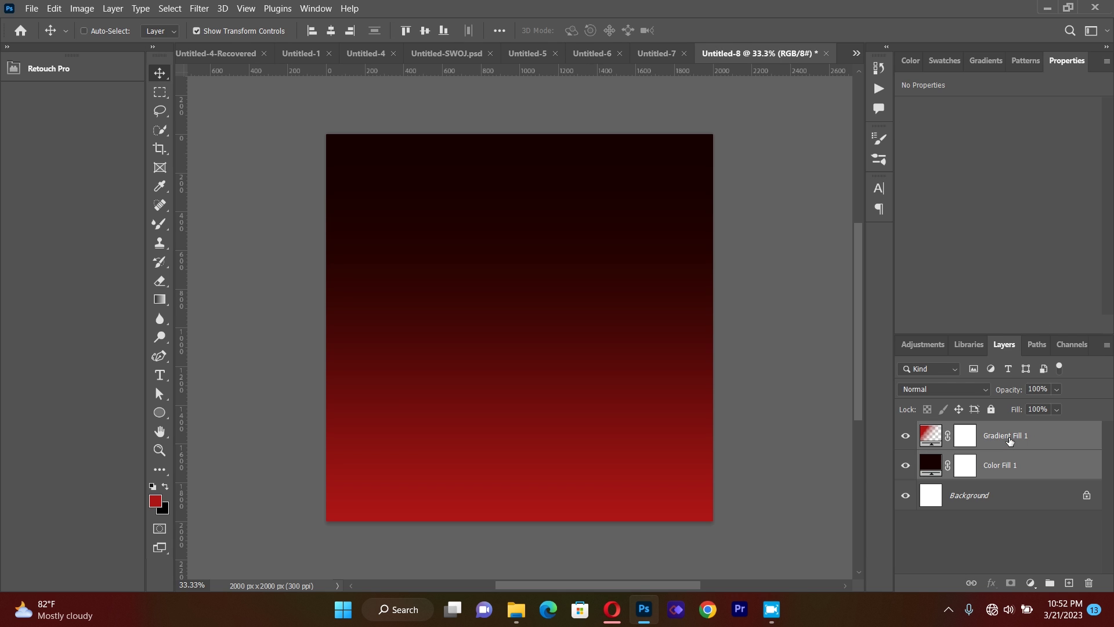
key(ctrl+g)
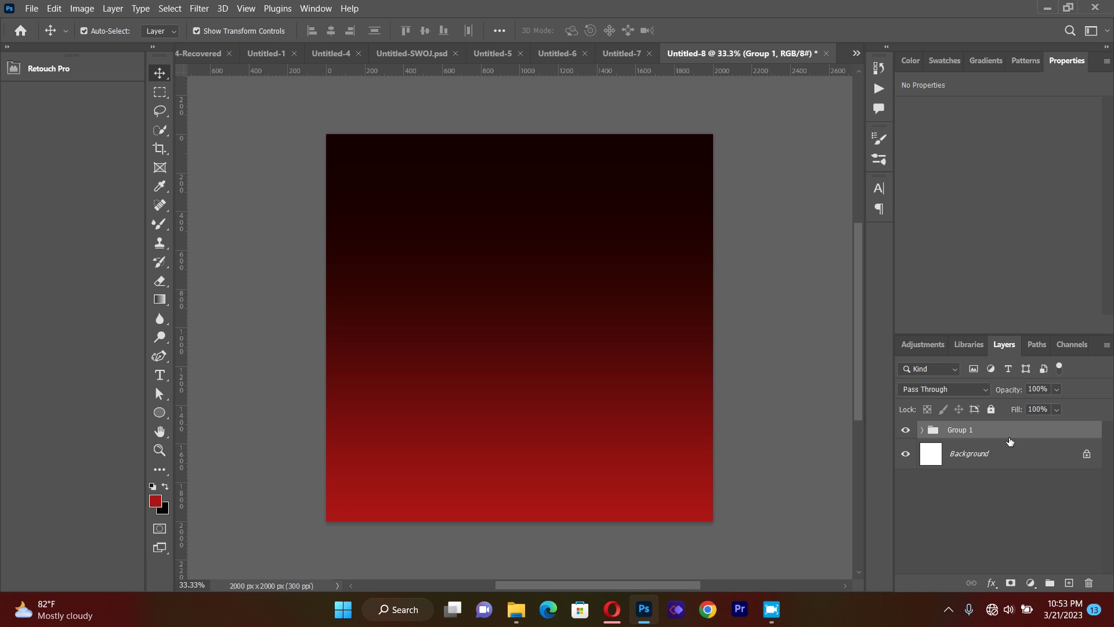
Step: Rename the new group to 'BG COLOR'
double_click(981, 433)
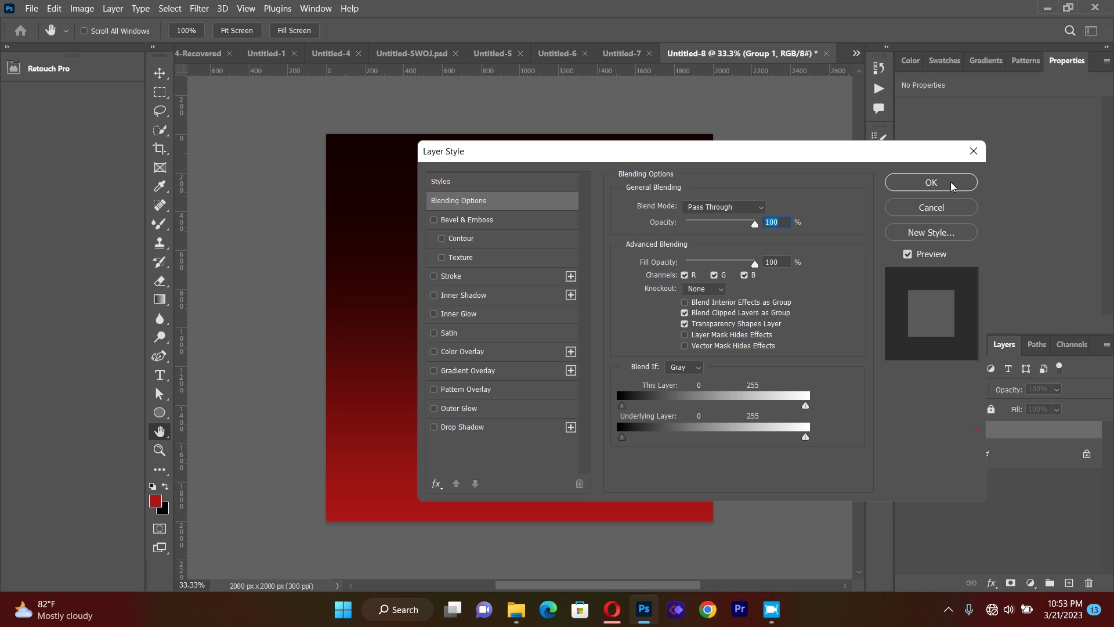
click(930, 182)
double_click(953, 430)
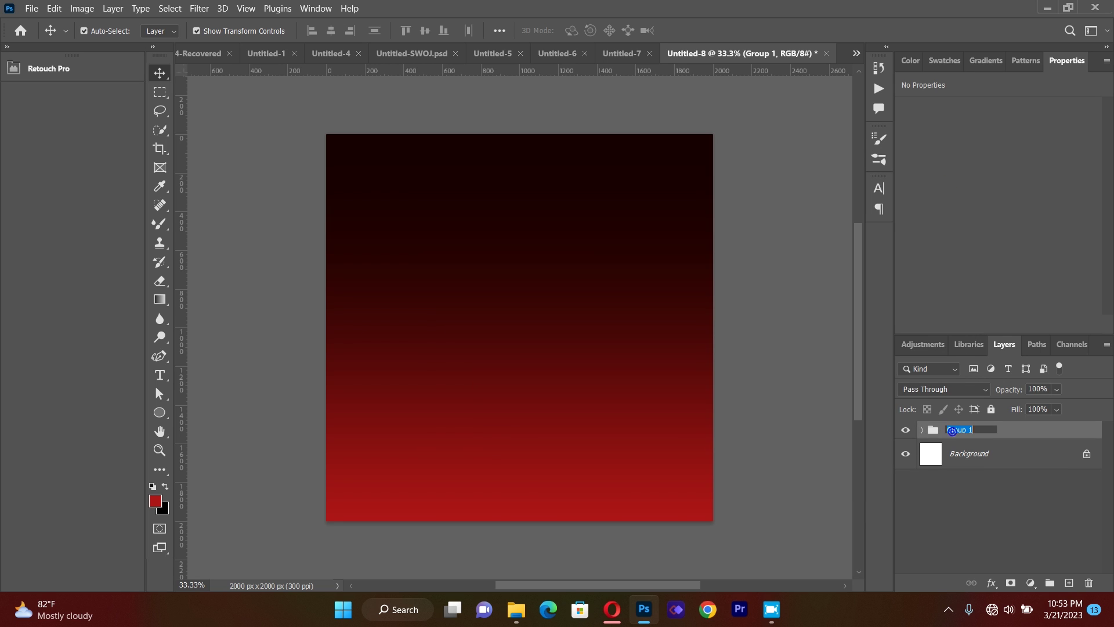
key(BackSpace)
text(ba)
key(BackSpace)
key(BackSpace)
text(BG COLOR)
click(987, 481)
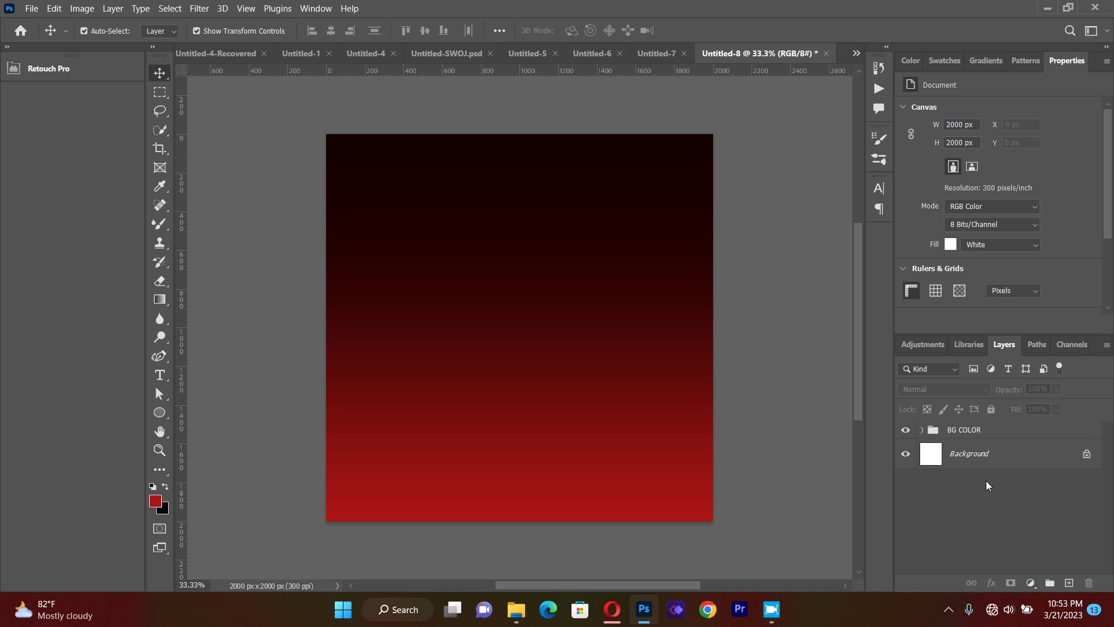
Step: Place the linked image 3.png from the pizza folder
click(32, 8)
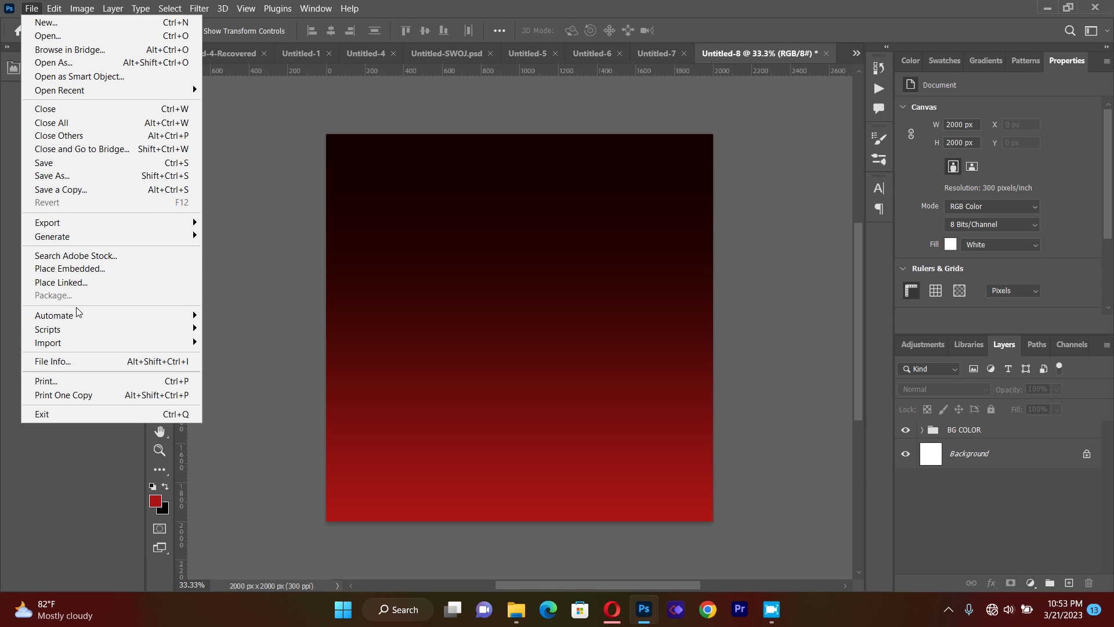
click(76, 287)
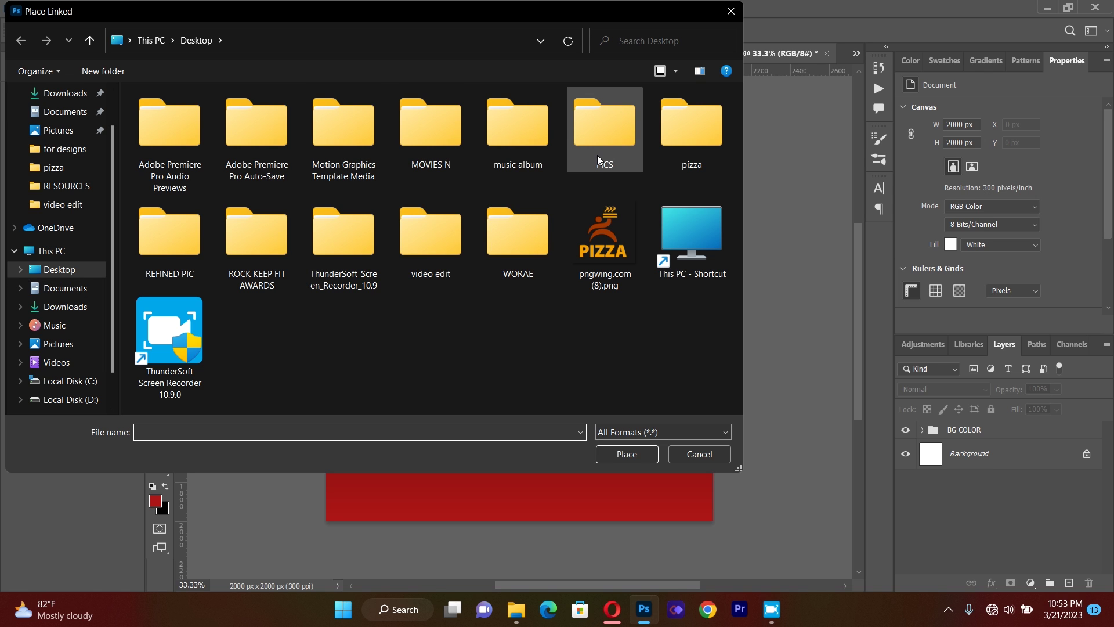
double_click(664, 148)
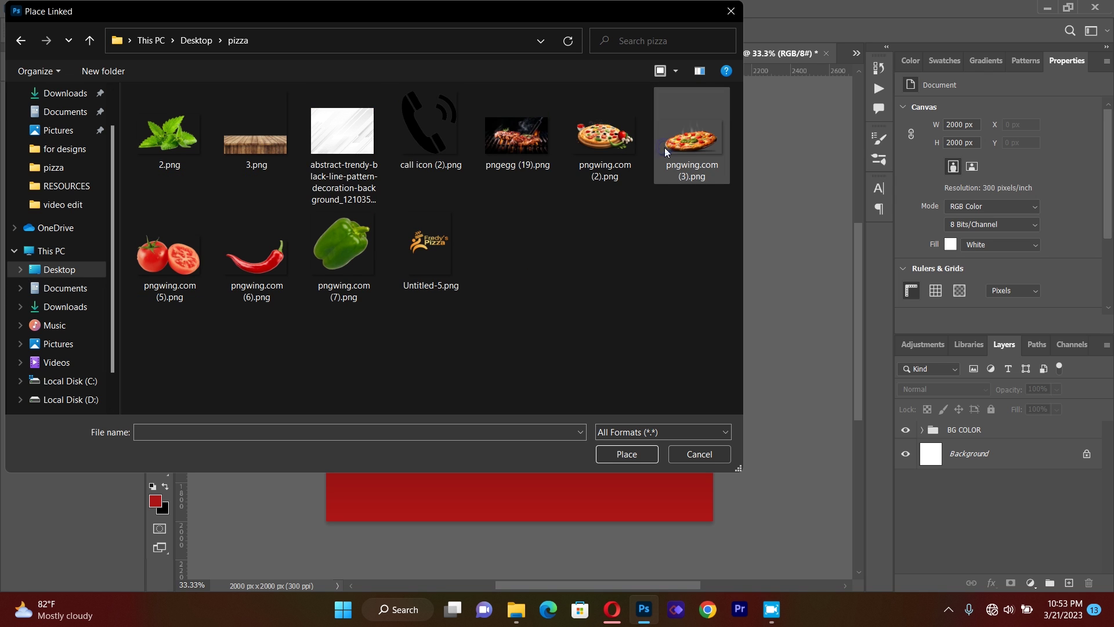
double_click(284, 152)
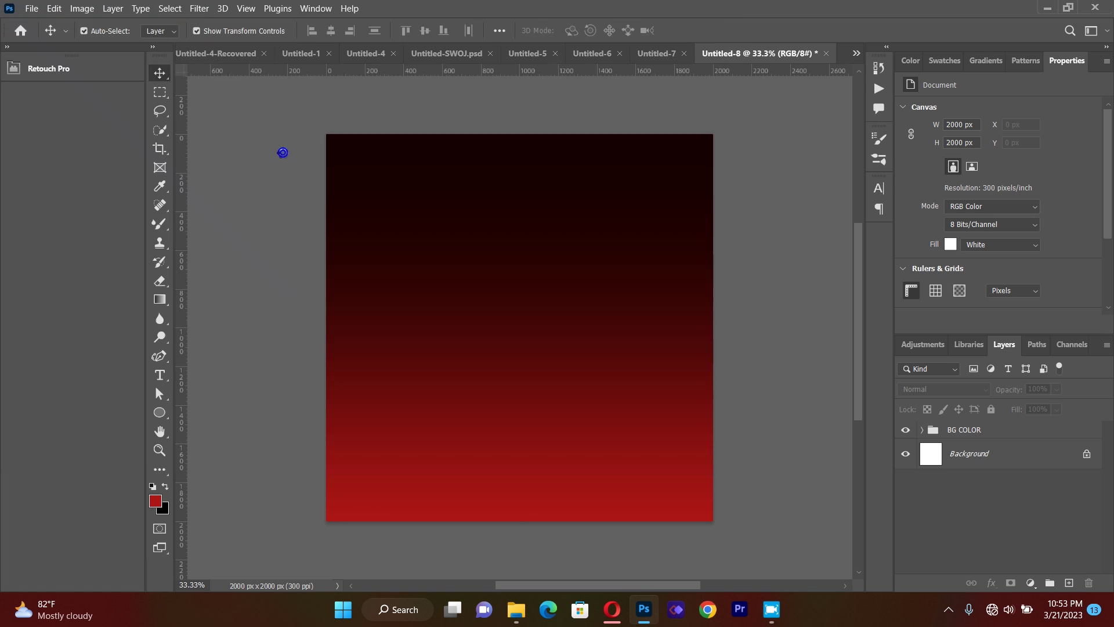
Step: Position the plank image along the canvas bottom, commit it, and reselect layer 3
drag(506, 445, 506, 465)
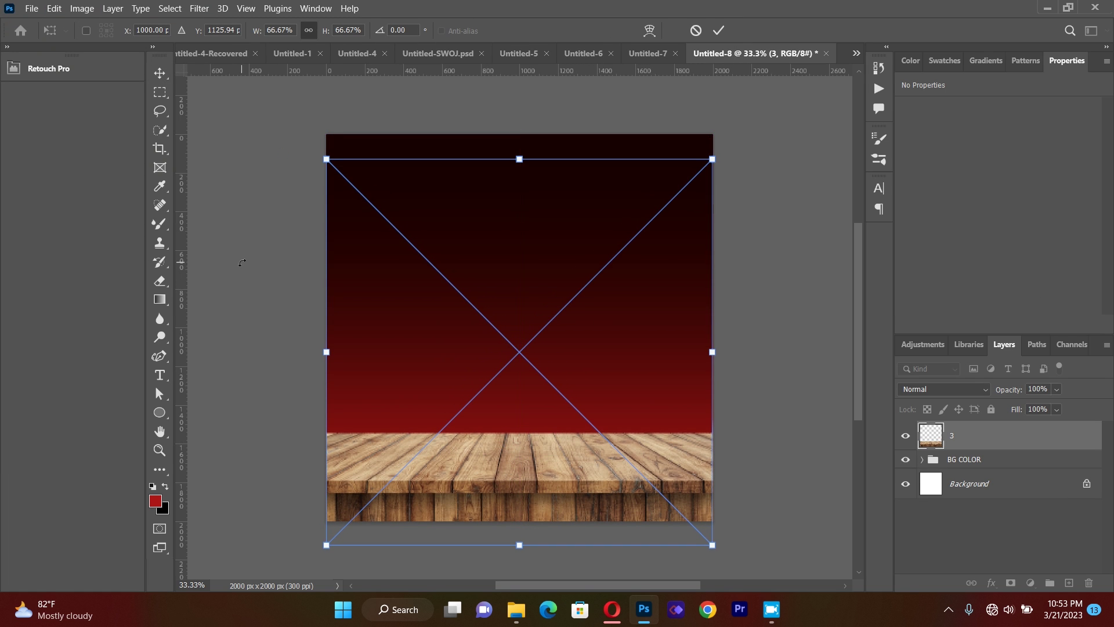
click(160, 74)
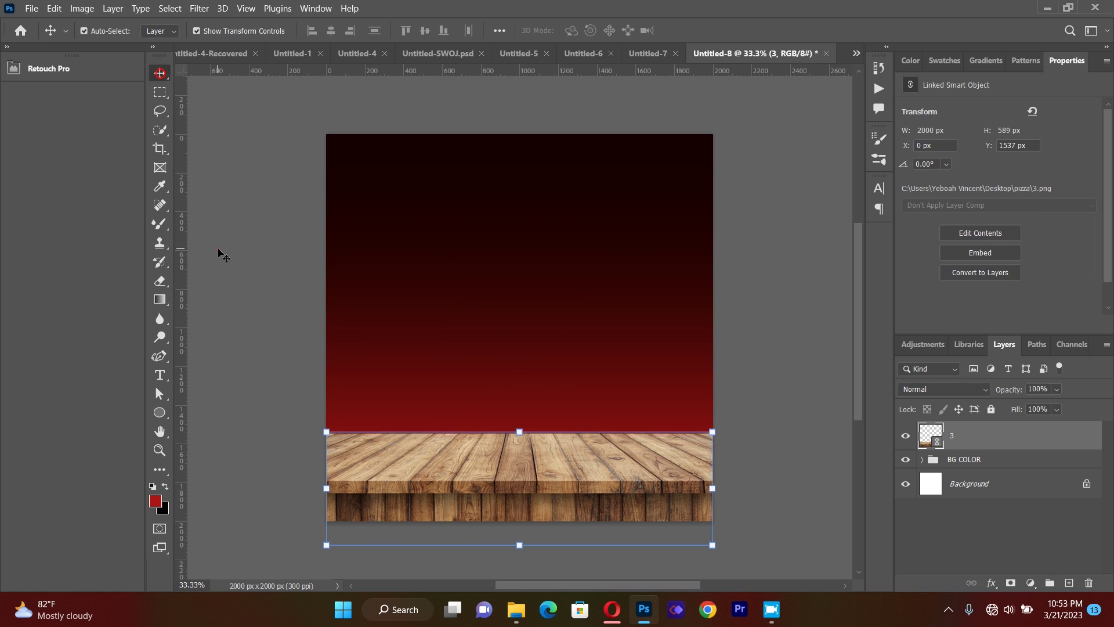
click(423, 448)
drag(428, 448, 430, 451)
click(785, 392)
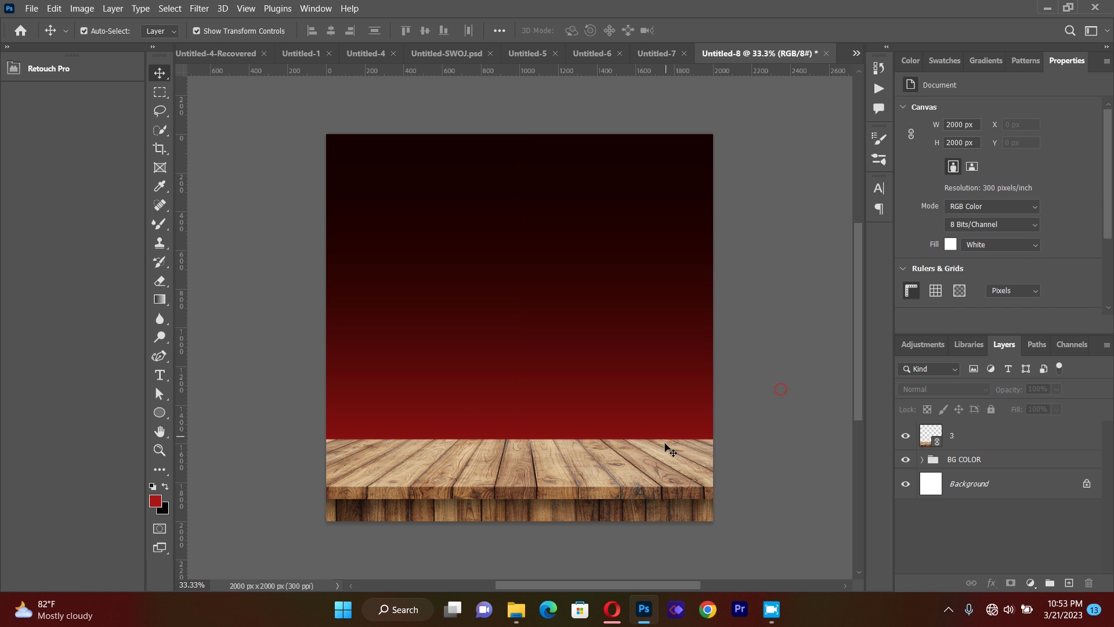
click(655, 469)
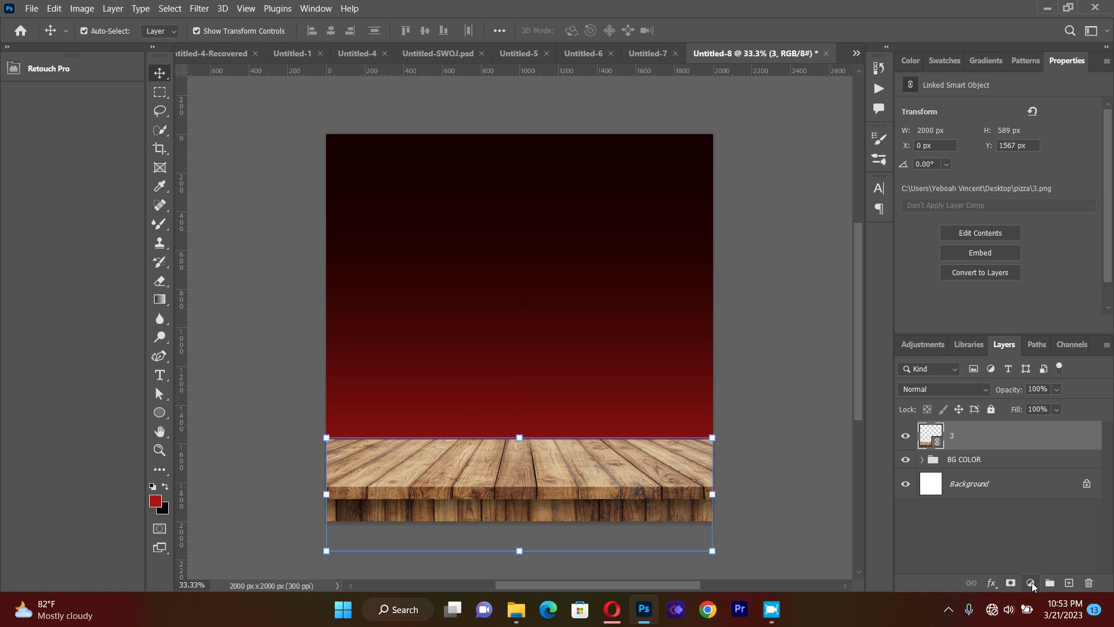
Step: Add a Curves layer clipped to plank layer 3, pulling the RGB midpoint down to darken
click(1031, 583)
click(1028, 398)
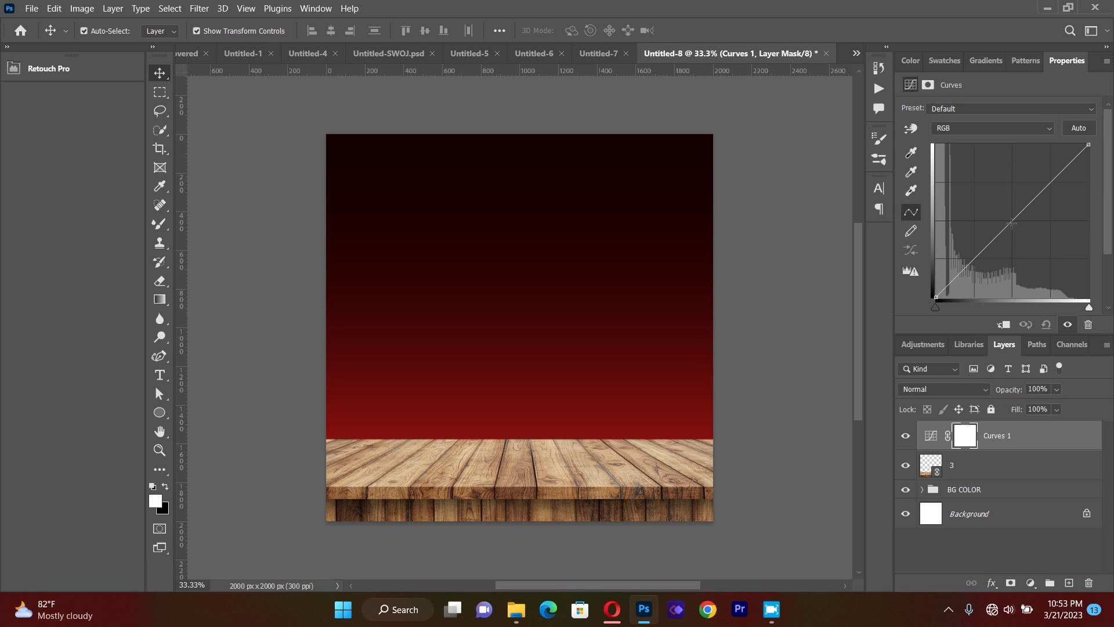
click(1004, 325)
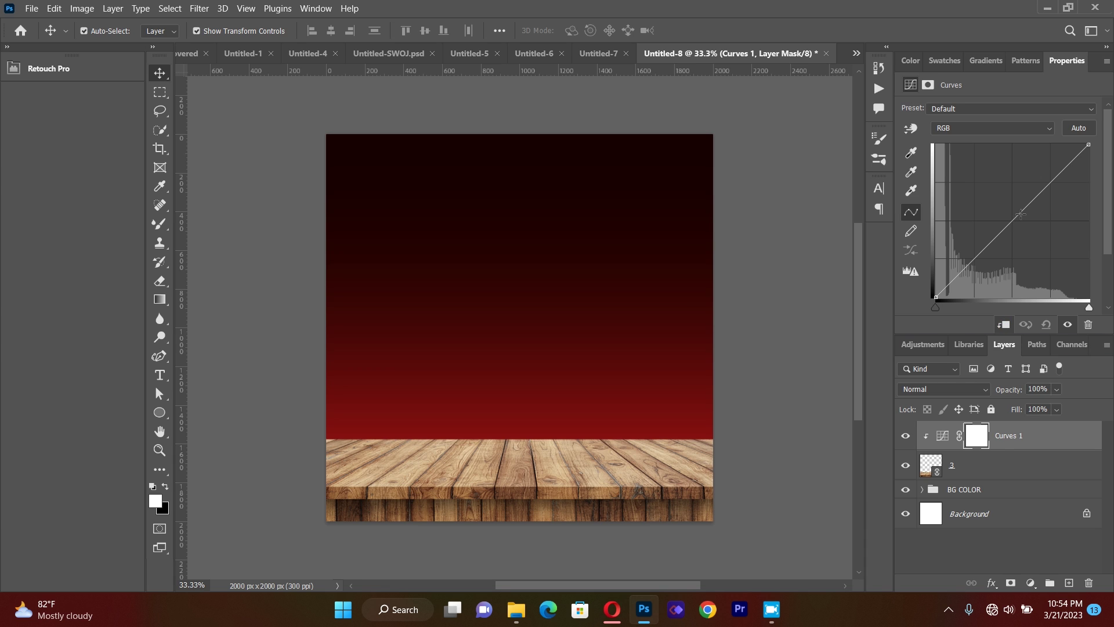
drag(1020, 214, 1029, 232)
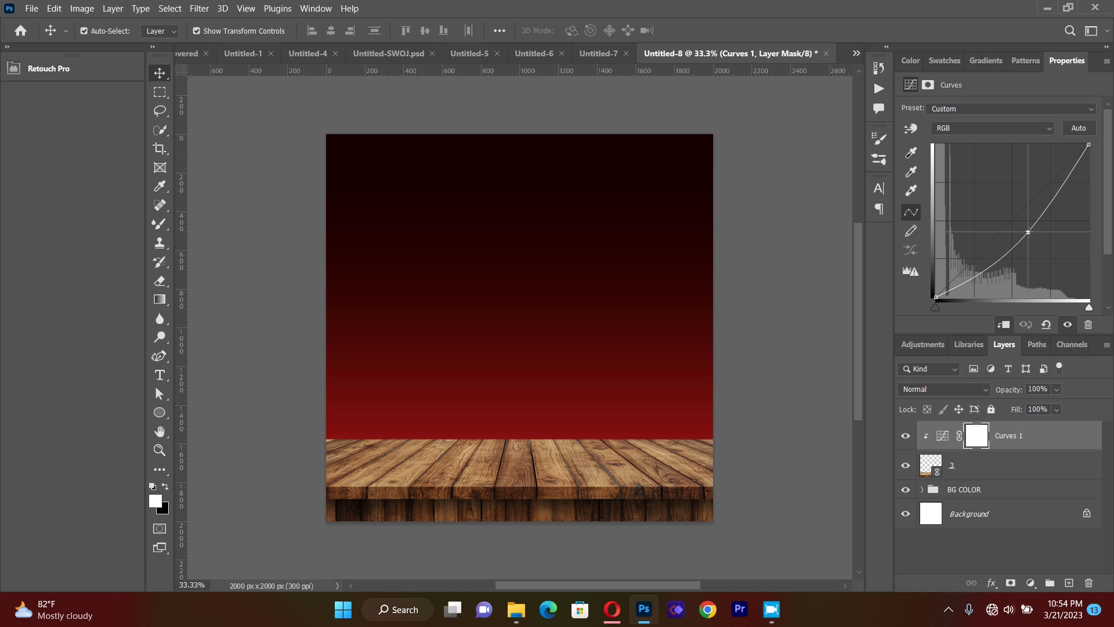
drag(1028, 232, 1034, 232)
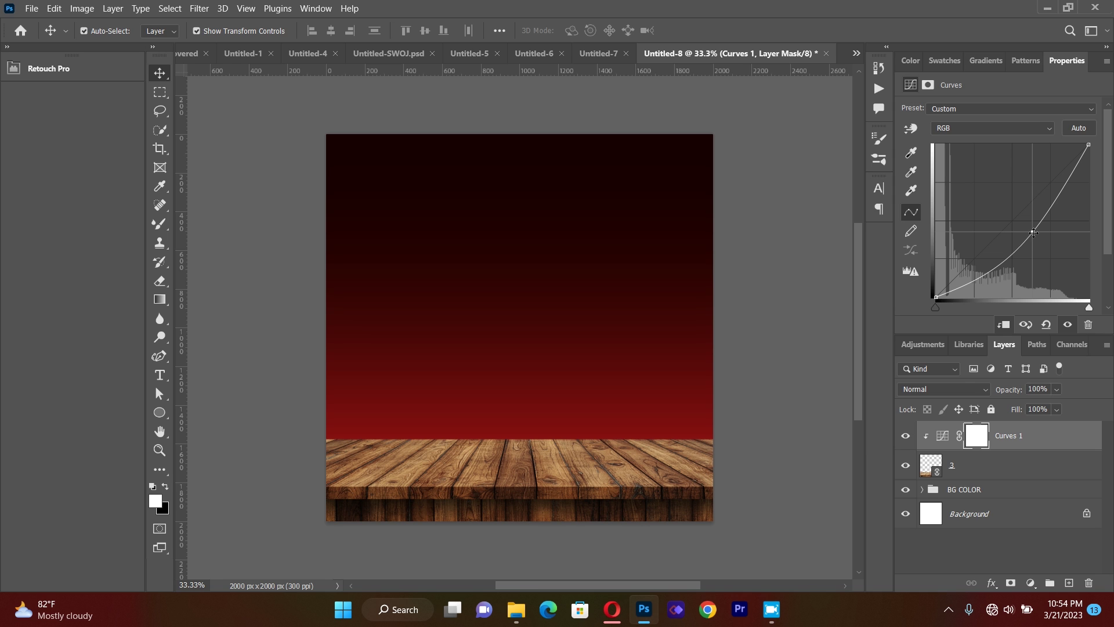
click(923, 489)
click(32, 8)
Step: Place the linked steak photo pngegg (19) and set its blend mode to Linear Dodge (Add)
click(81, 277)
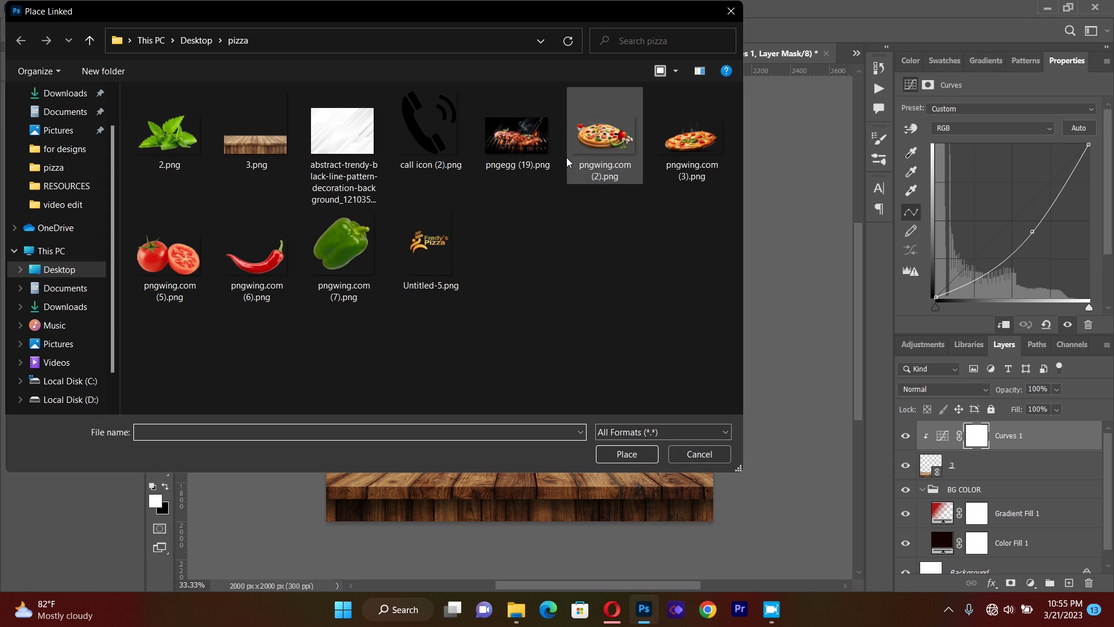
double_click(528, 141)
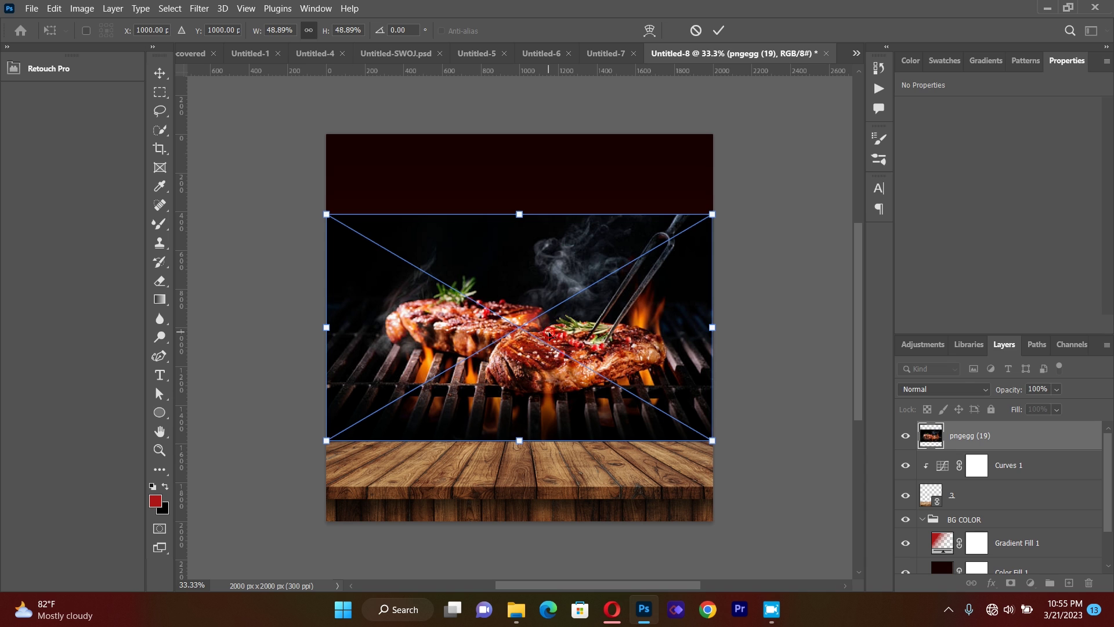
click(957, 391)
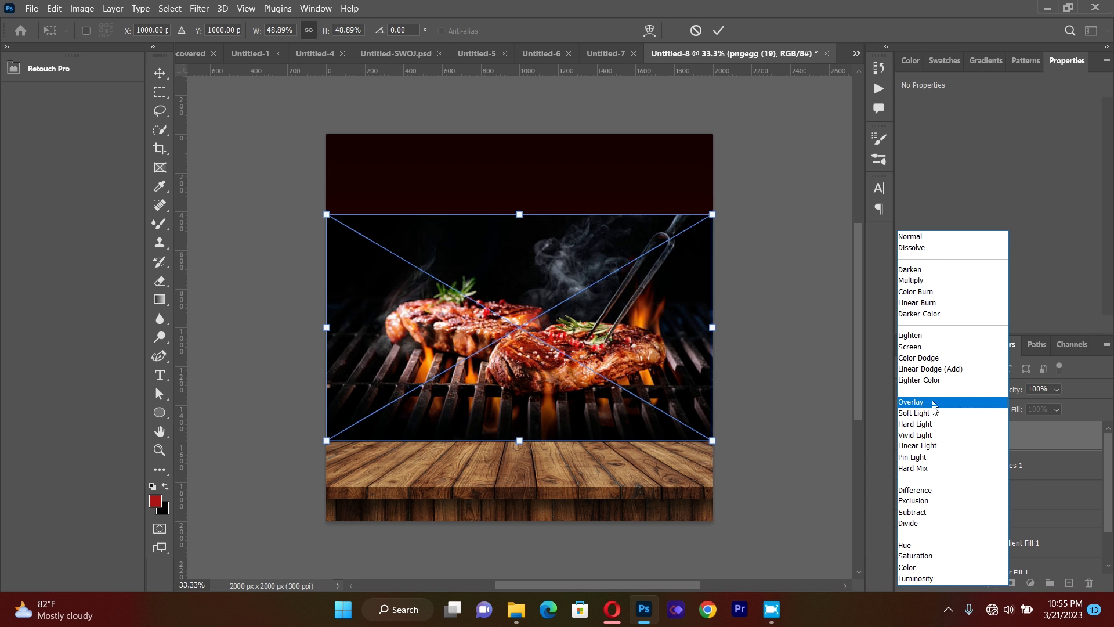
key(Escape)
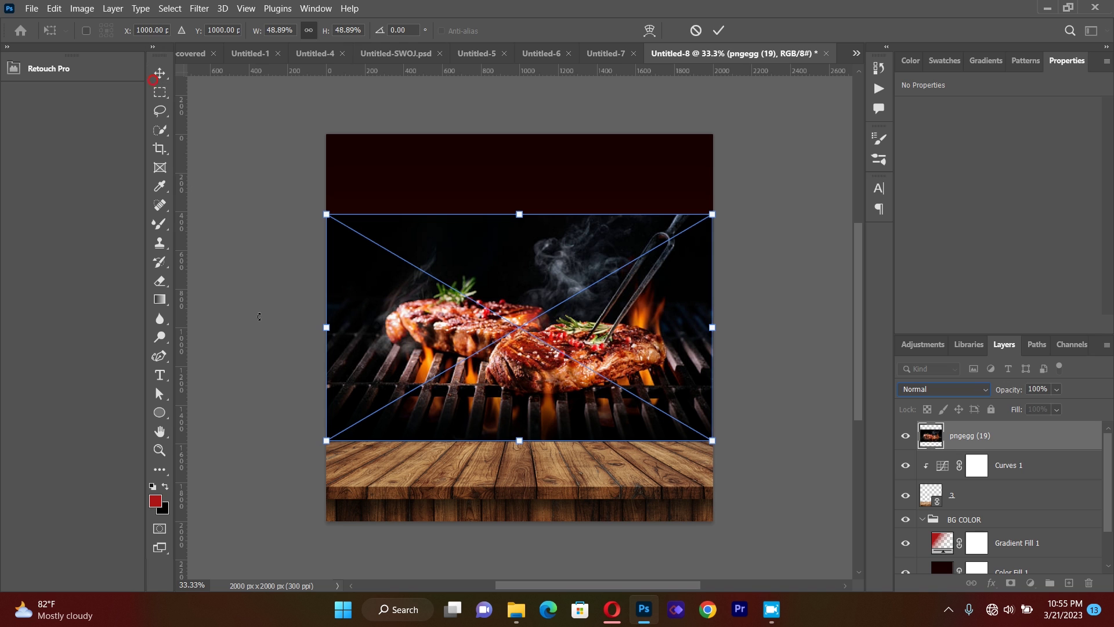
click(1006, 438)
click(923, 390)
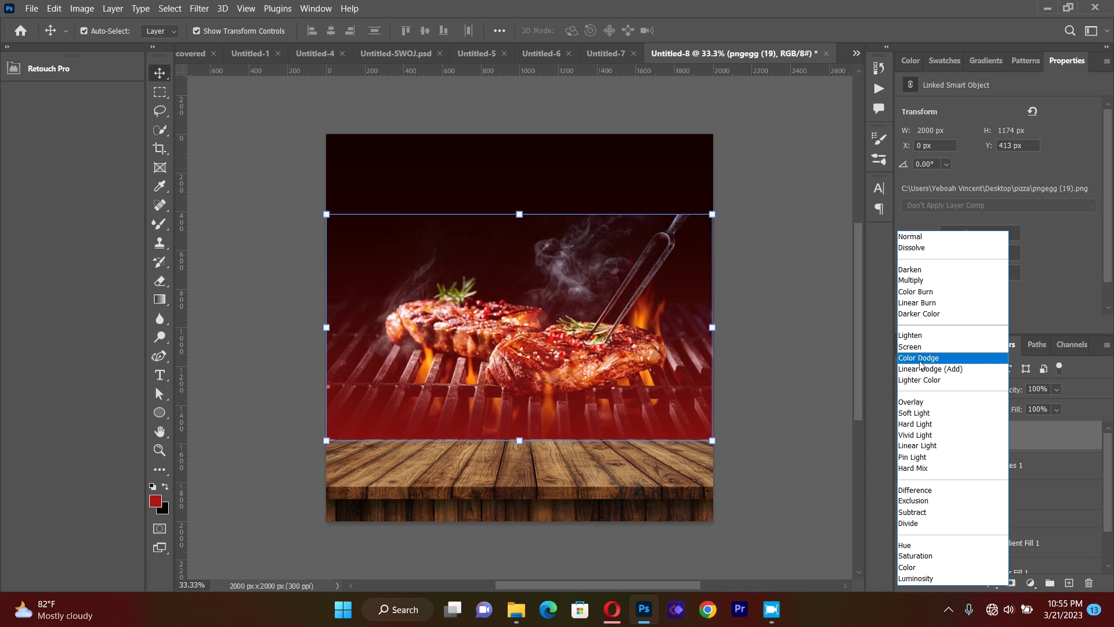
click(921, 369)
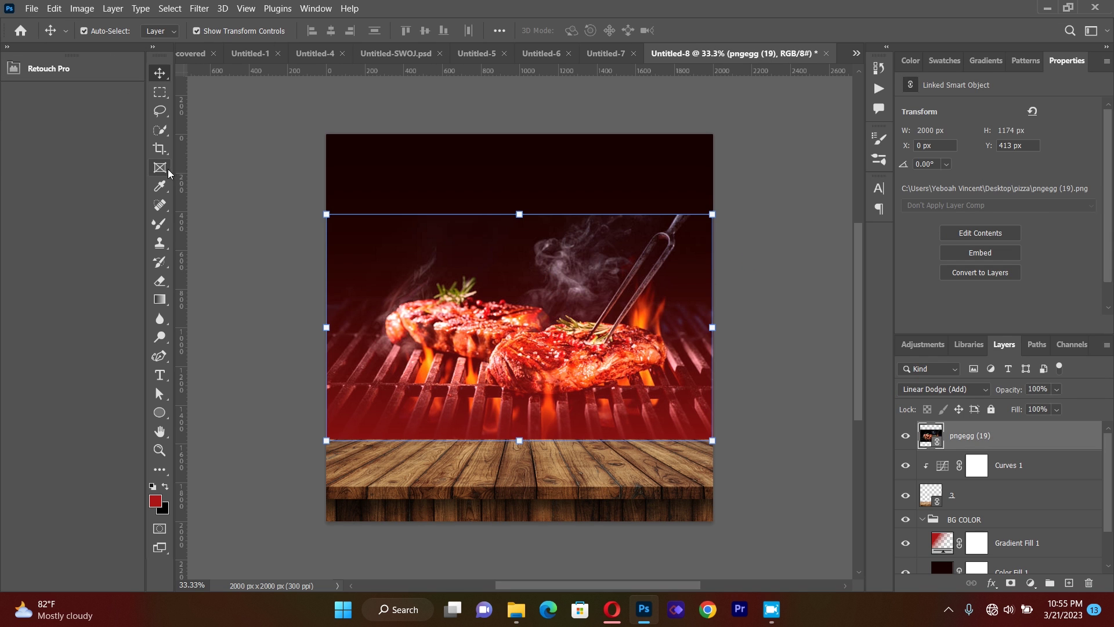
Step: Set the Eraser brush to 511 px size and 24% hardness
click(167, 282)
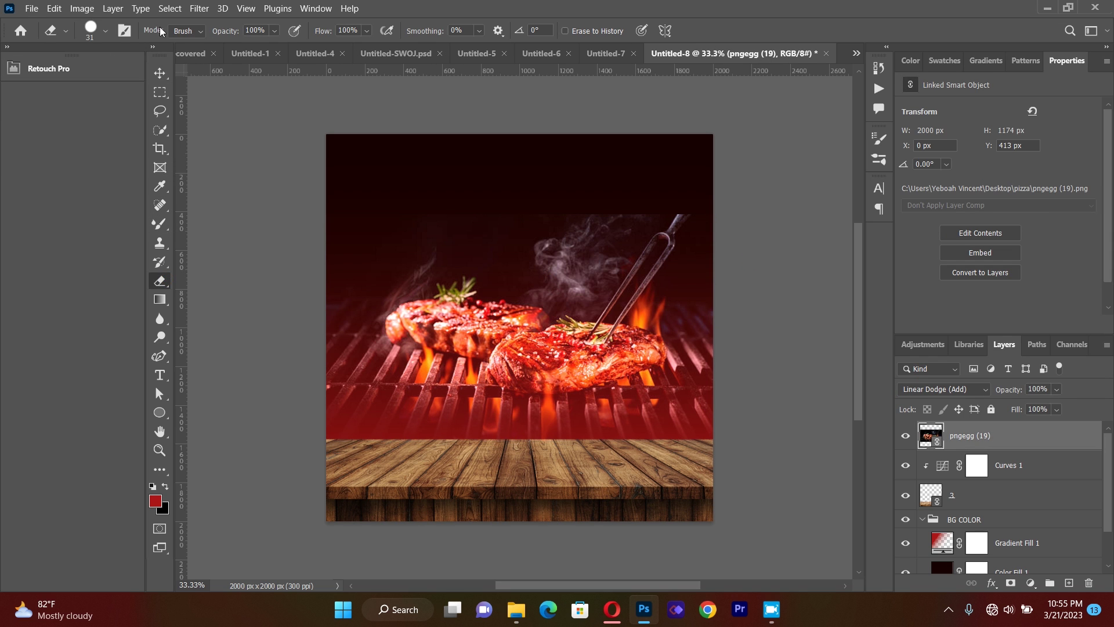
click(105, 32)
mouse_move(97, 77)
mouse_down()
mouse_move(166, 75)
mouse_move(157, 81)
mouse_up()
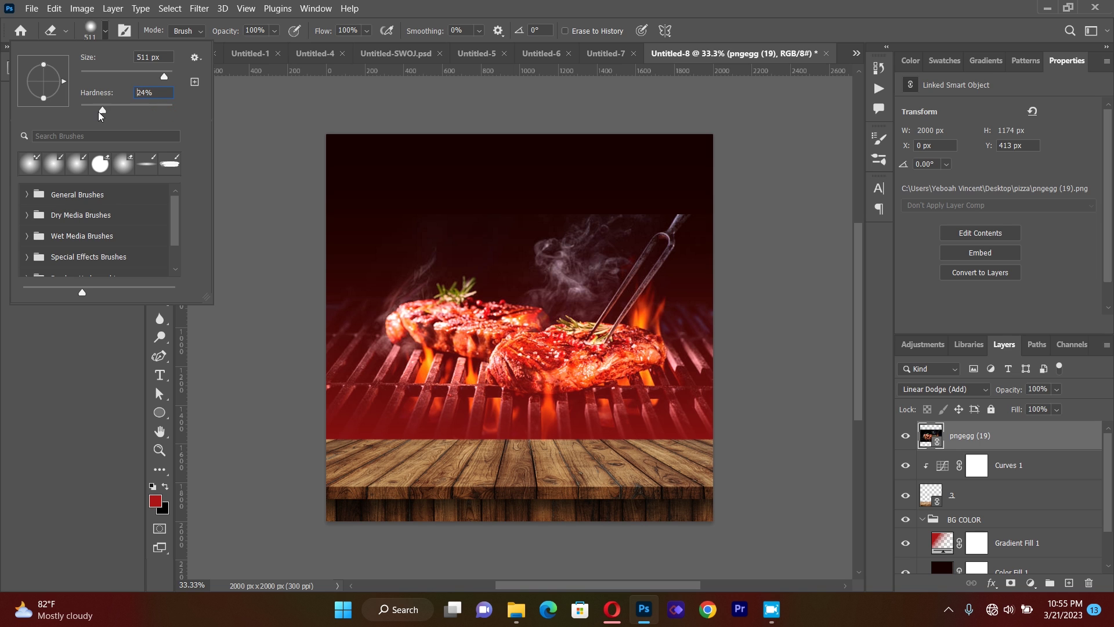
click(498, 286)
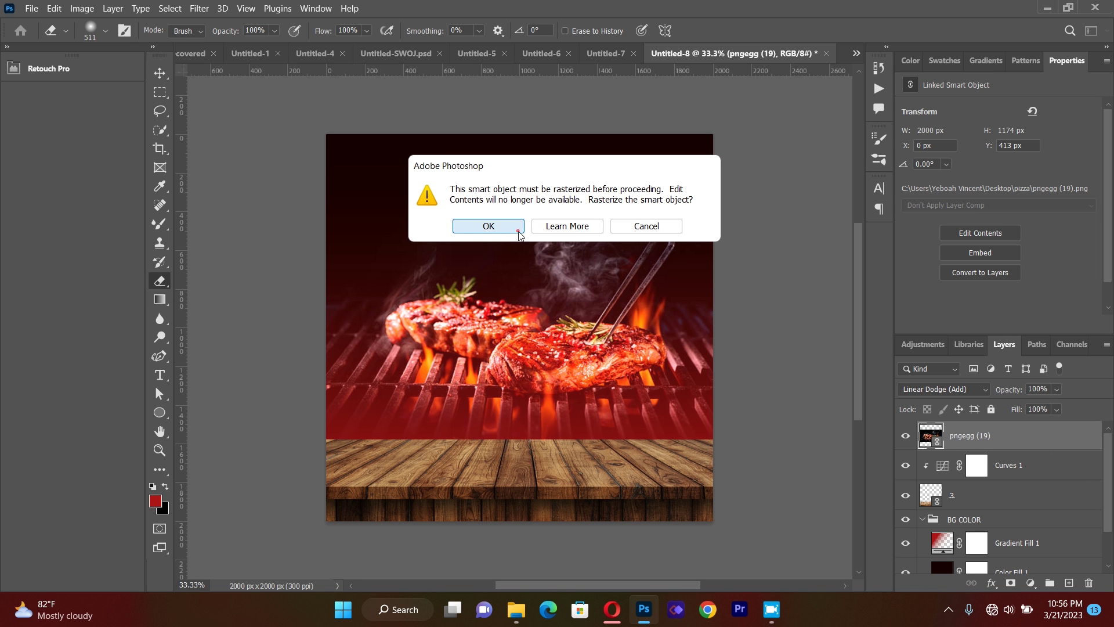
Step: Rasterize the steak layer and erase its top, left and right edges into the red backdrop
click(488, 226)
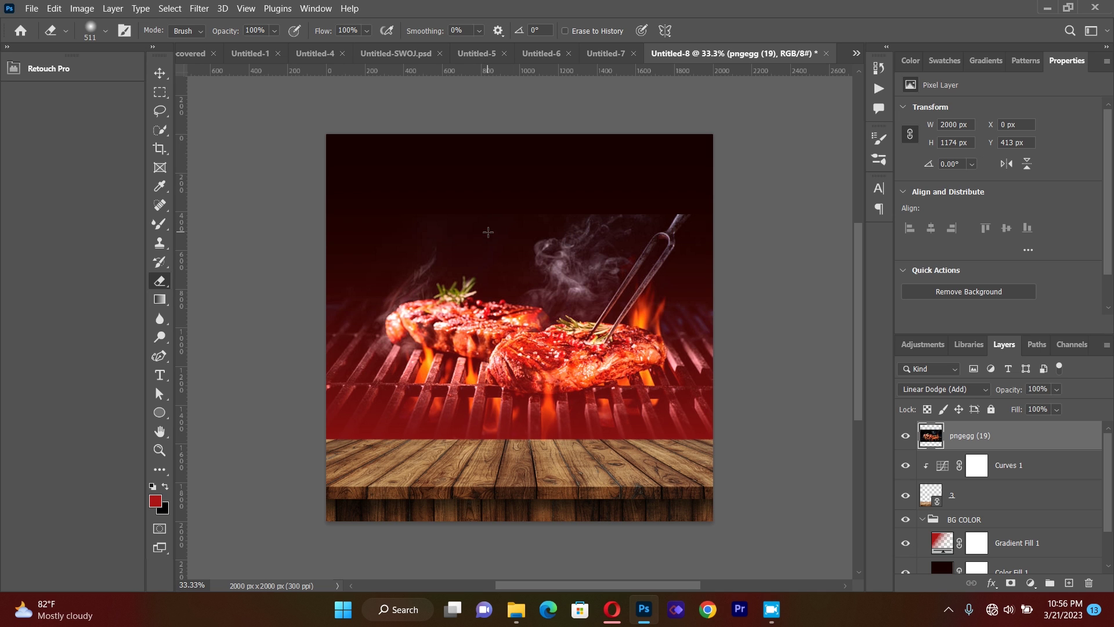
mouse_move(355, 195)
mouse_down()
mouse_move(571, 204)
mouse_move(626, 191)
mouse_move(727, 244)
mouse_up()
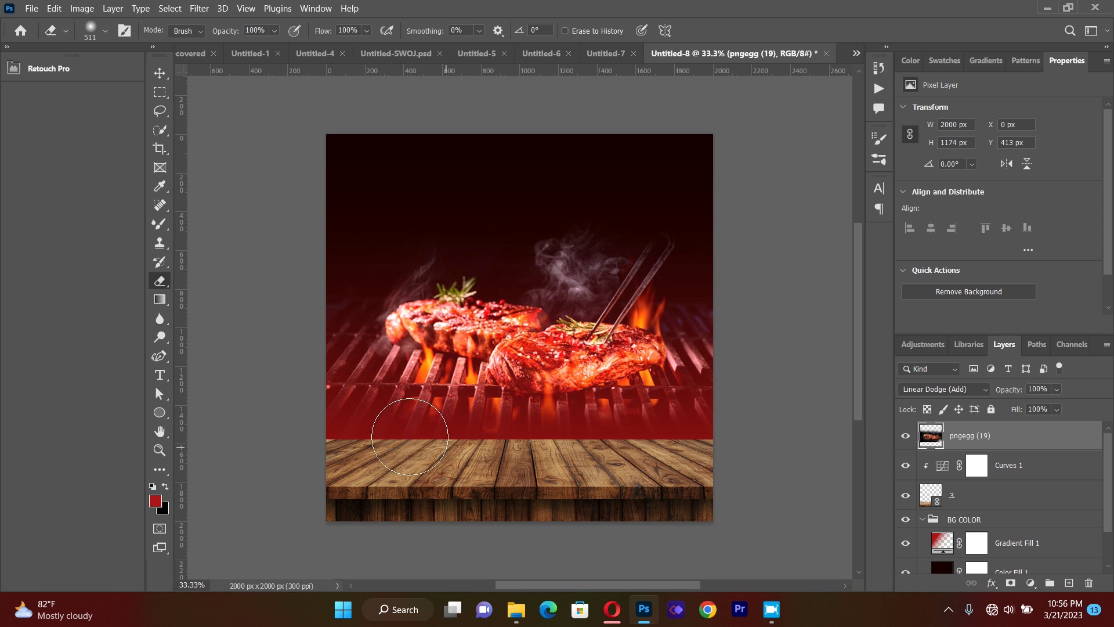
click(321, 389)
click(328, 297)
click(332, 279)
click(342, 256)
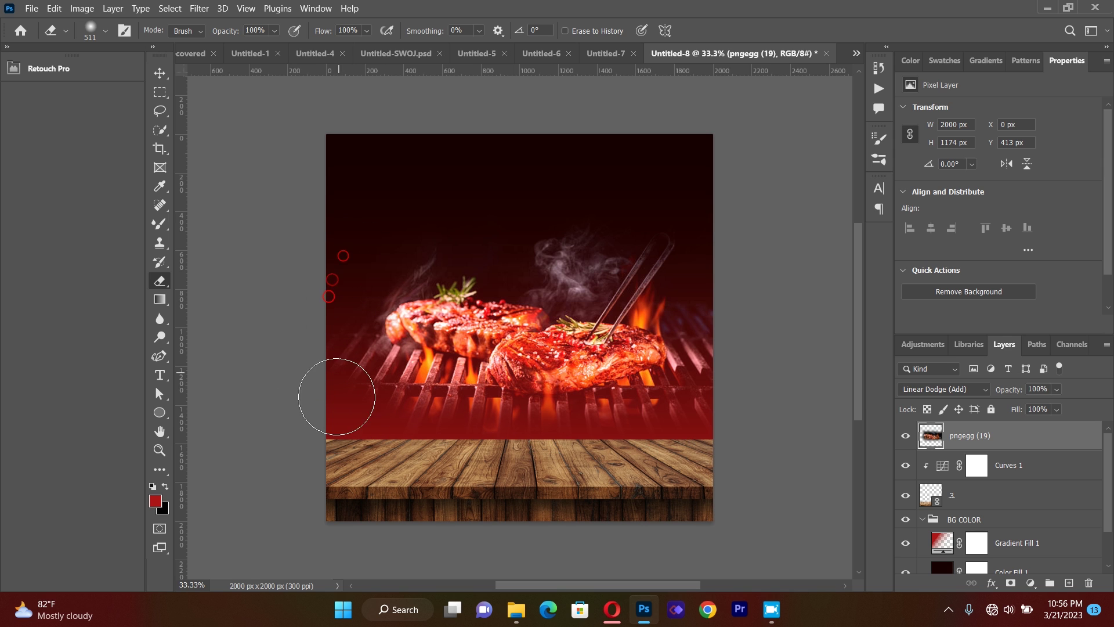
click(361, 241)
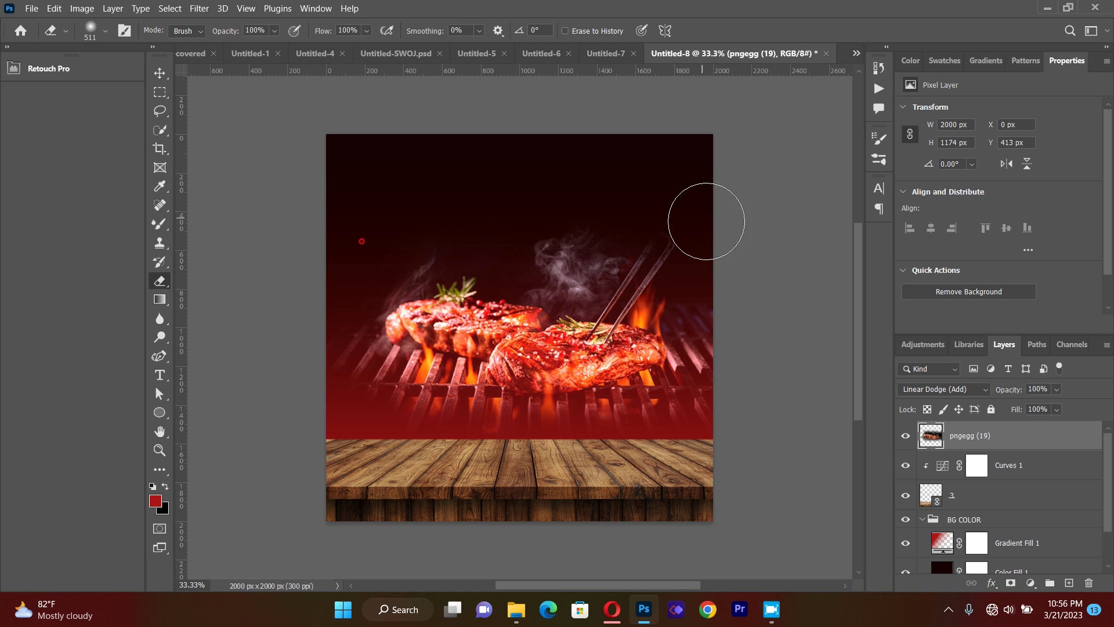
click(741, 326)
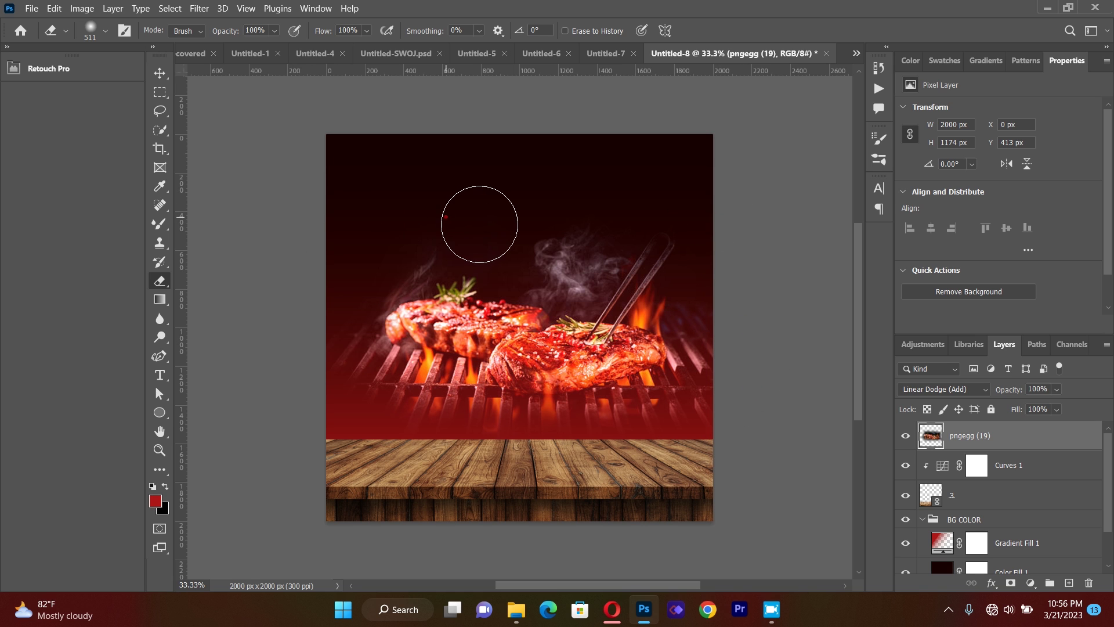
click(470, 226)
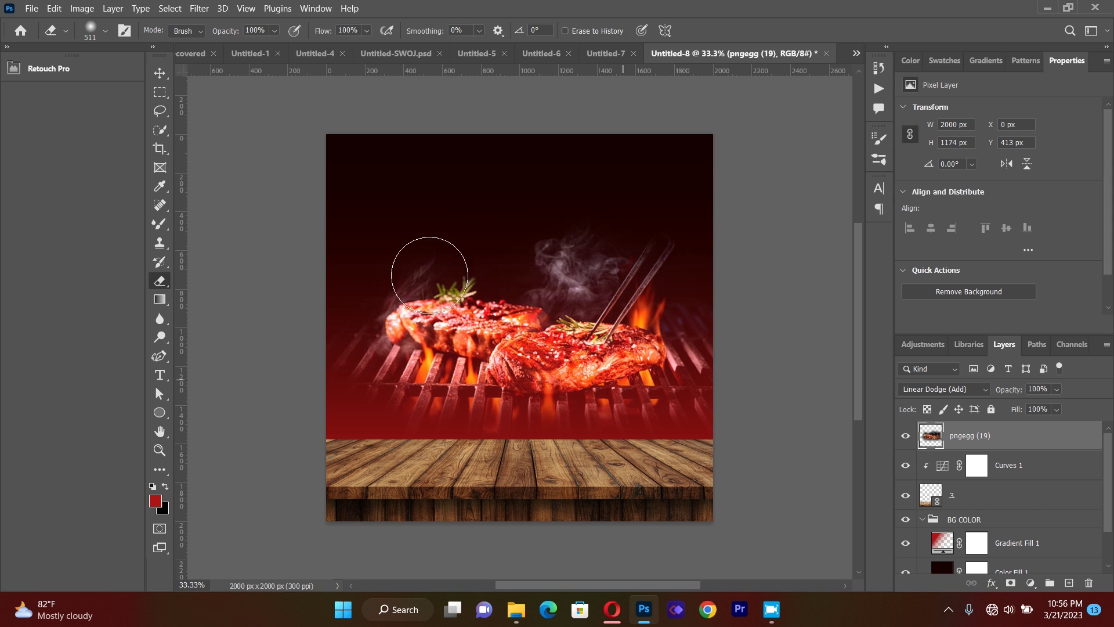
click(162, 71)
click(204, 155)
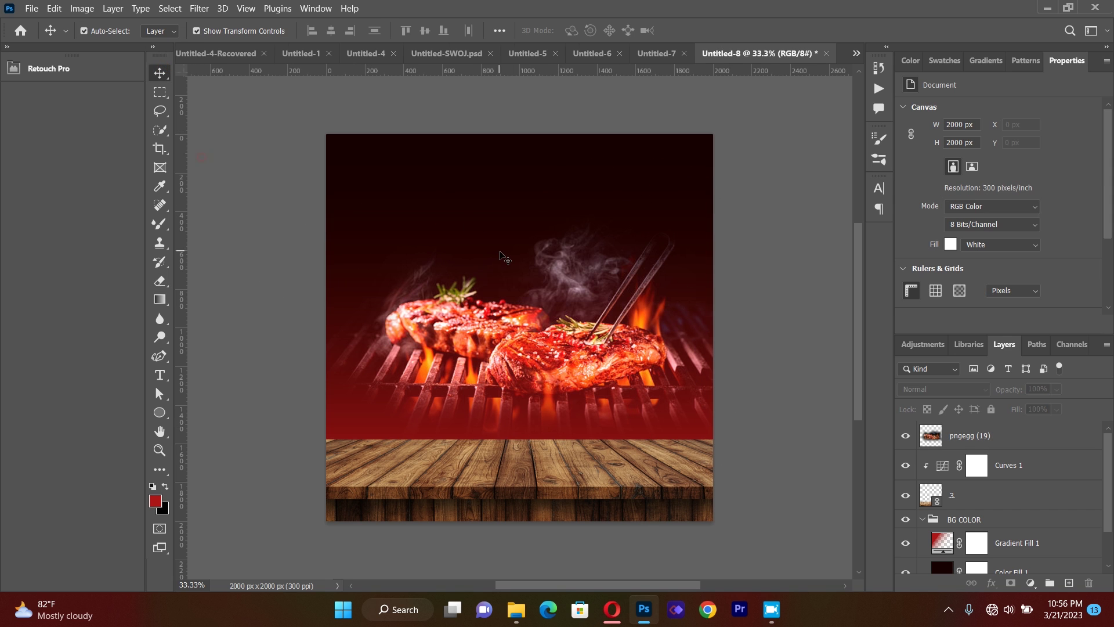
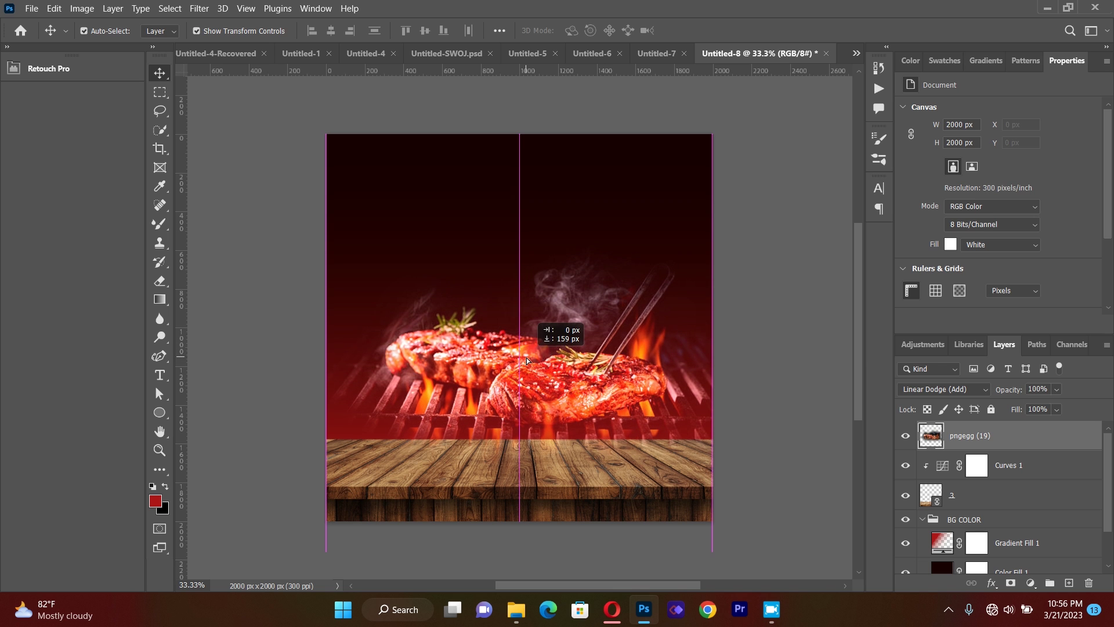
Step: Place pngwing.com (3).png as a linked image, drag it down onto the table and commit
click(209, 234)
click(31, 9)
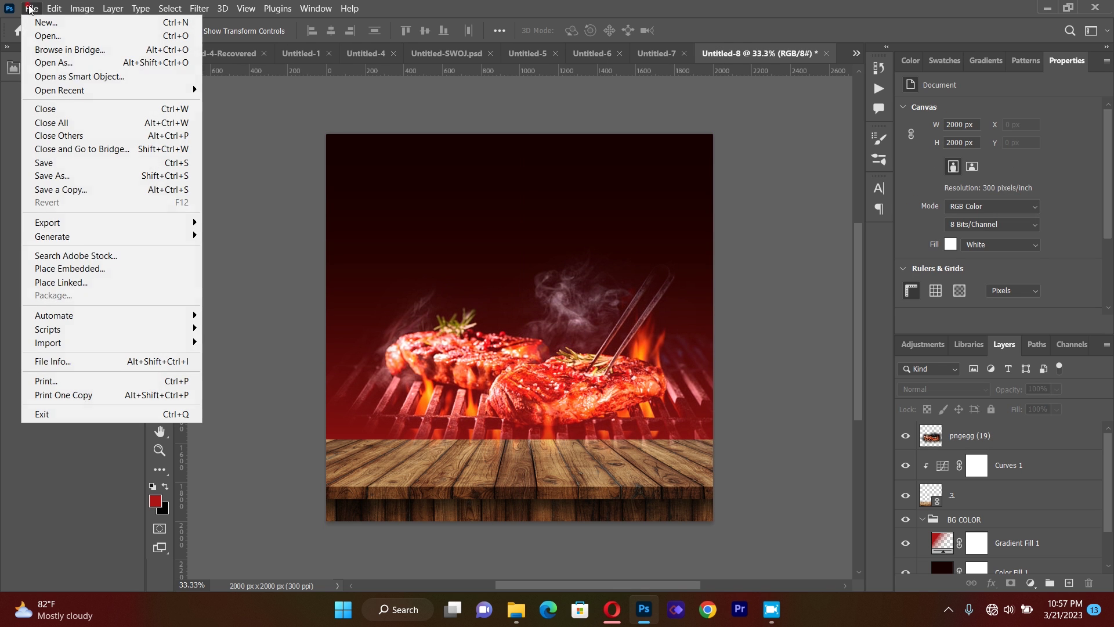
click(92, 281)
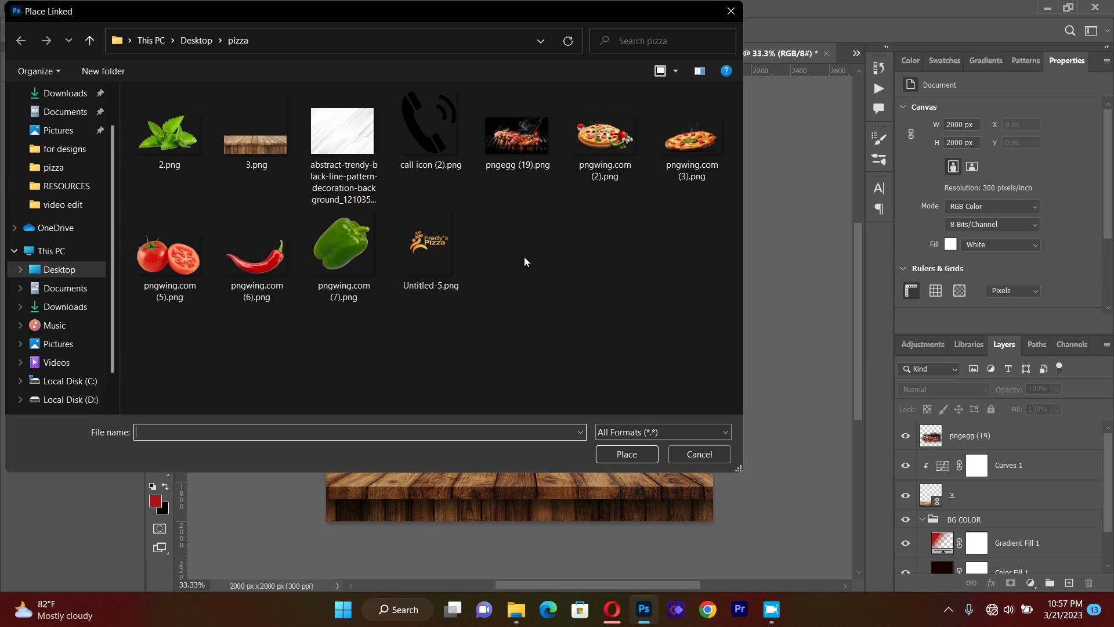
double_click(684, 135)
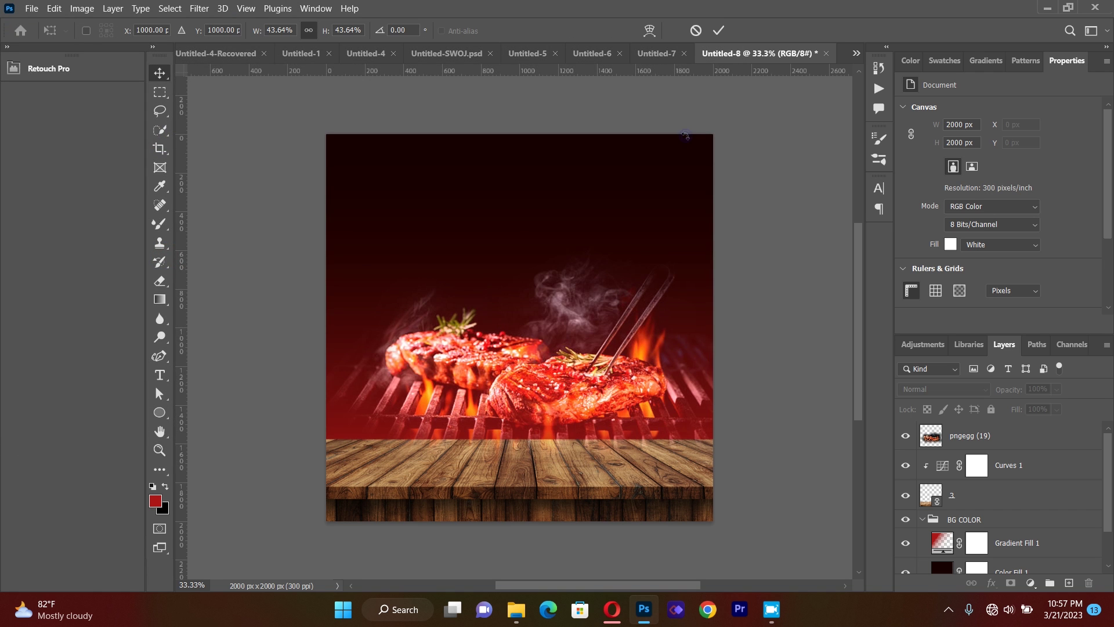
drag(529, 368, 539, 399)
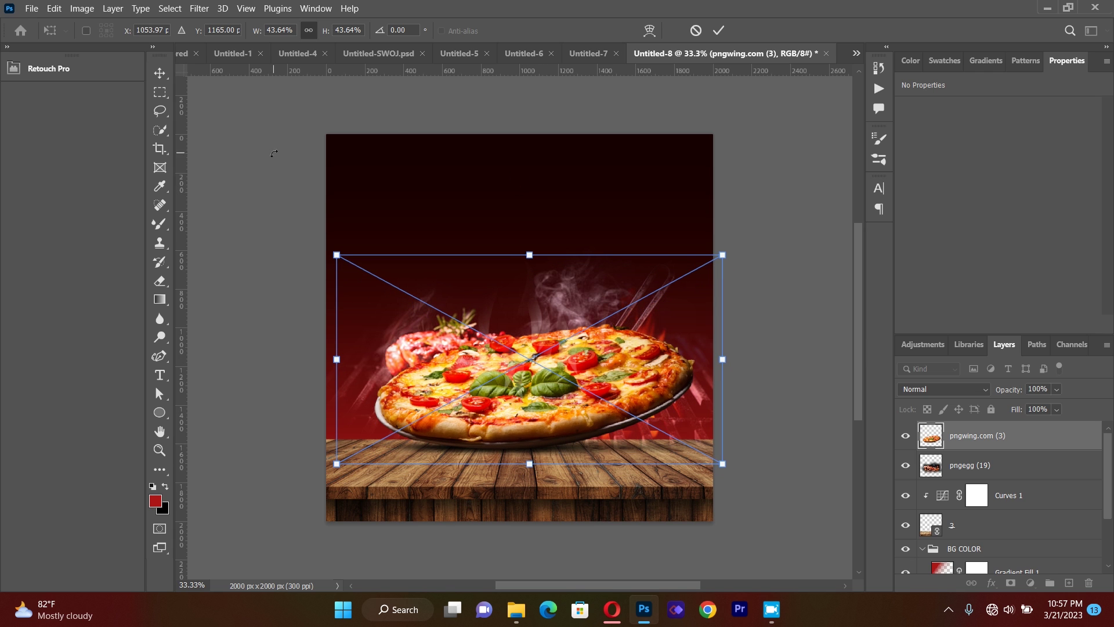
click(274, 396)
Step: Nudge the pizza left into place on the tabletop in front of the steaks
drag(473, 395, 492, 407)
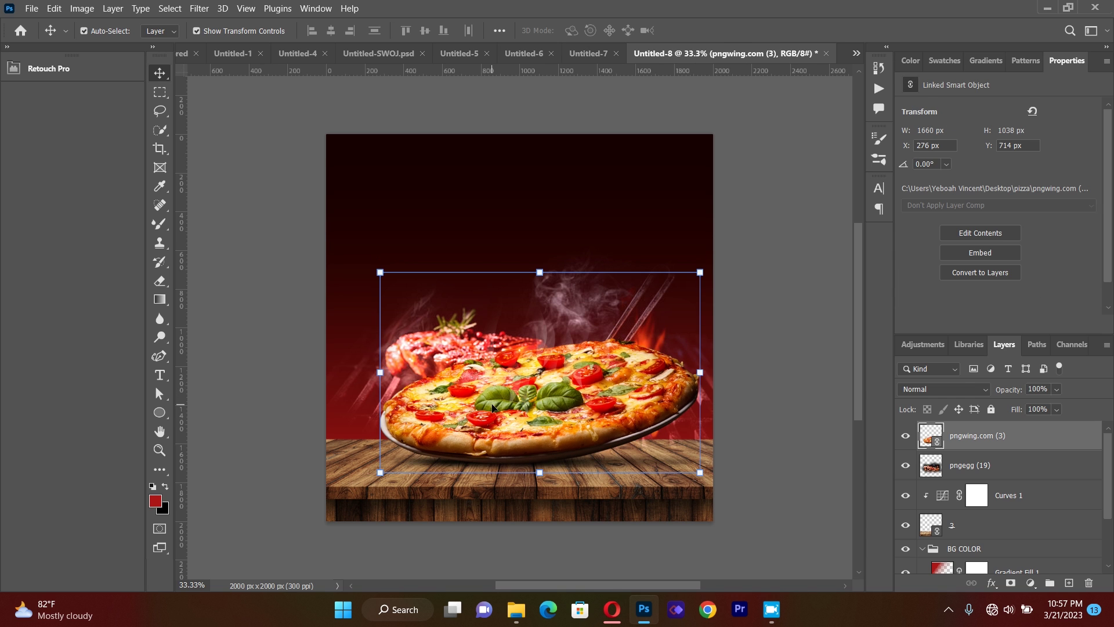
key(Left)
key(Left)
key(Left)
key(Left)
key(Left)
key(Left)
key(Left)
key(Left)
key(Left)
key(Left)
key(Left)
key(Left)
key(Left)
key(Left)
key(Left)
key(Left)
key(Left)
key(Left)
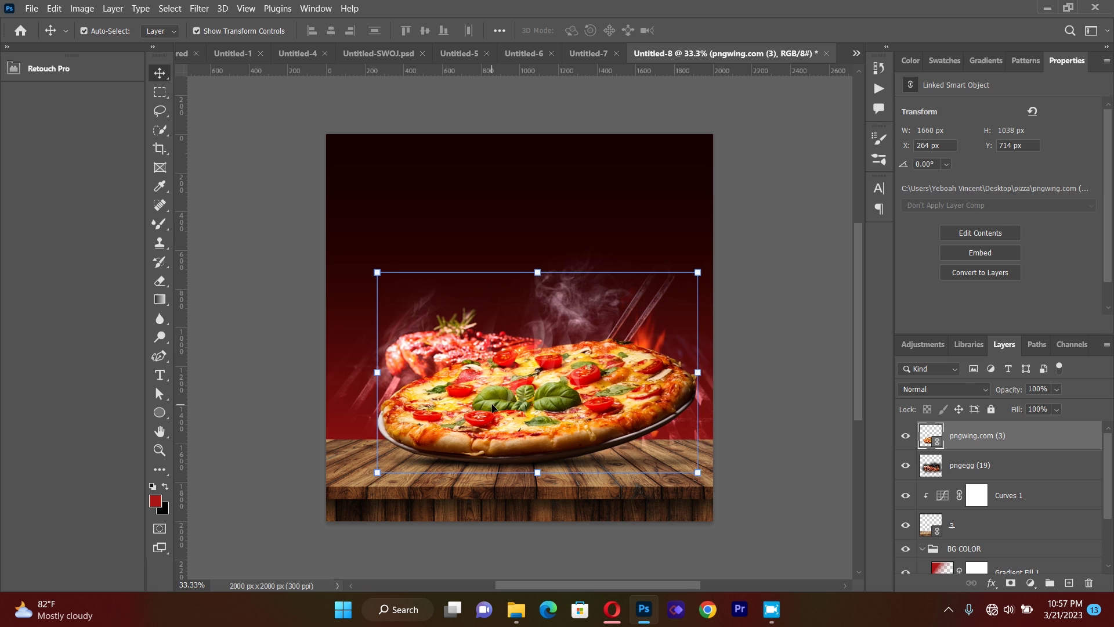
key(Left)
key(Left)
key(Left)
key(Left)
key(Left)
key(Left)
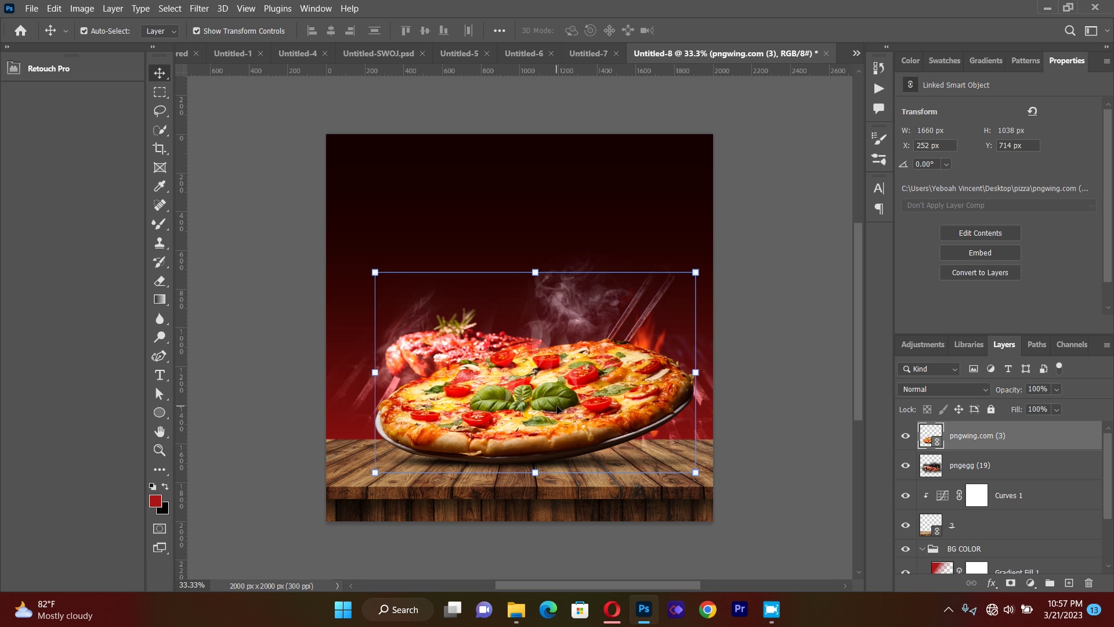
click(485, 444)
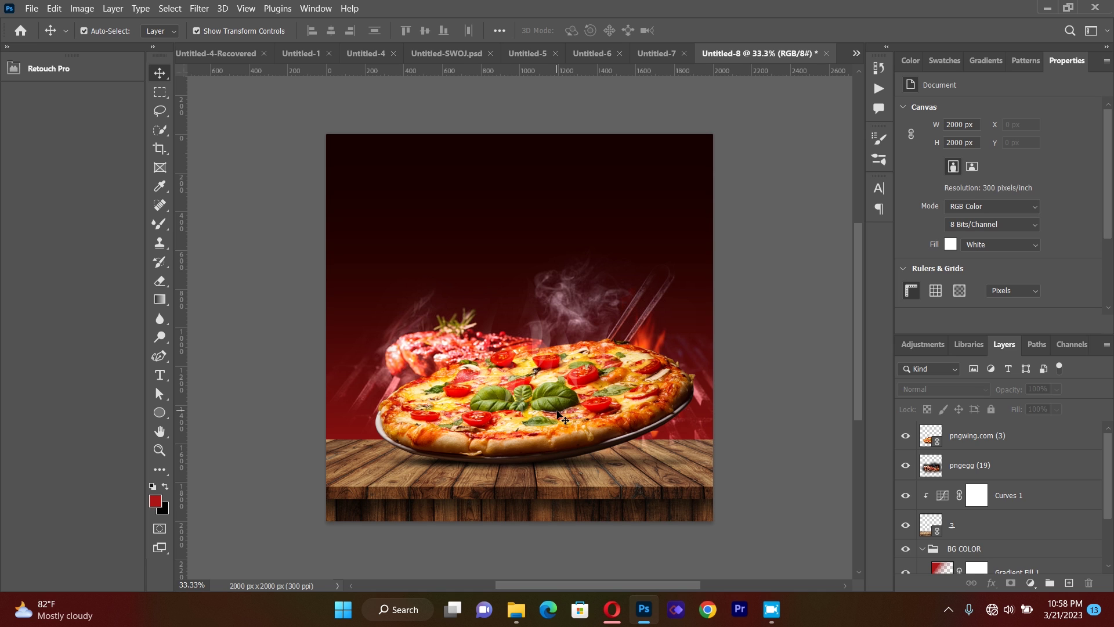
Step: Set the foreground colour to dark red #1d0203
click(155, 500)
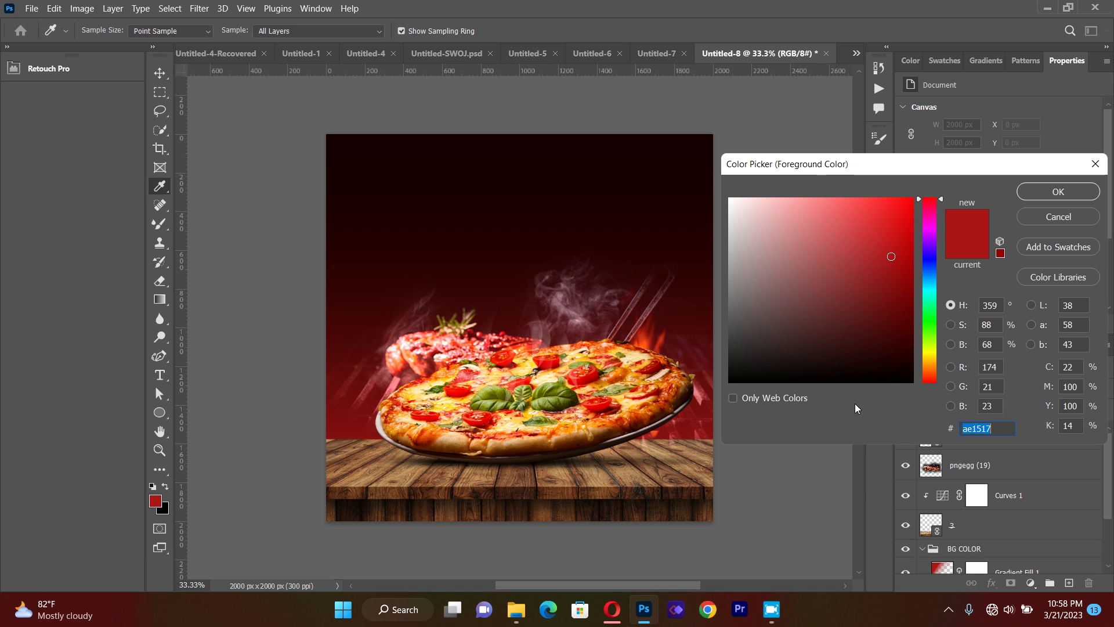
click(899, 361)
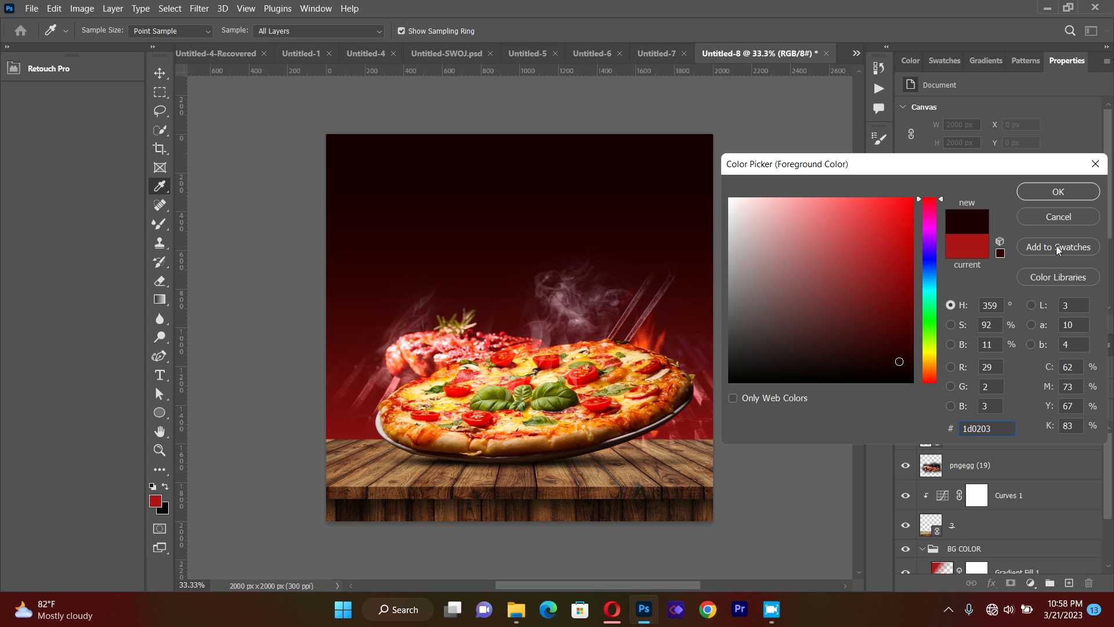
click(1057, 192)
Step: Add a Gradient Fill layer with the transparent stop moved to 42%
click(1032, 581)
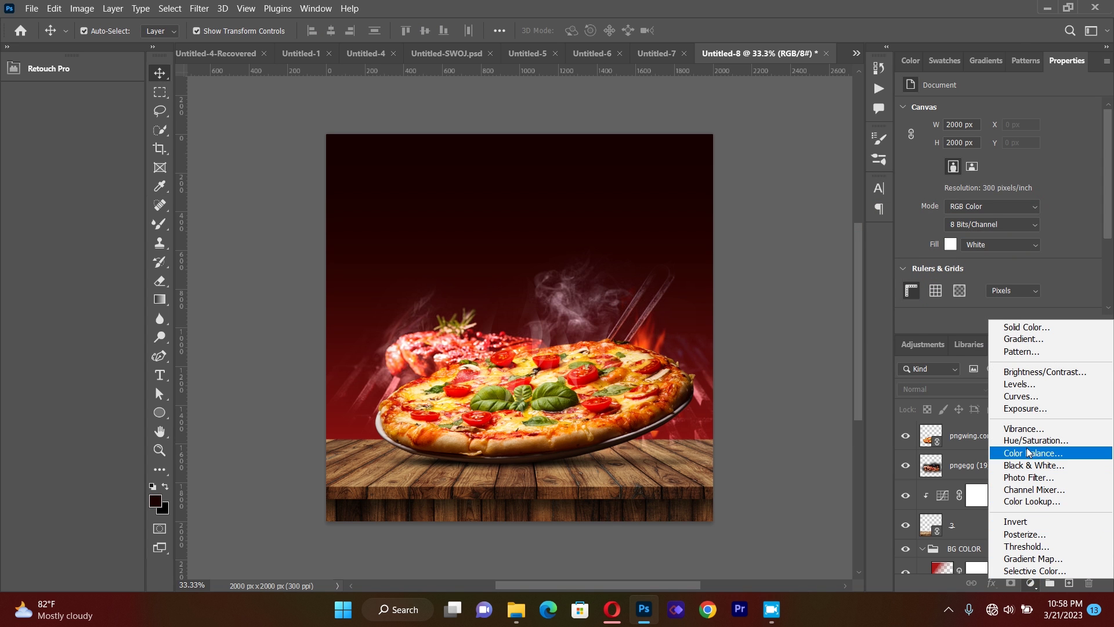
click(1025, 339)
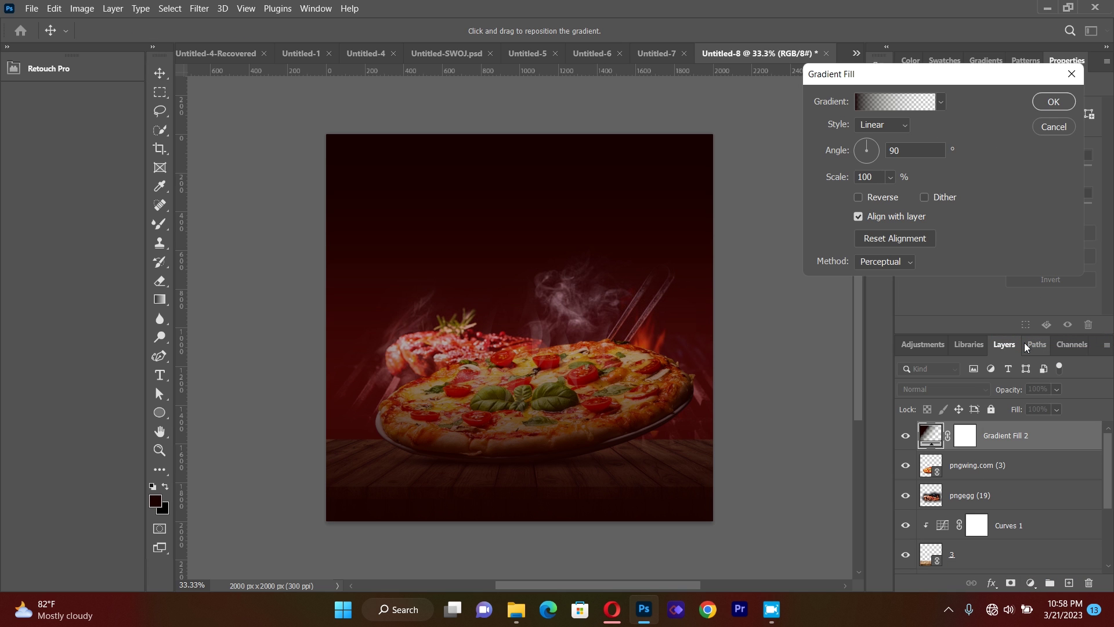
click(917, 106)
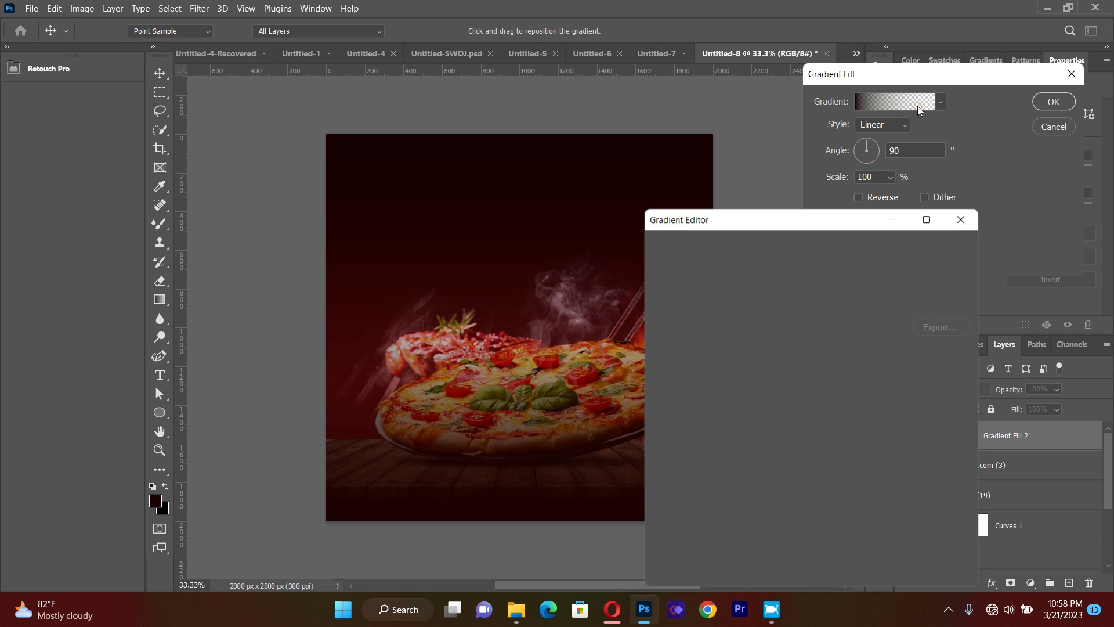
drag(957, 451, 803, 457)
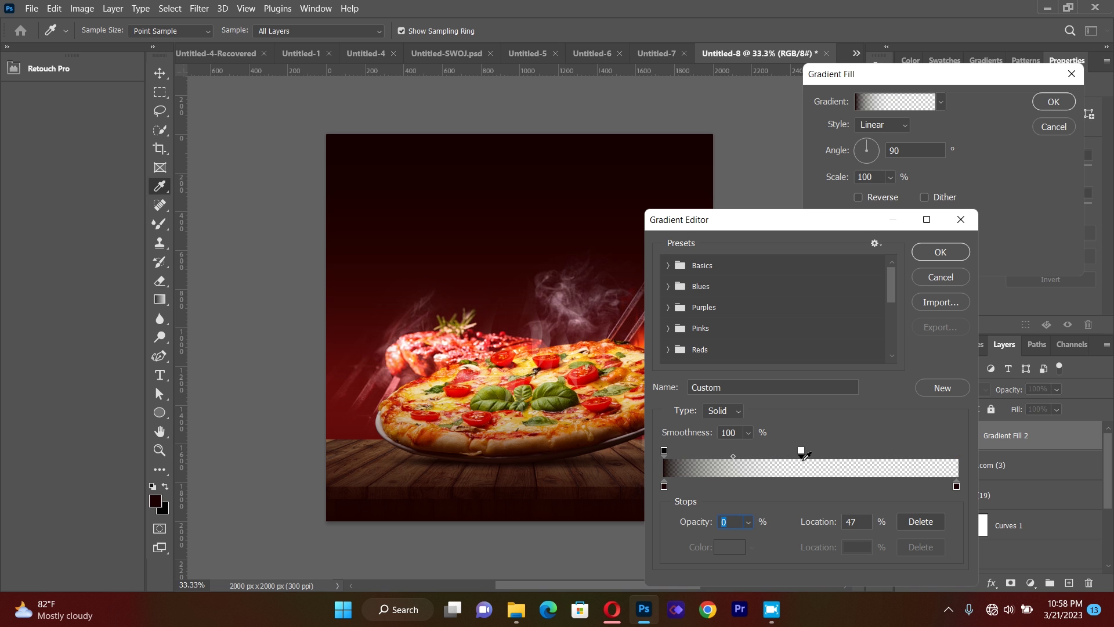
drag(801, 459, 791, 460)
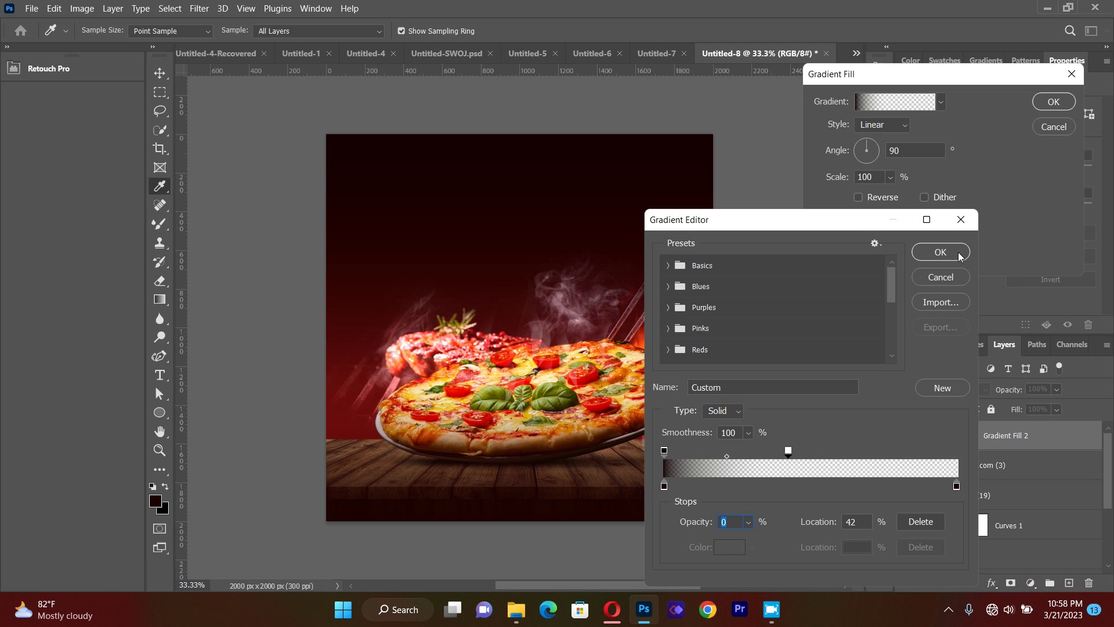
click(941, 252)
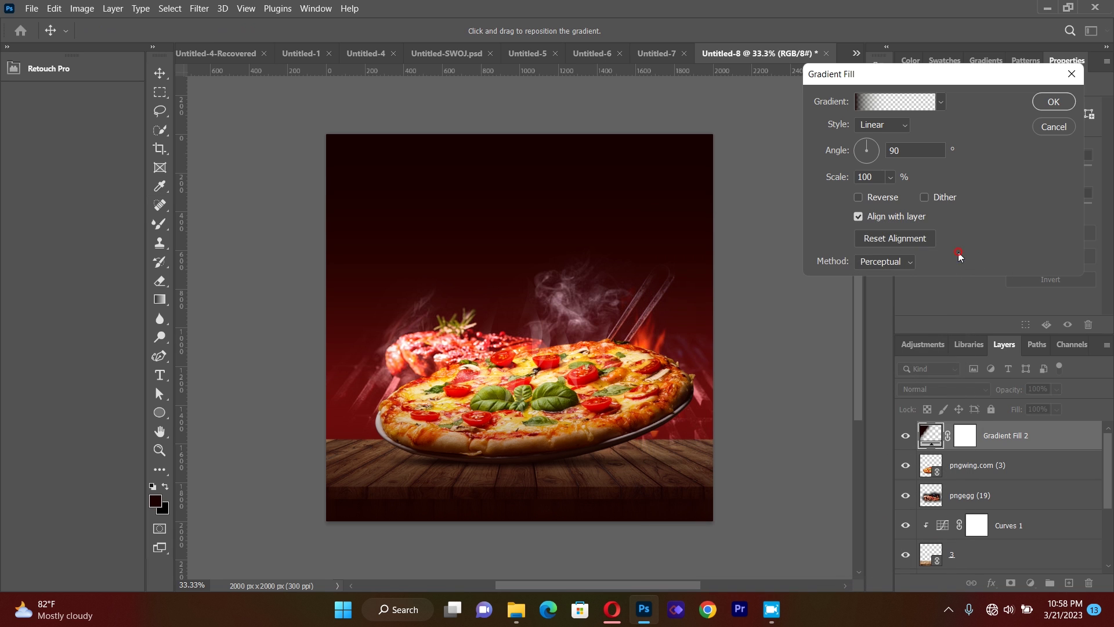
click(1037, 102)
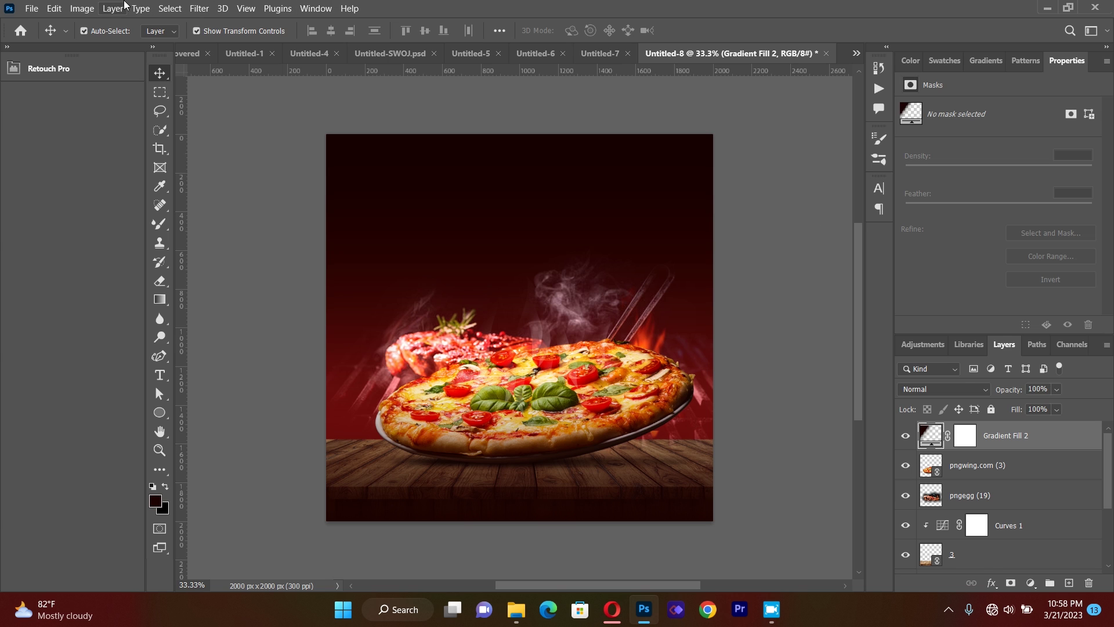
Step: Place pngwing.com (5).png linked, scaled down in front of the pizza
click(42, 12)
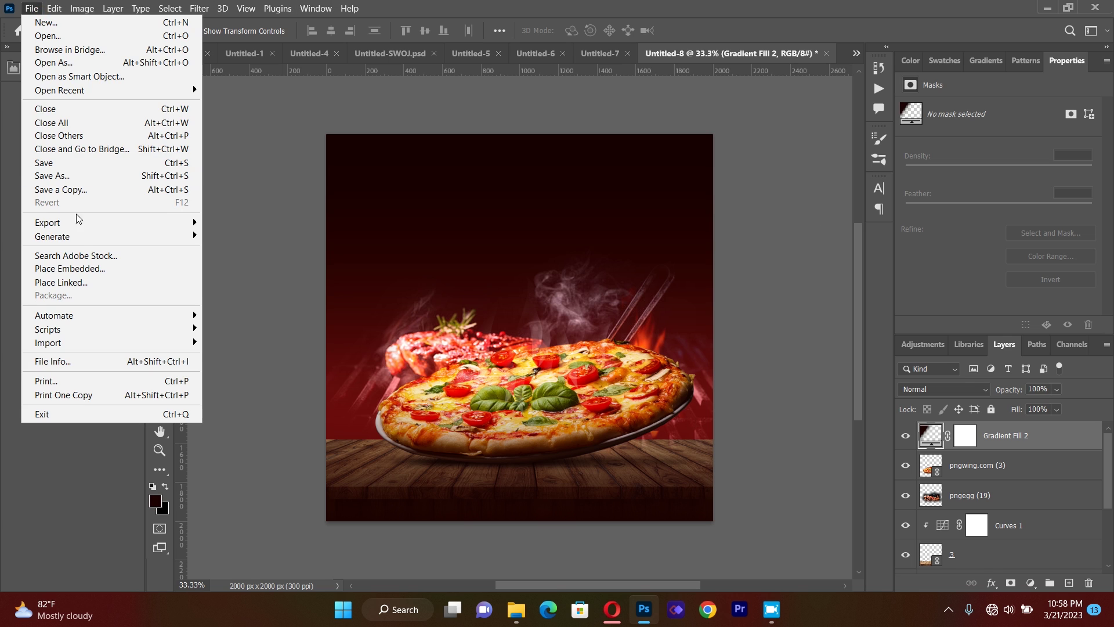
click(80, 277)
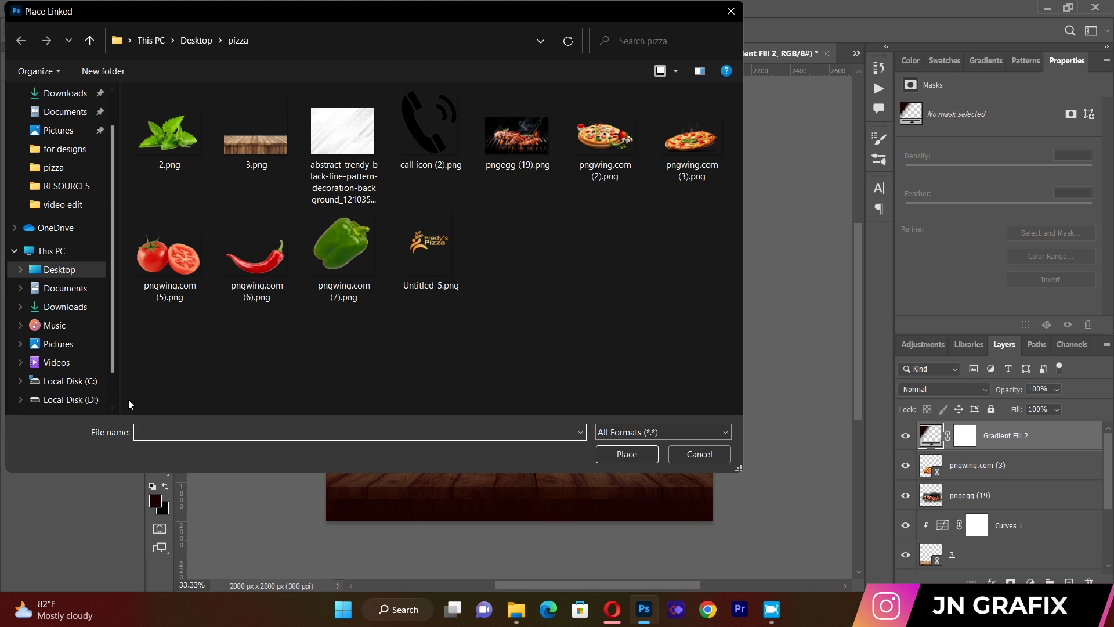
double_click(172, 263)
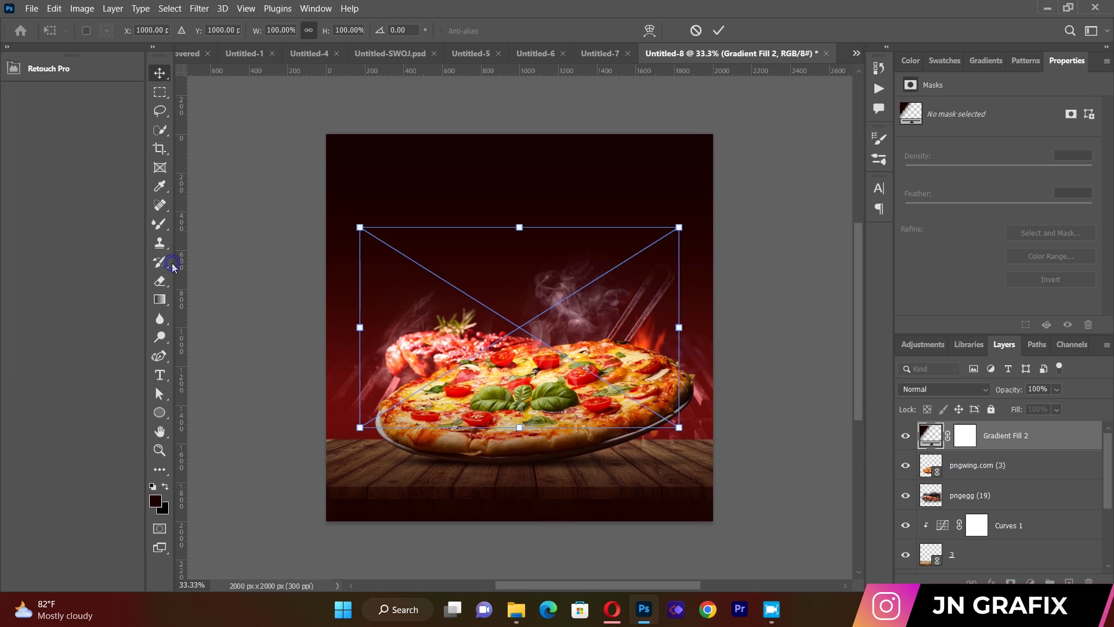
drag(679, 227, 512, 334)
drag(430, 404, 494, 451)
drag(571, 377, 517, 437)
key(Return)
Step: Add a Curves layer clipped to the tomato and bend the curve down
click(1030, 582)
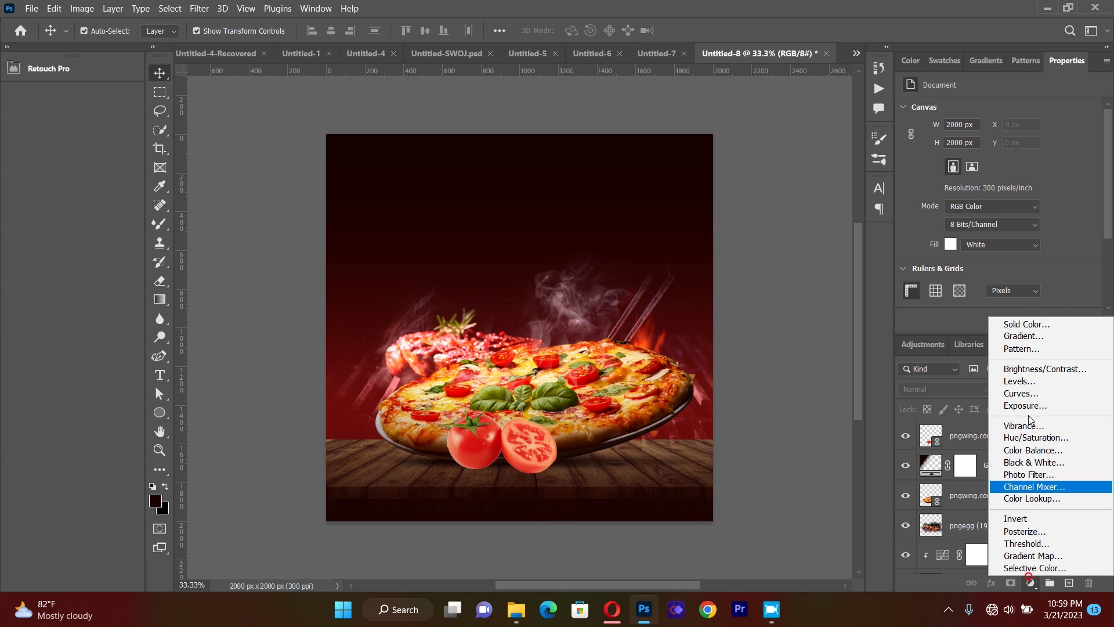
click(1028, 392)
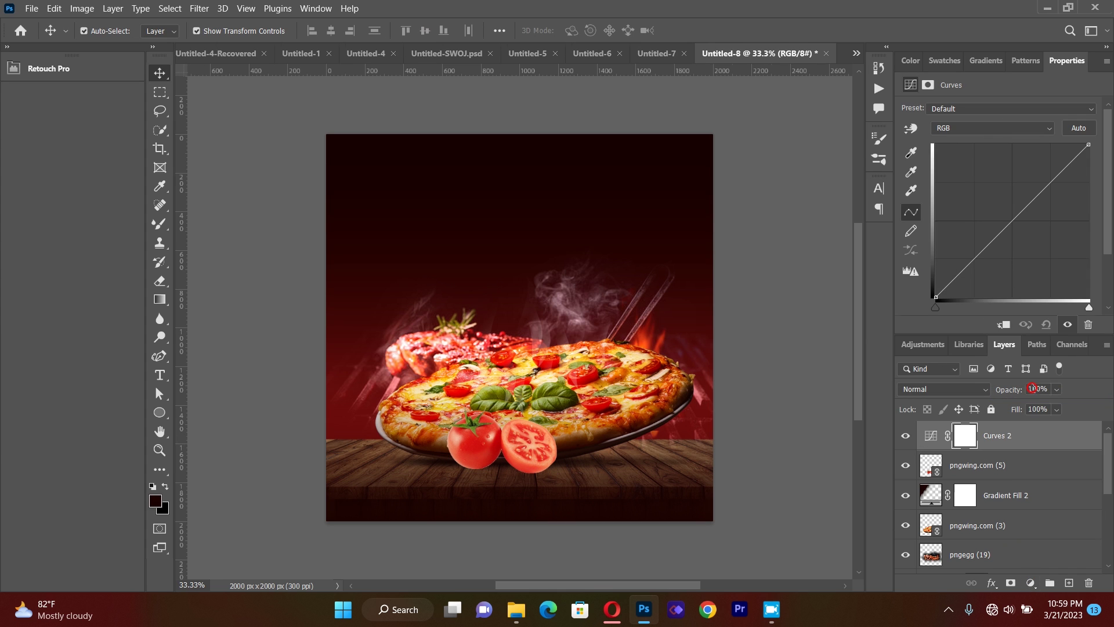
click(1005, 325)
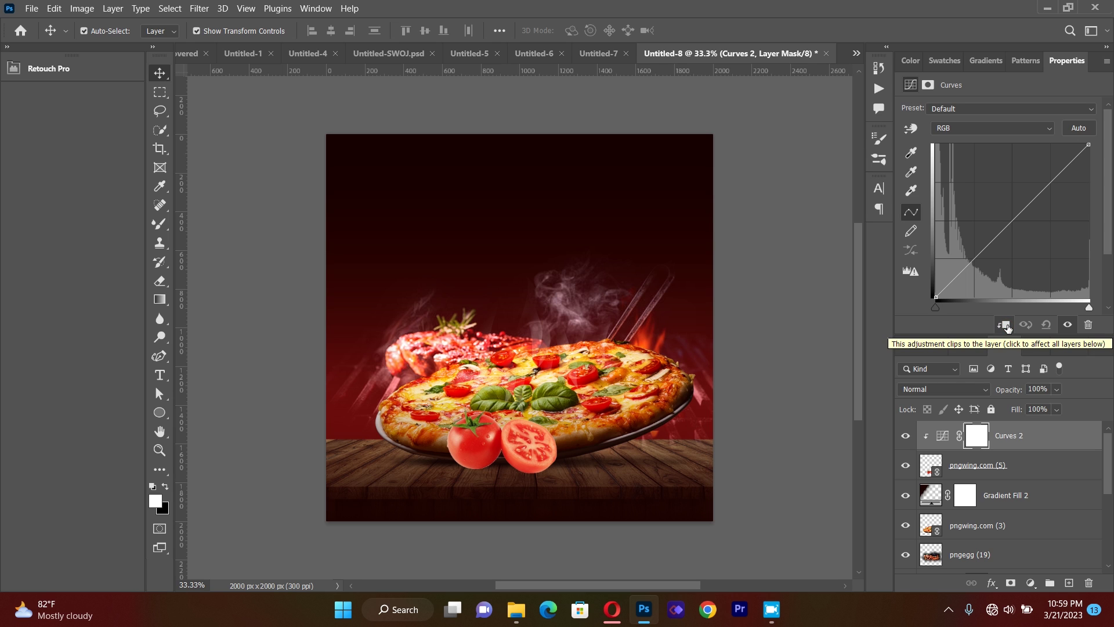
click(1010, 224)
mouse_move(1010, 223)
mouse_down()
mouse_move(1029, 246)
mouse_move(1018, 235)
mouse_up()
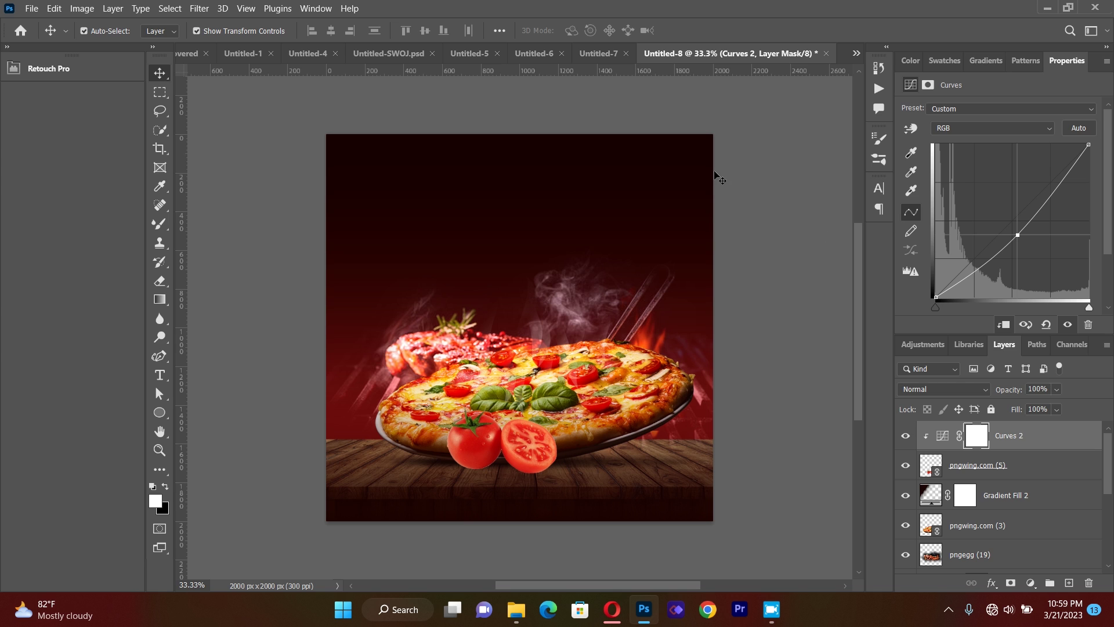
click(221, 139)
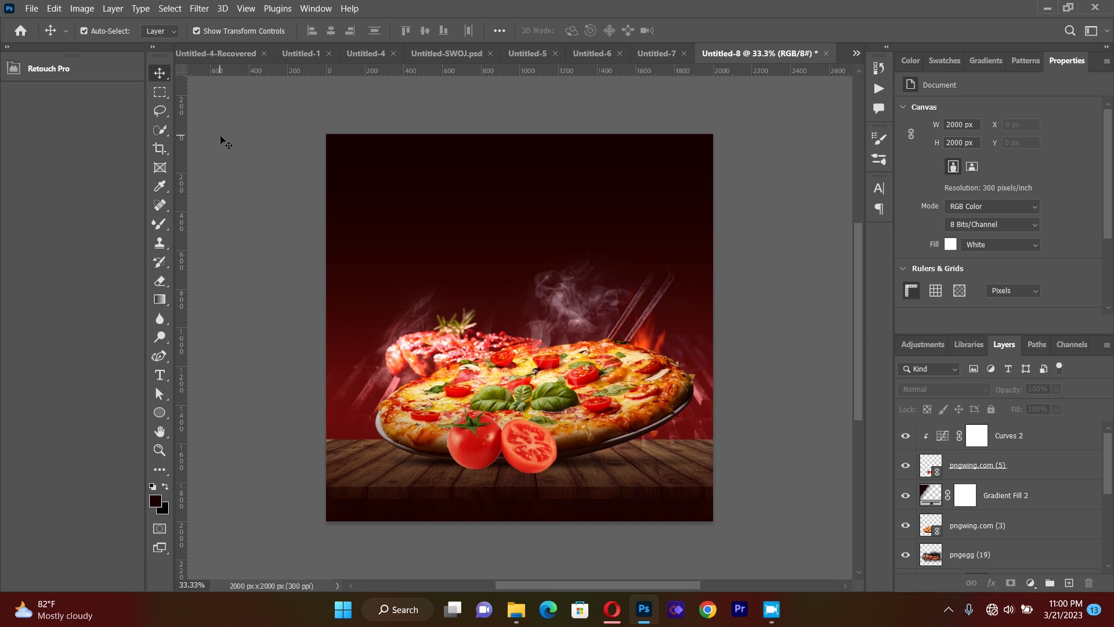
Step: Place the chili pepper image linked, scaled down onto the tomatoes
click(32, 8)
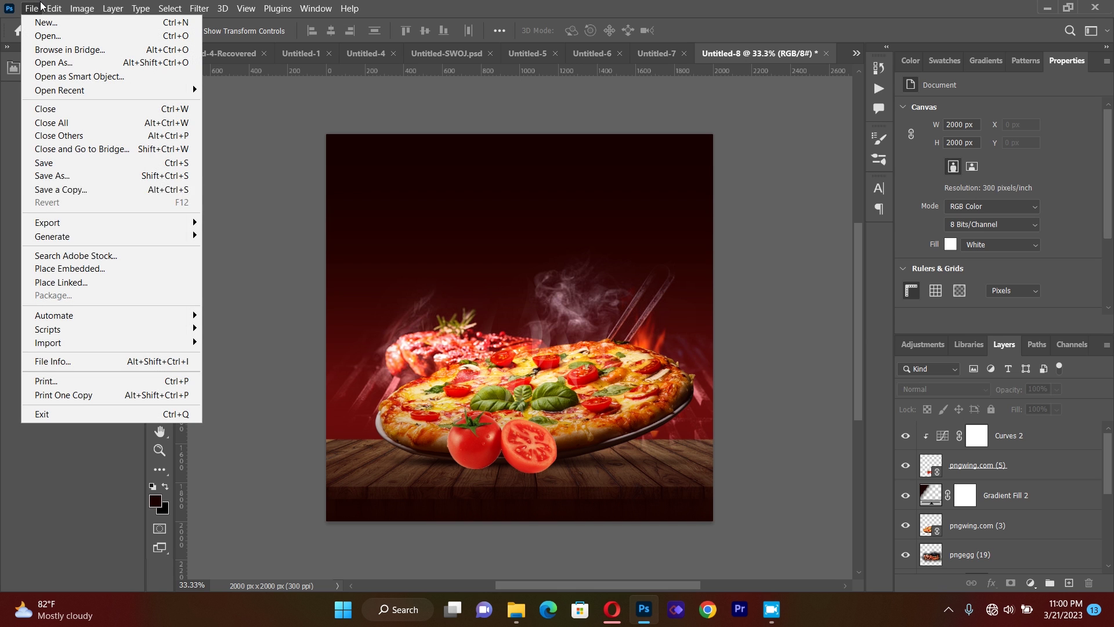
click(80, 282)
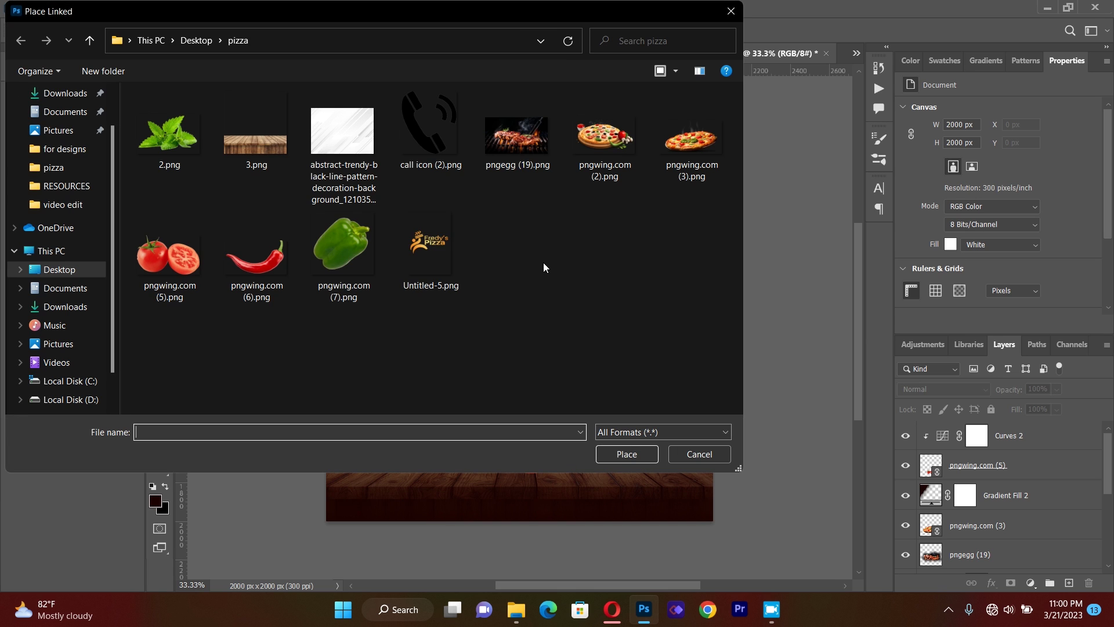
double_click(255, 259)
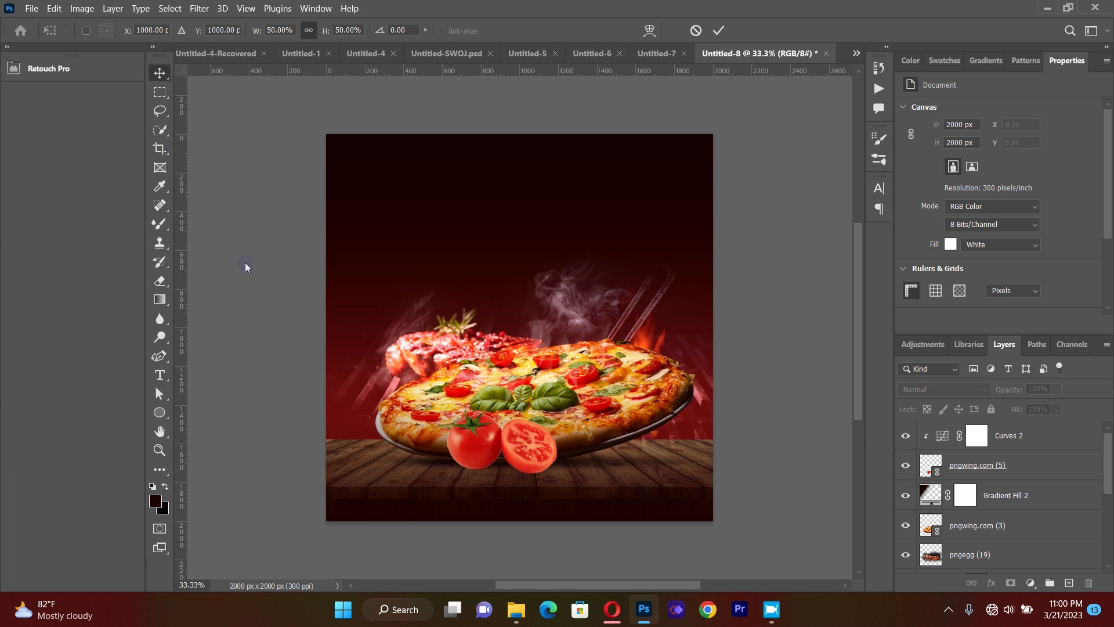
drag(713, 227, 424, 368)
drag(411, 418, 610, 452)
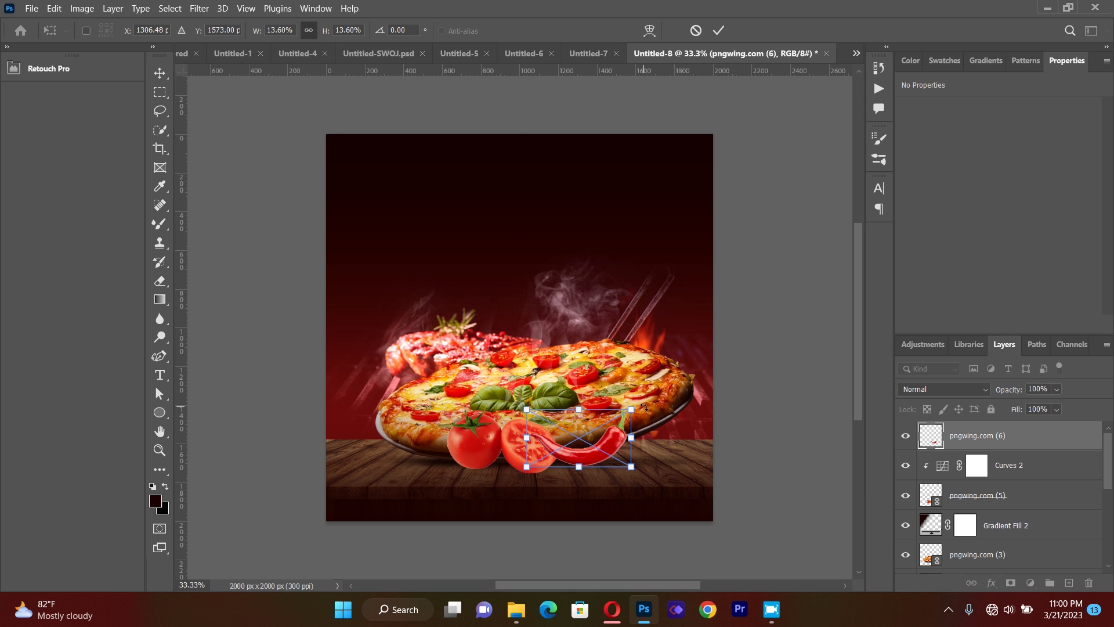
drag(632, 412, 607, 446)
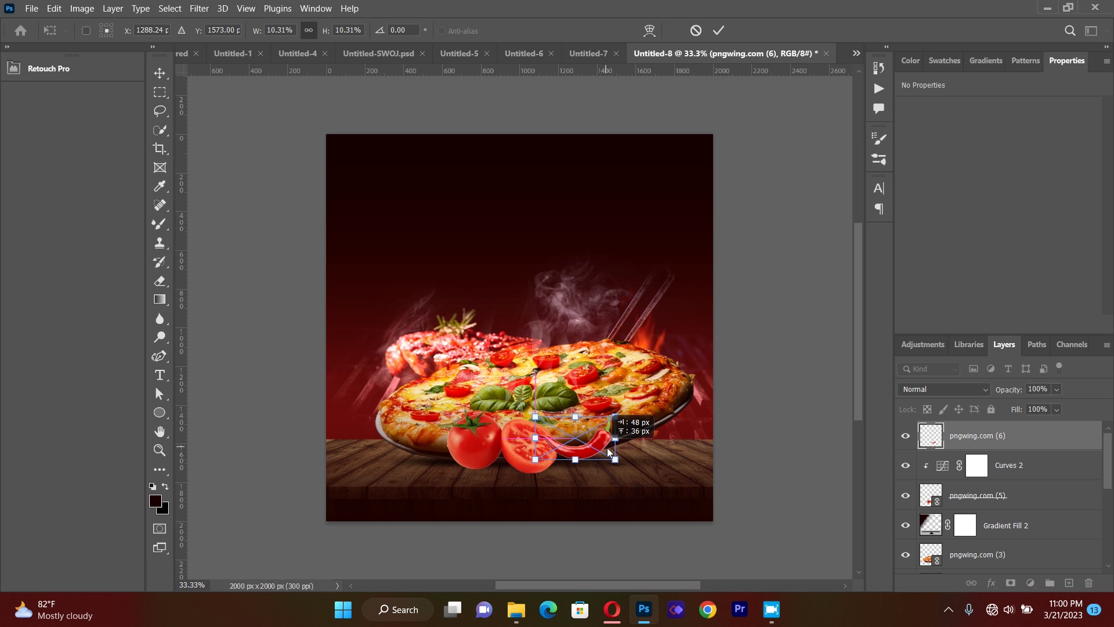
click(160, 73)
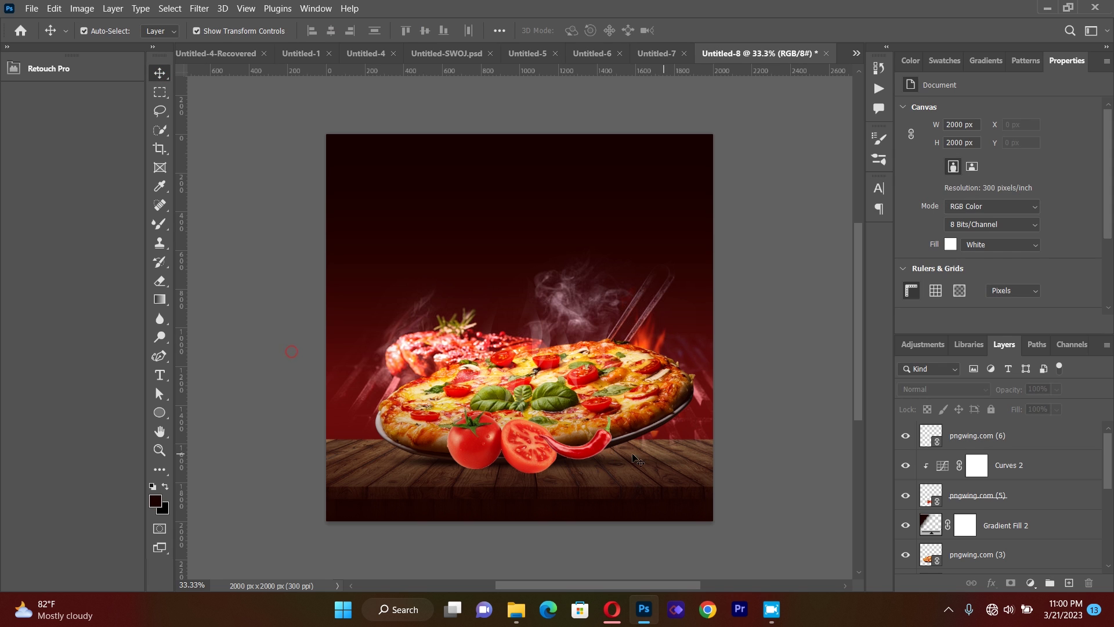
Step: Add a Curves layer clipped to the chili and pull the curve down to darken it
click(1030, 583)
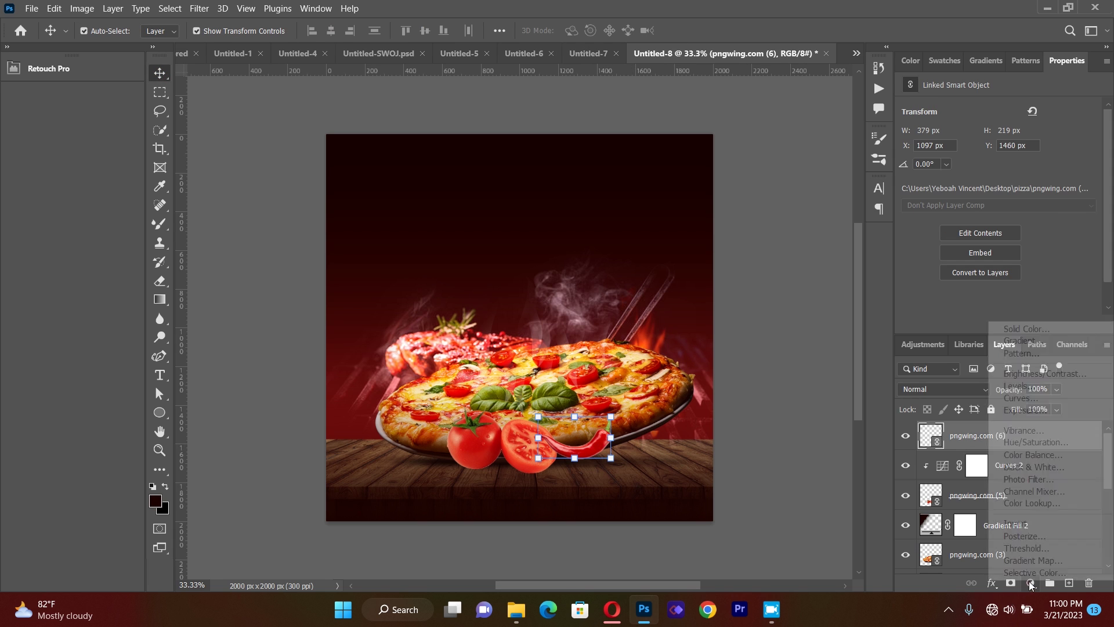
click(1028, 399)
click(1003, 325)
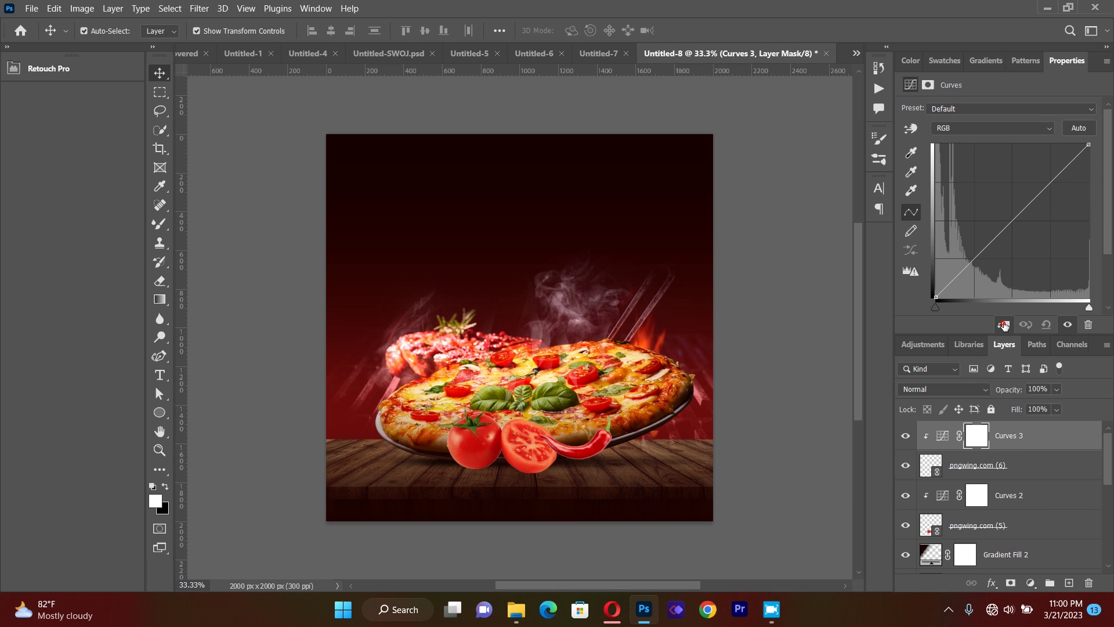
drag(1015, 220, 1025, 237)
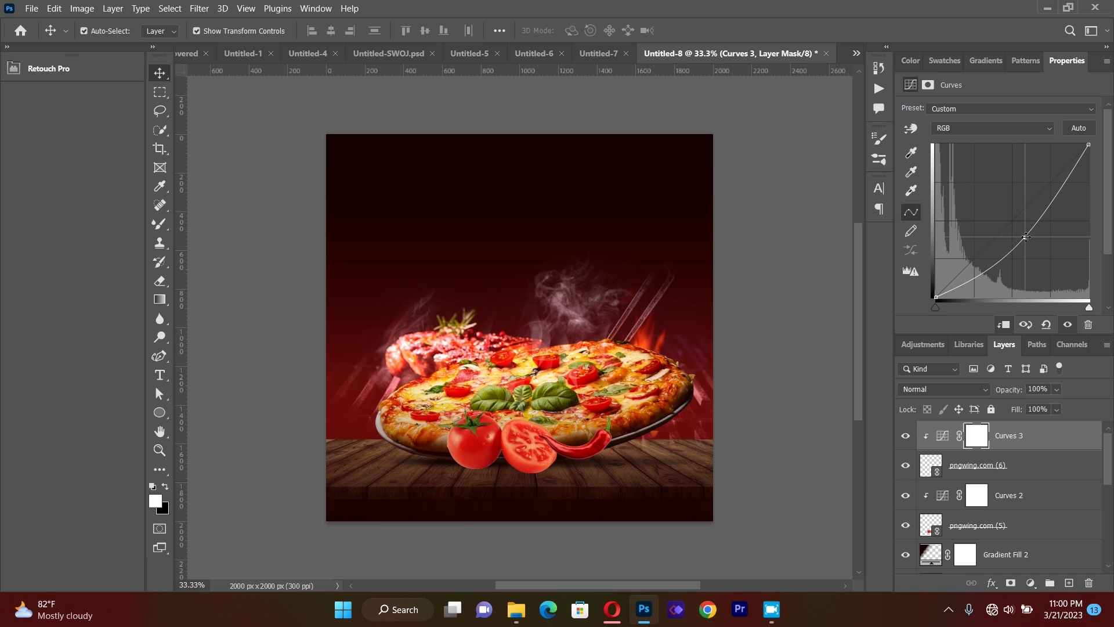
Step: Move the chili layer slightly lower on the canvas
click(763, 302)
click(601, 453)
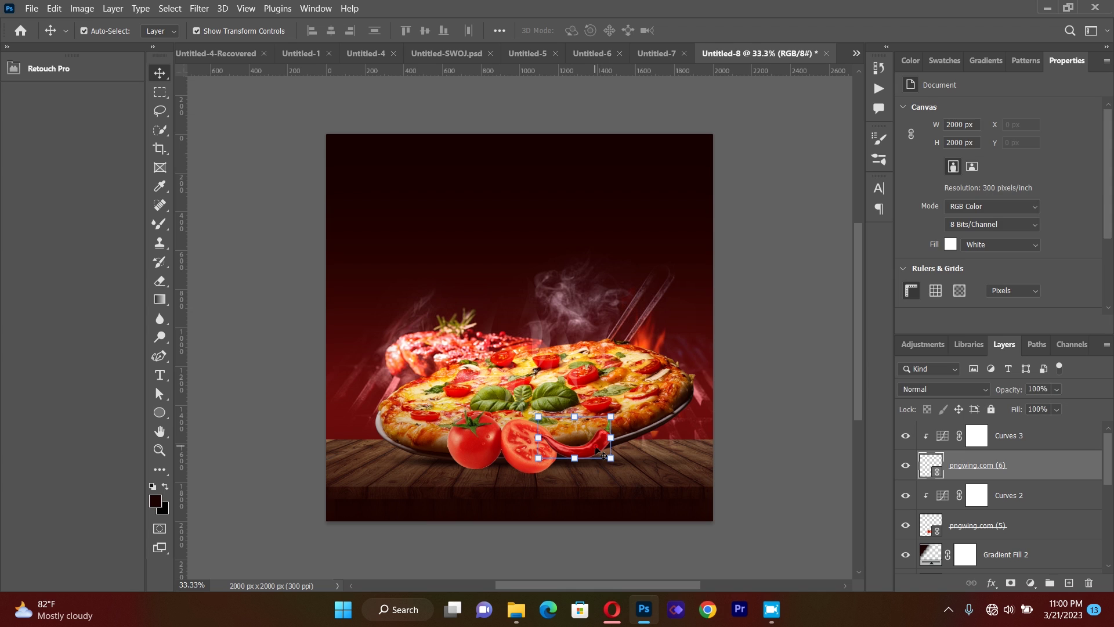
drag(596, 448, 596, 450)
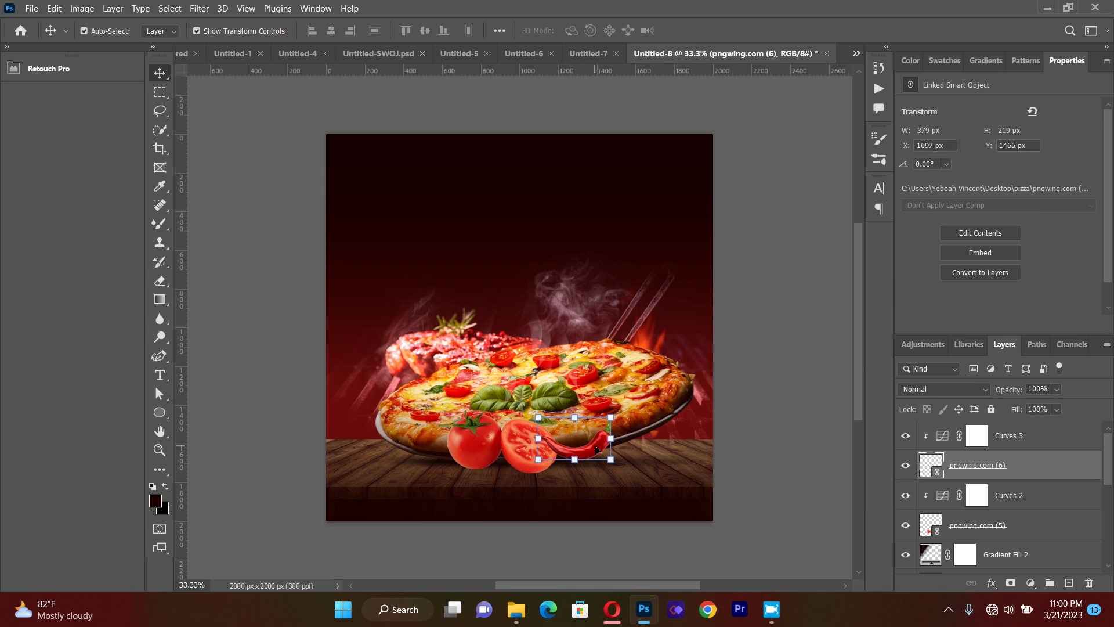
click(269, 224)
Step: Place the basil leaves image 2.png linked, scaled small in the top-left corner
click(32, 8)
click(61, 282)
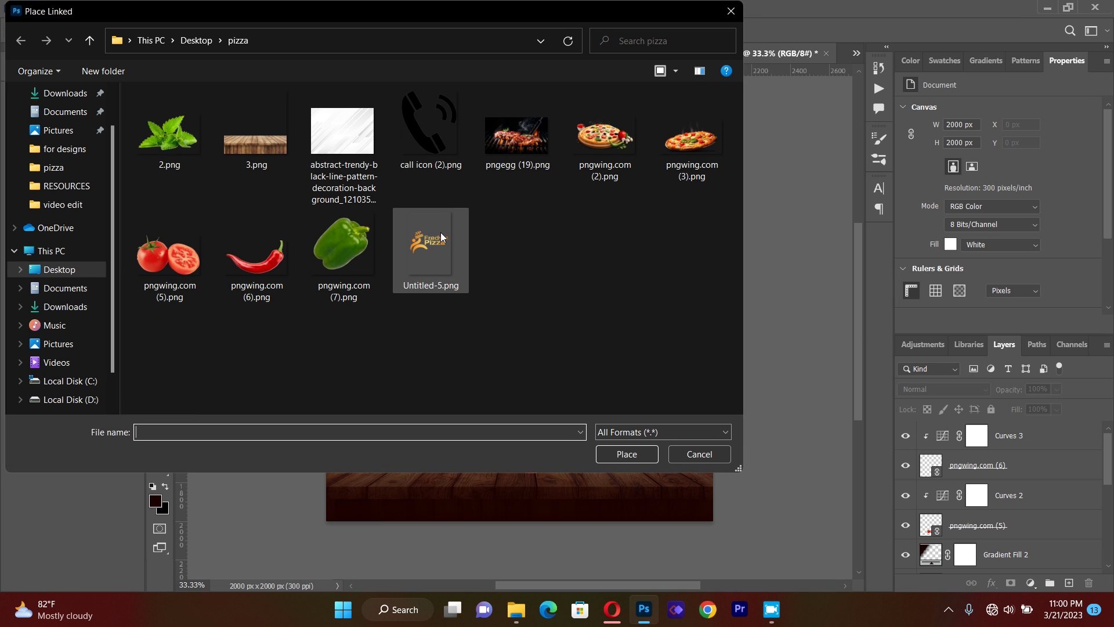
double_click(183, 121)
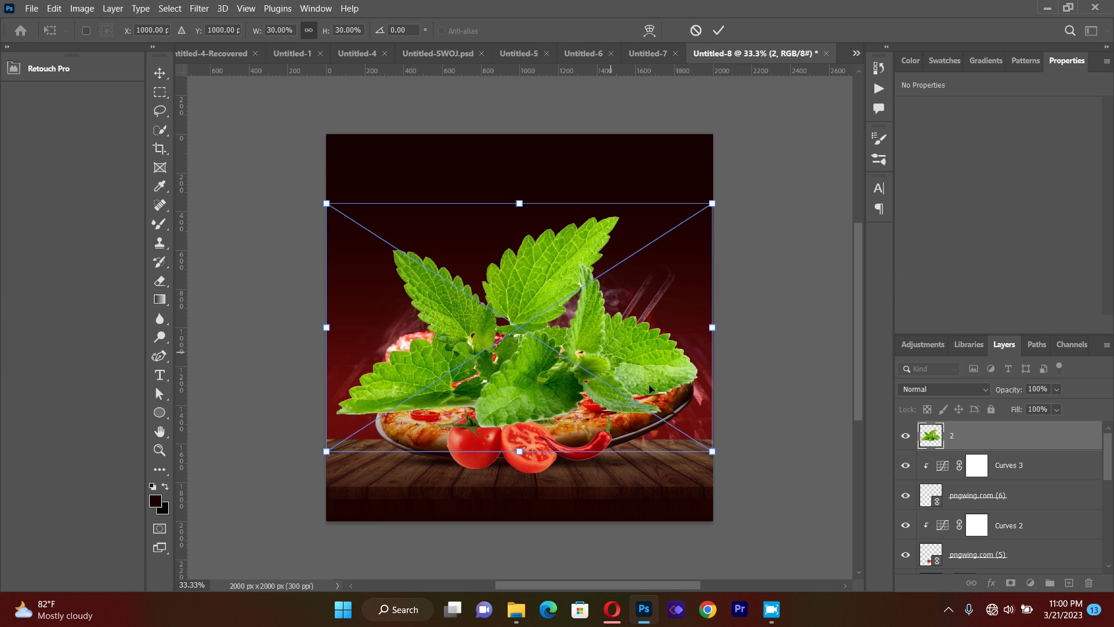
drag(713, 451, 463, 291)
drag(407, 255, 418, 222)
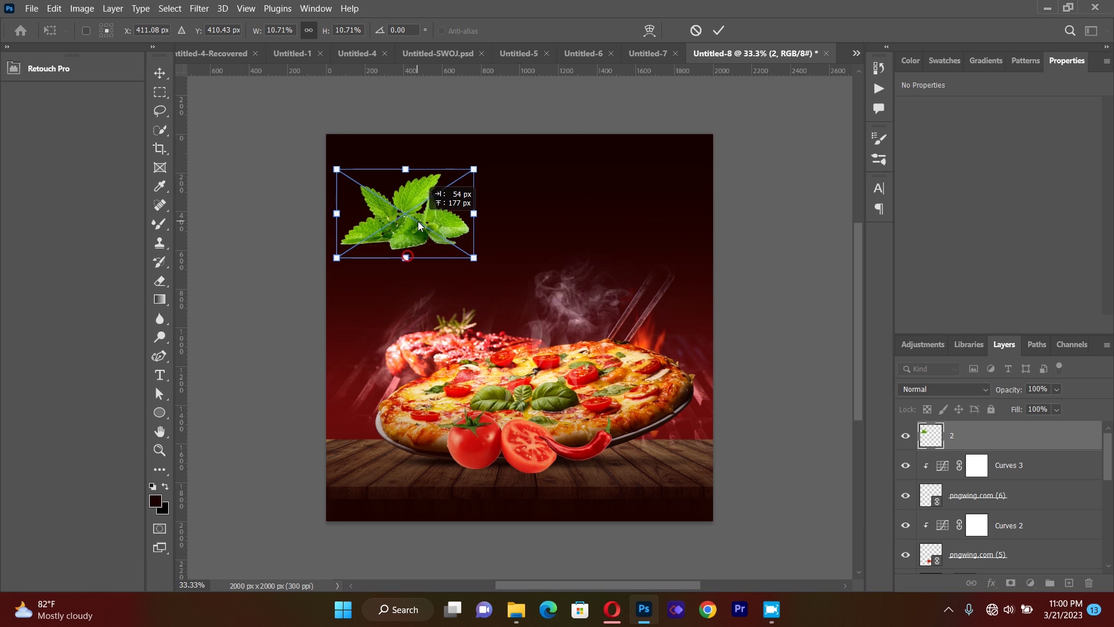
drag(477, 261, 414, 217)
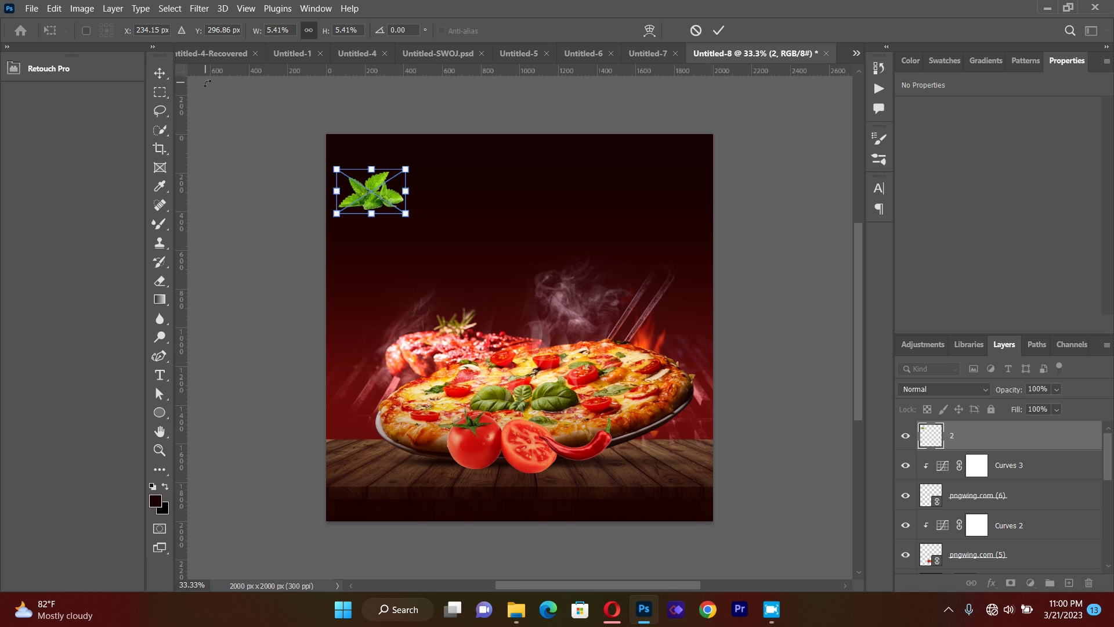
click(166, 76)
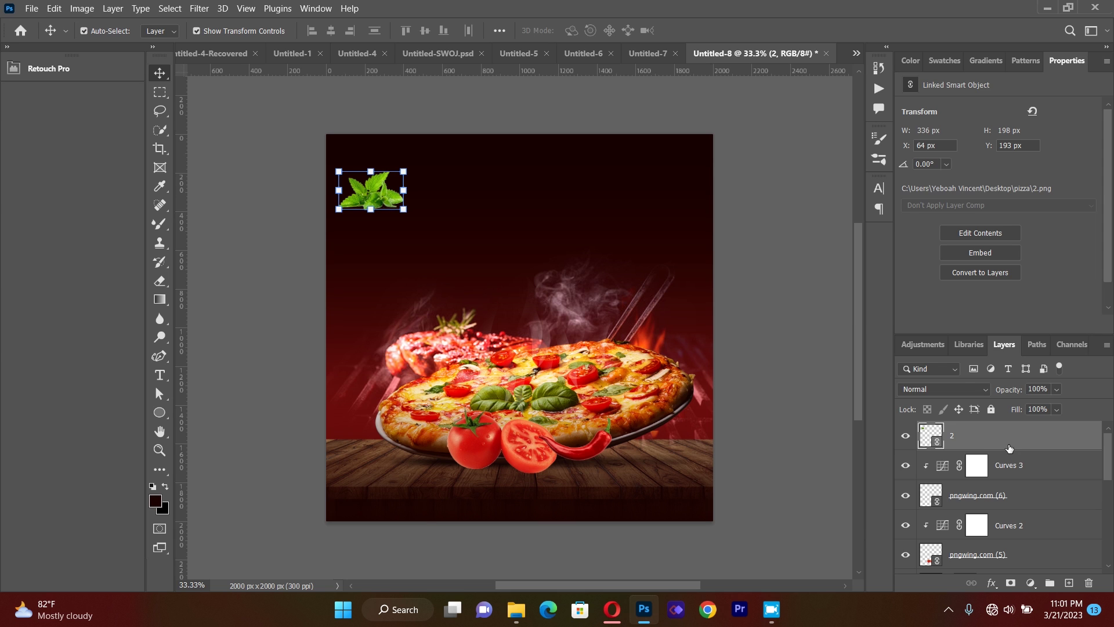
Step: Apply a Gaussian Blur of about 9.4 px to the basil leaves
click(199, 8)
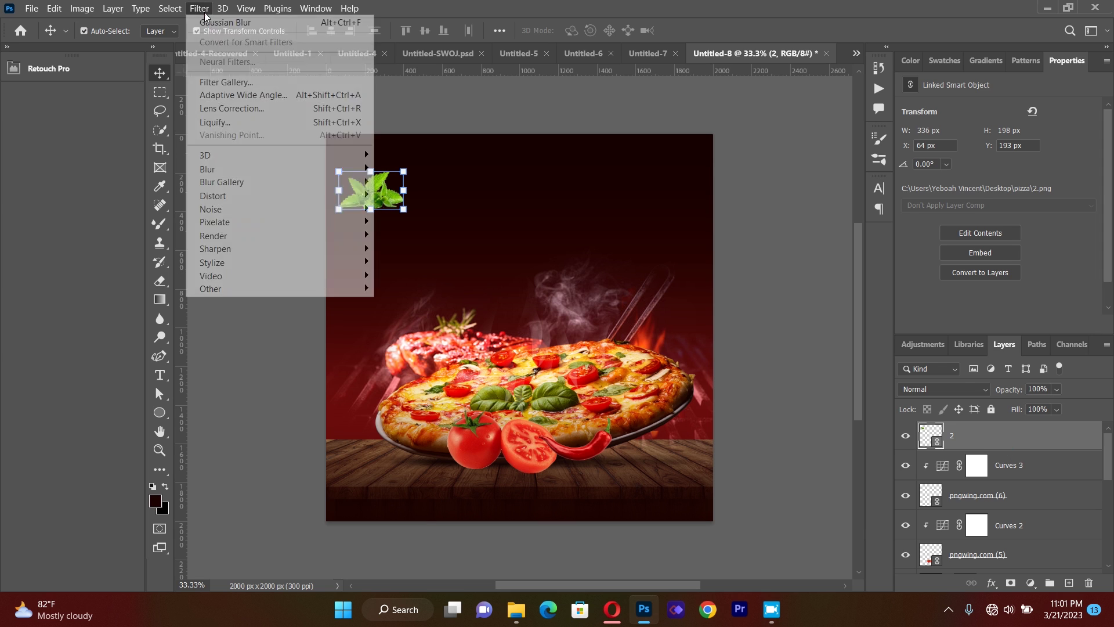
mouse_move(233, 168)
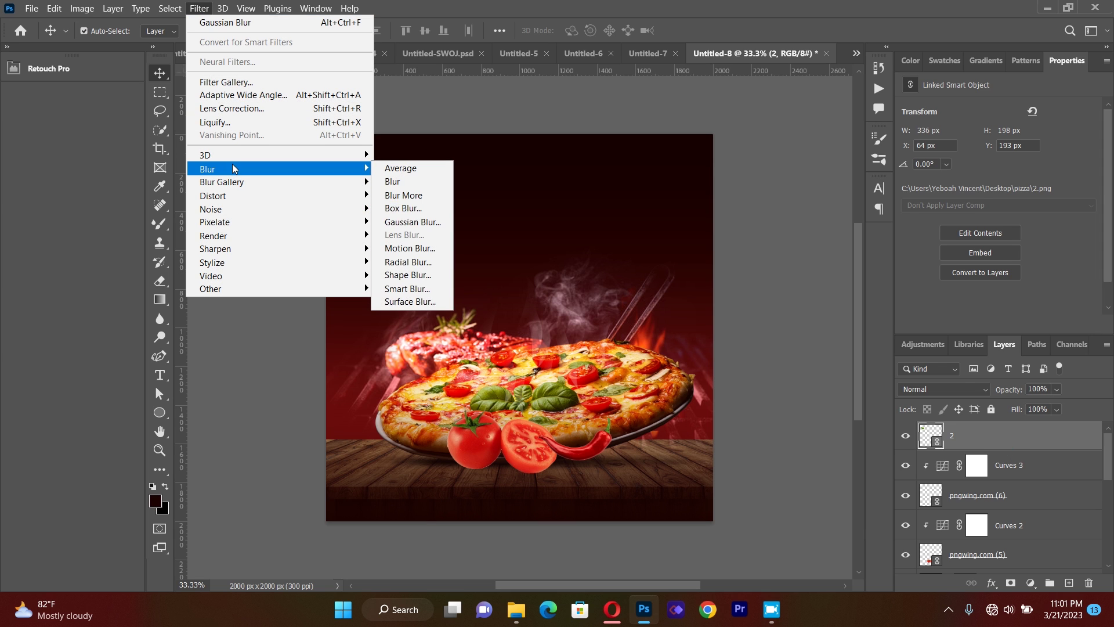
click(412, 222)
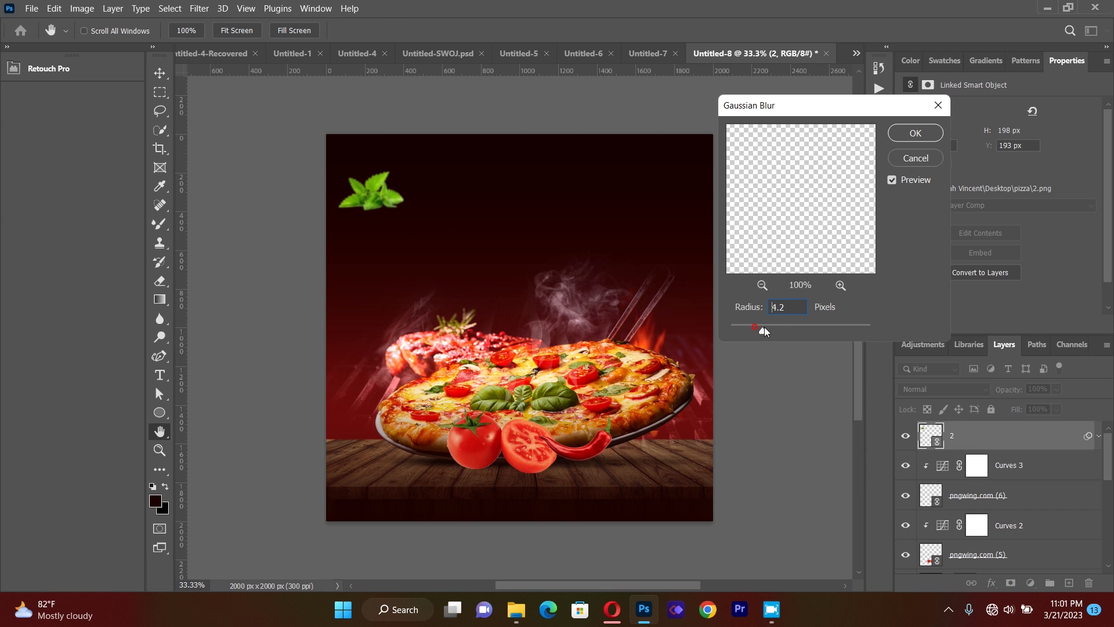
drag(783, 329, 787, 331)
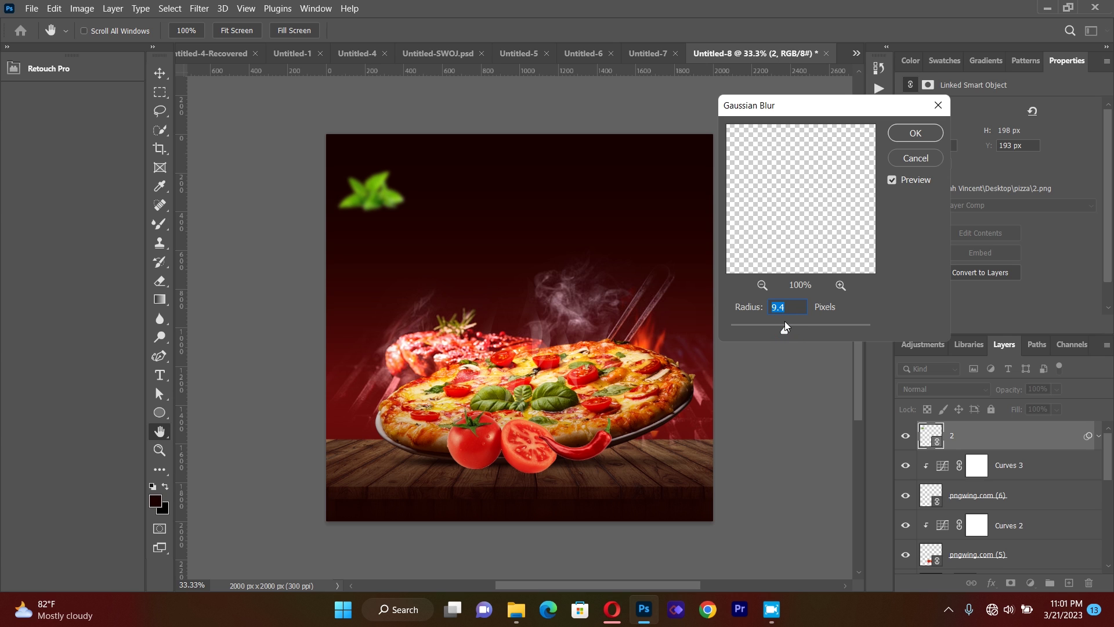
click(904, 133)
Step: Duplicate the blurred leaves, placing copies left of the pizza and at lower right
click(384, 189)
key(ctrl)
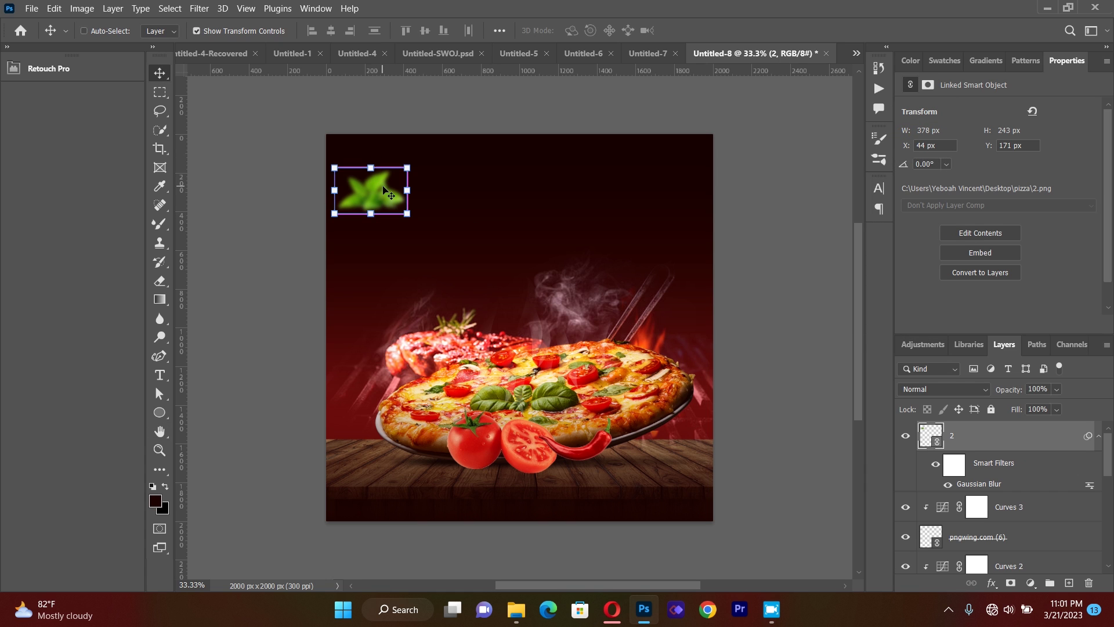
key(ctrl+j)
key(ctrl+j)
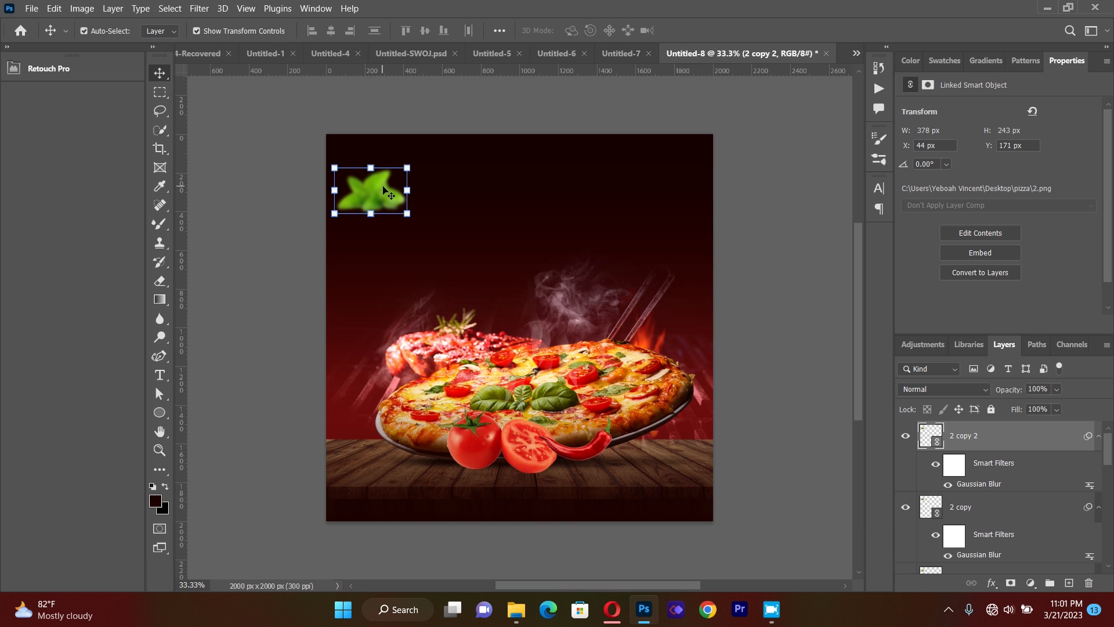
drag(383, 189, 382, 316)
drag(383, 189, 666, 439)
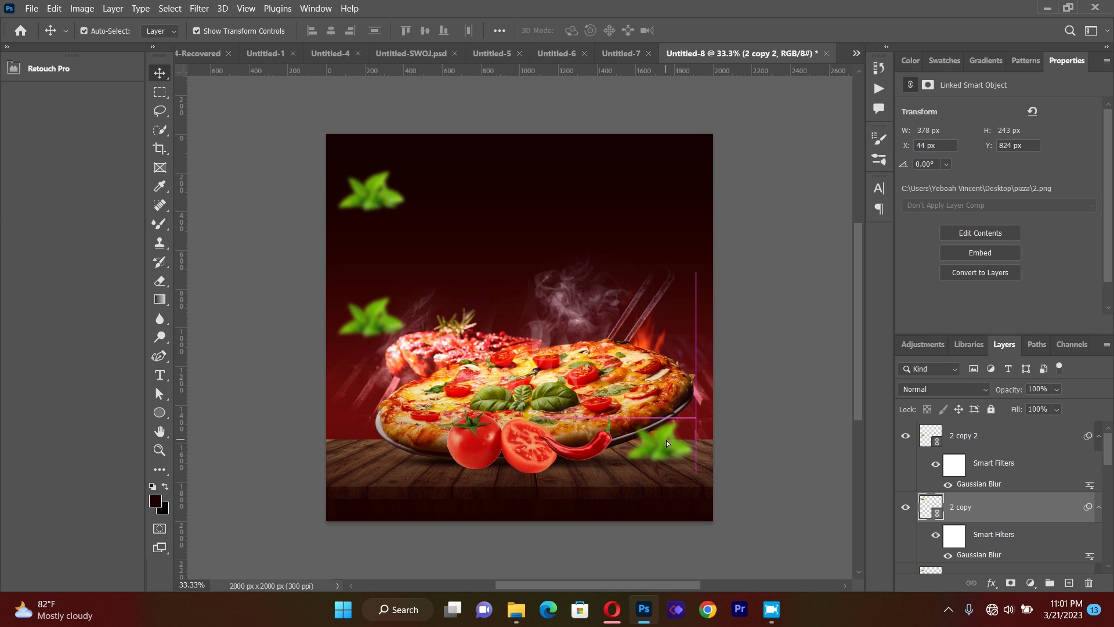
click(625, 255)
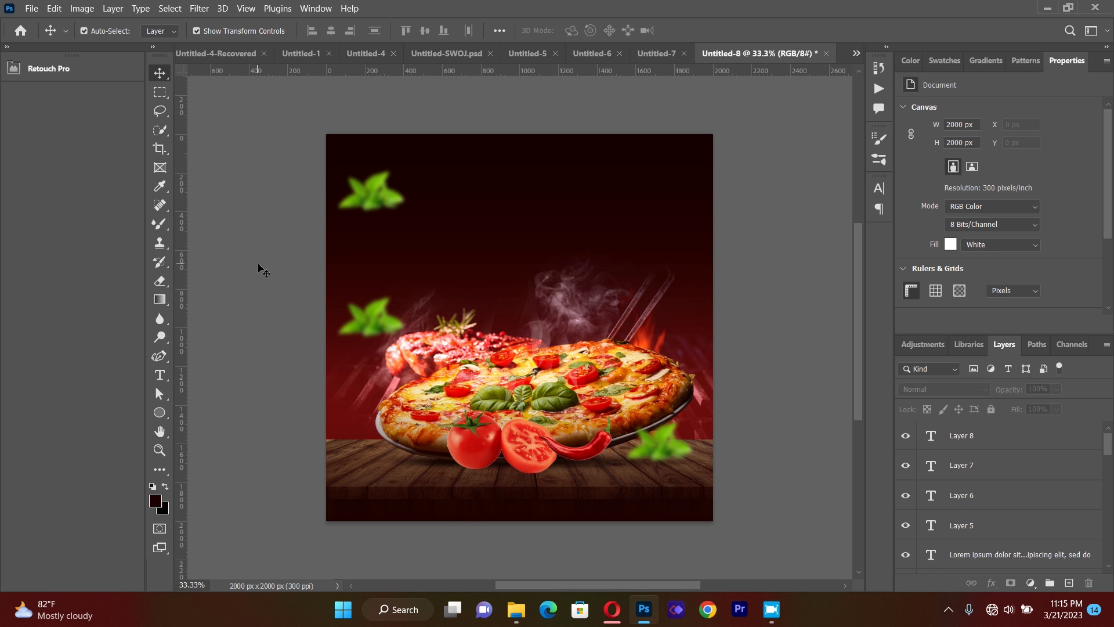
Step: Create a 'Pizza' text layer set in the Againts font
click(160, 375)
drag(347, 191, 667, 439)
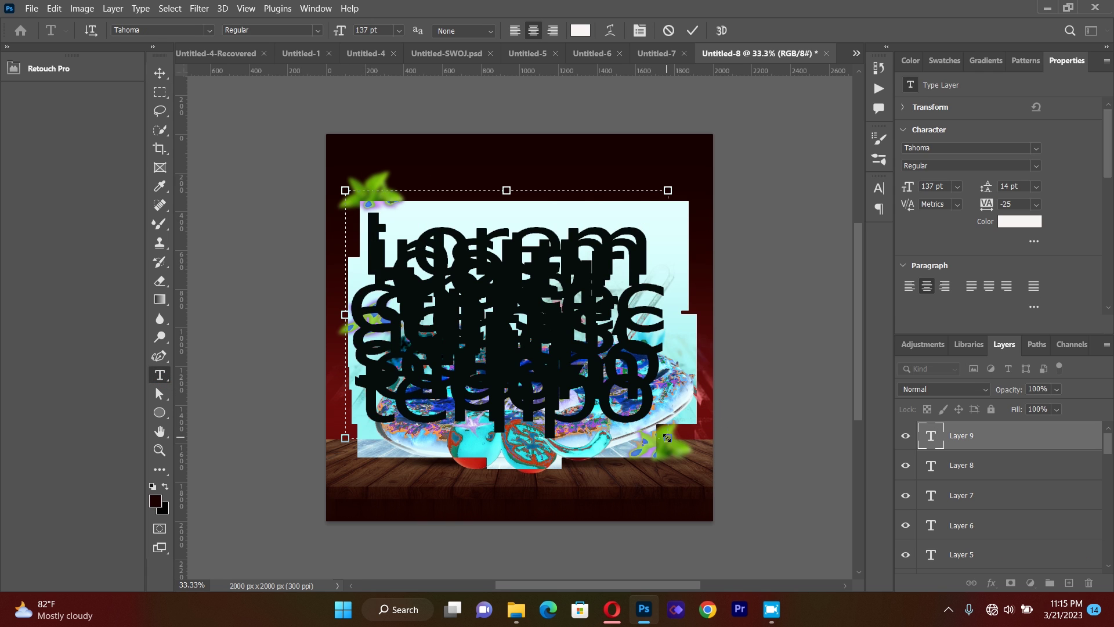
text(p)
key(BackSpace)
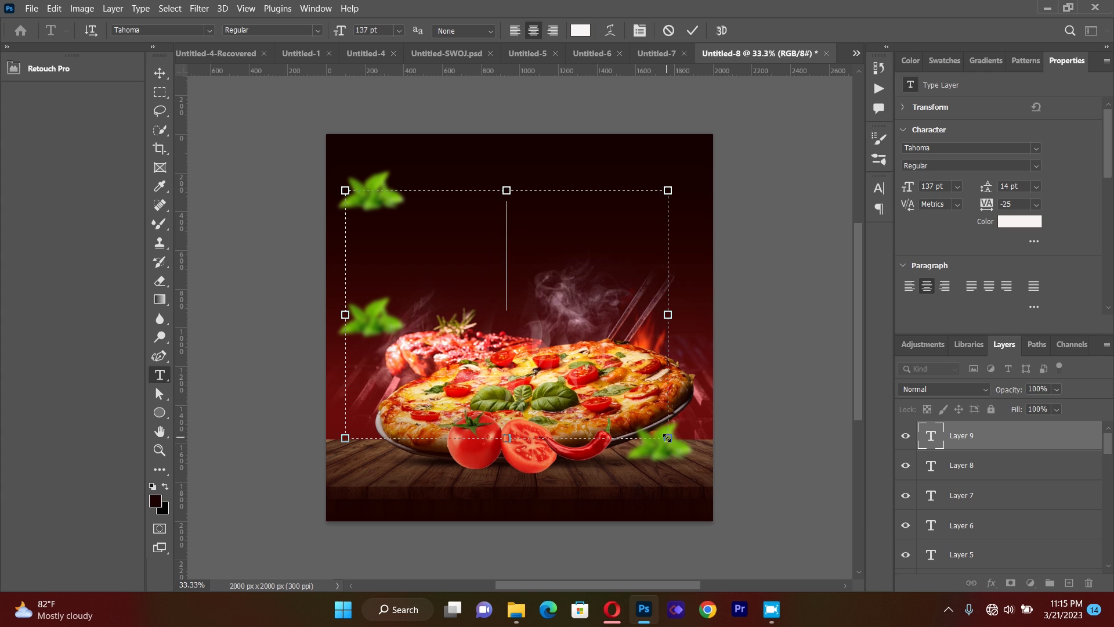
text(P)
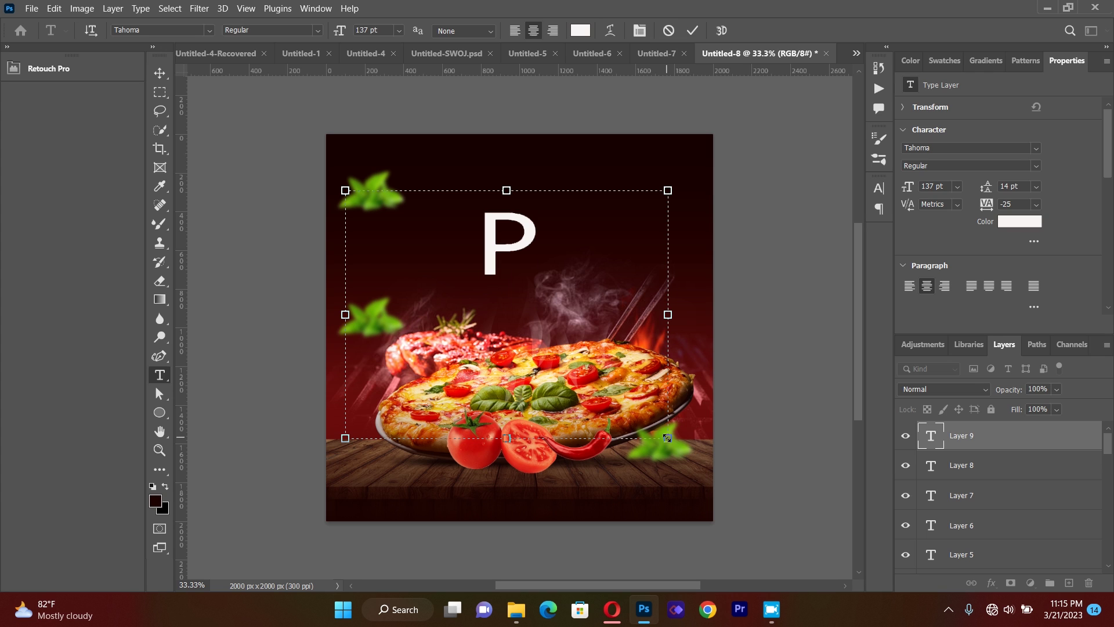
text(izz)
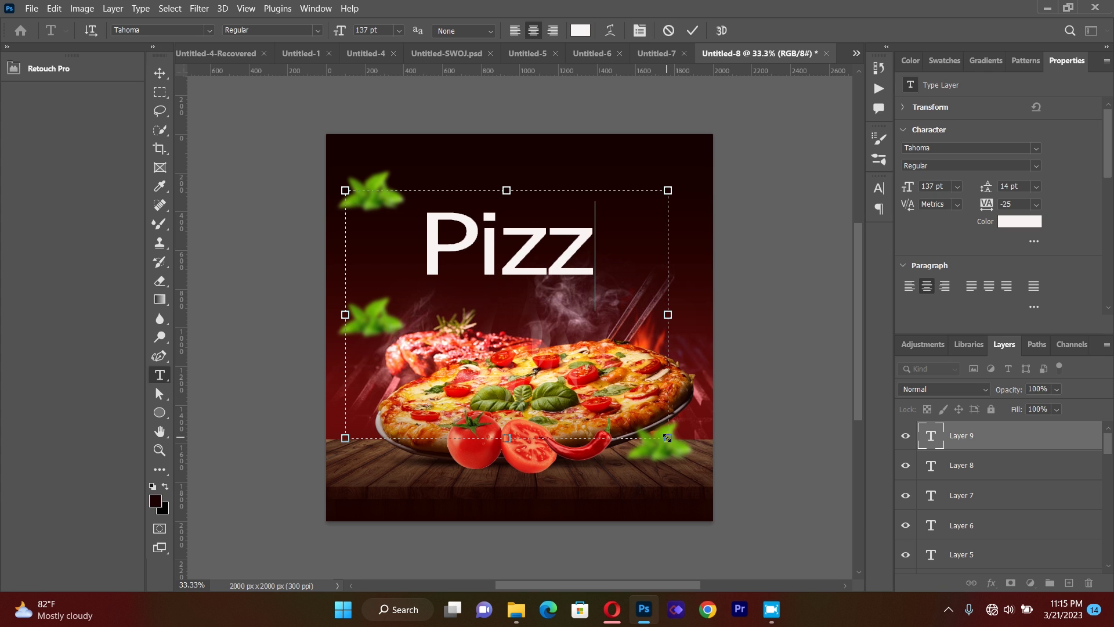
text(a)
key(ctrl+a)
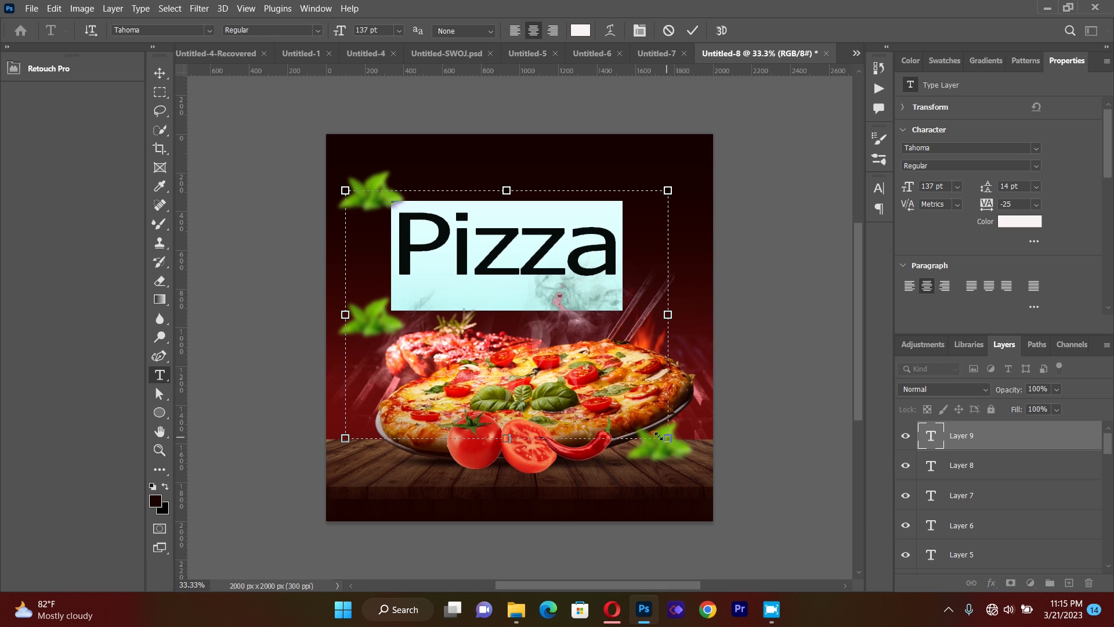
click(210, 30)
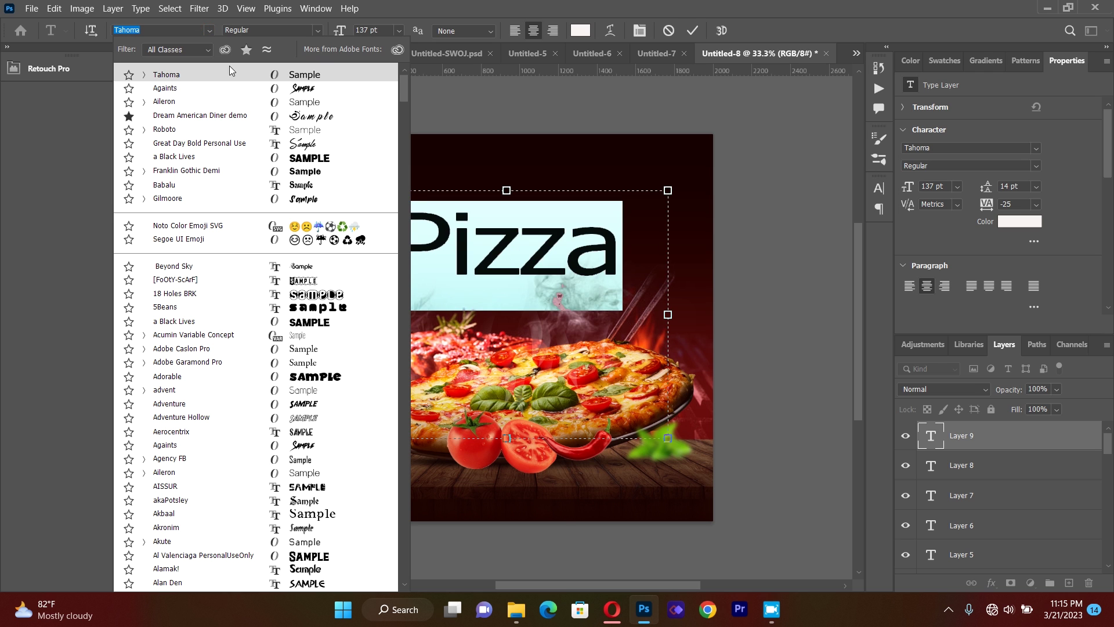
click(220, 88)
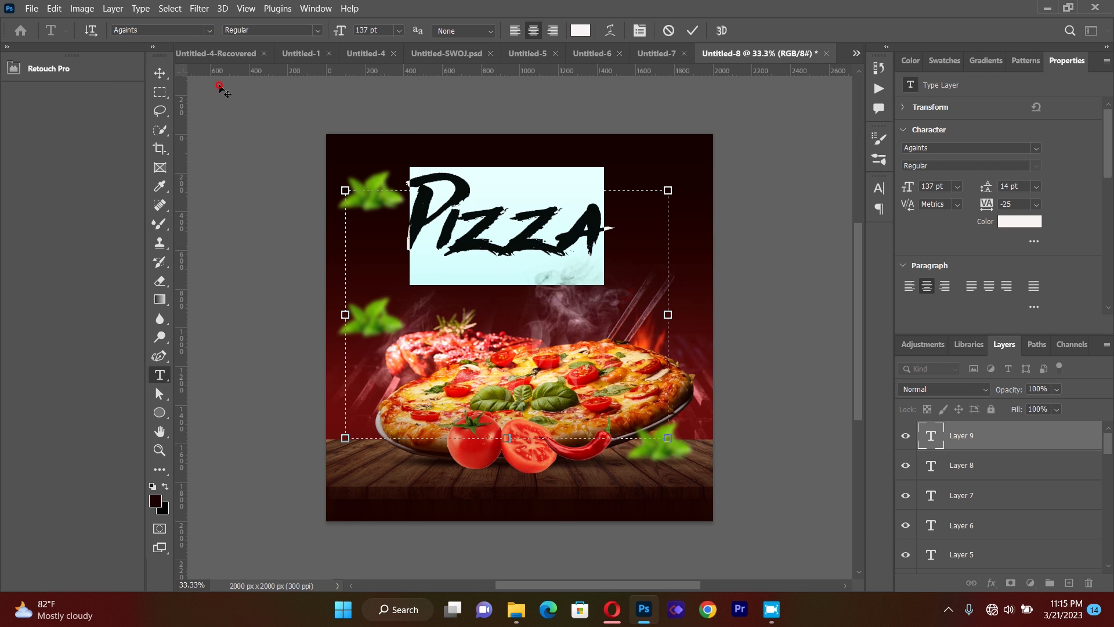
click(639, 30)
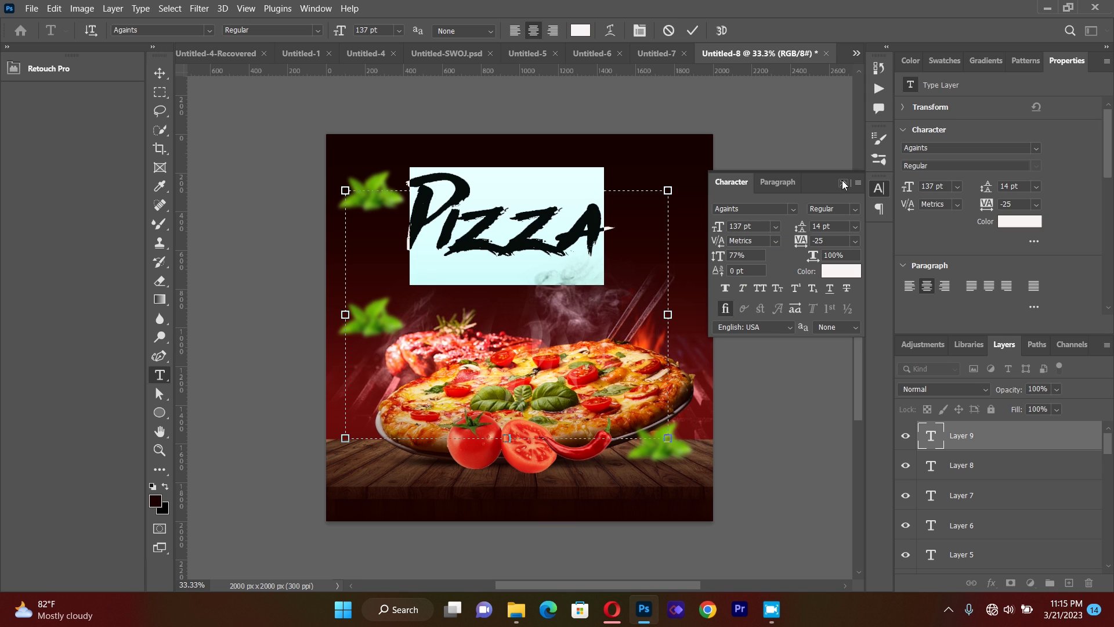
click(843, 183)
click(166, 72)
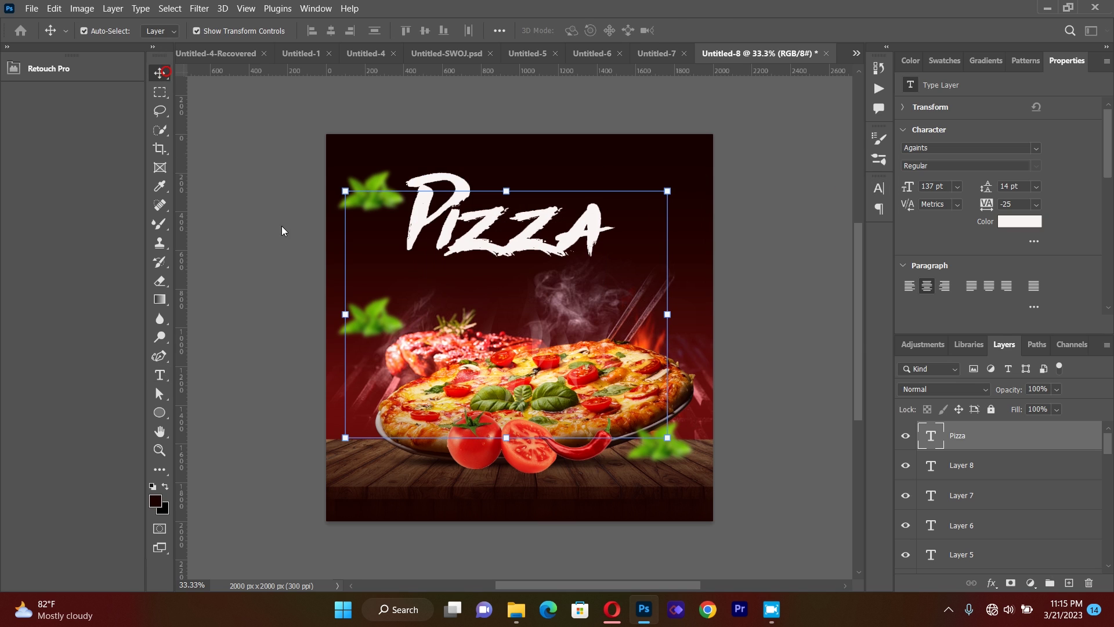
Step: Move the Pizza title down and tilt it about -10.5° above the pizza
key(ctrl+t)
drag(532, 268, 532, 278)
drag(697, 214, 671, 186)
drag(556, 307, 561, 280)
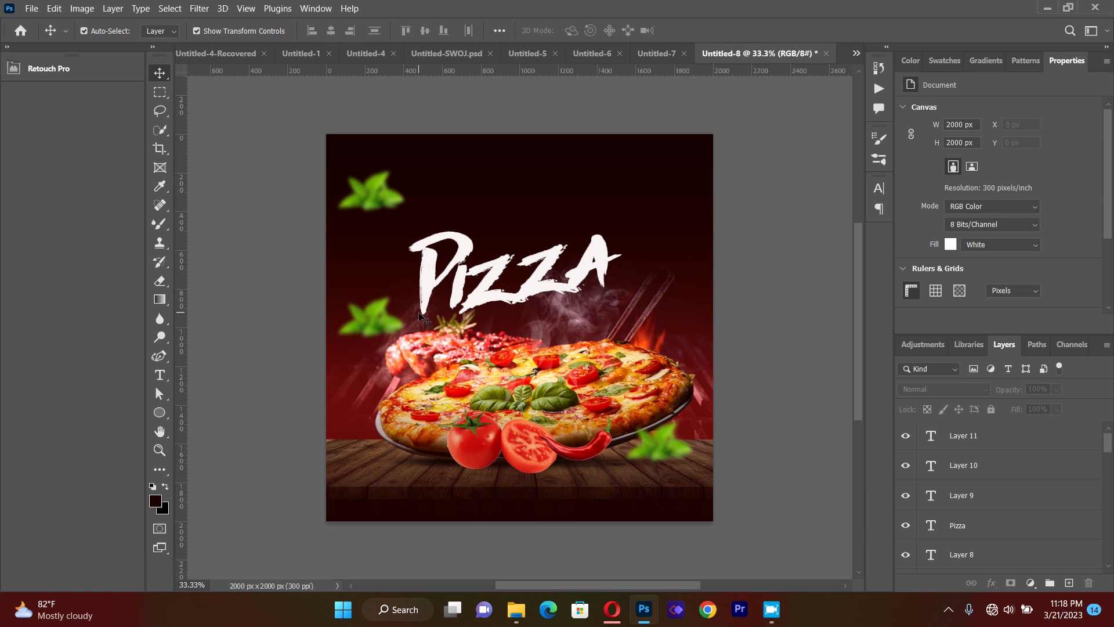
Step: Add the new DELICIOUS text line above the Pizza title at 28 pt
click(159, 375)
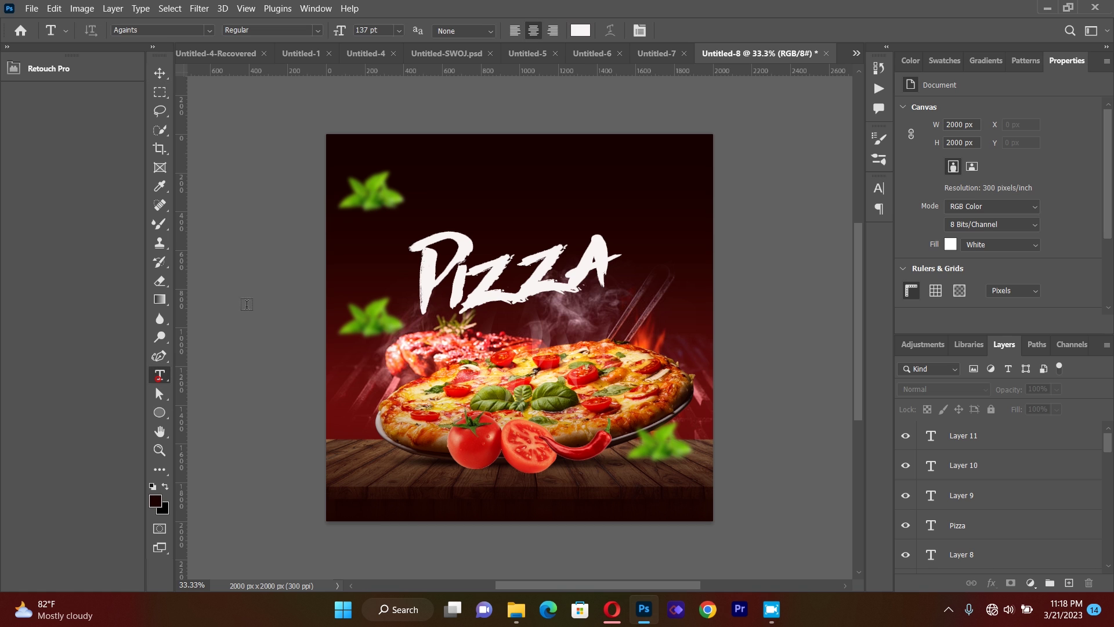
drag(374, 191, 606, 351)
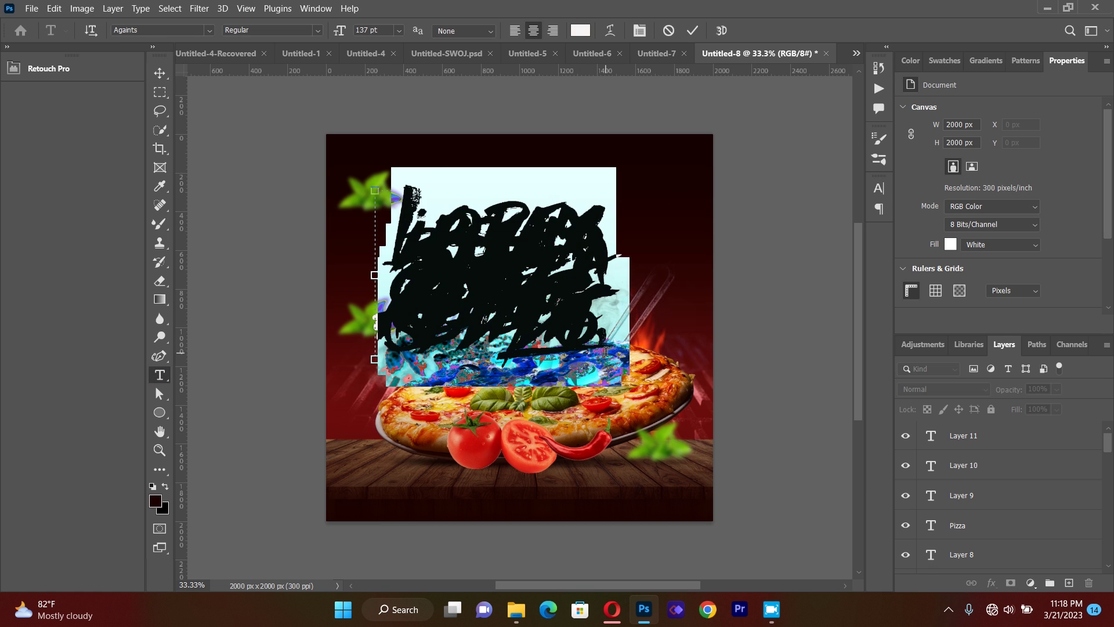
key(BackSpace)
text(Bella)
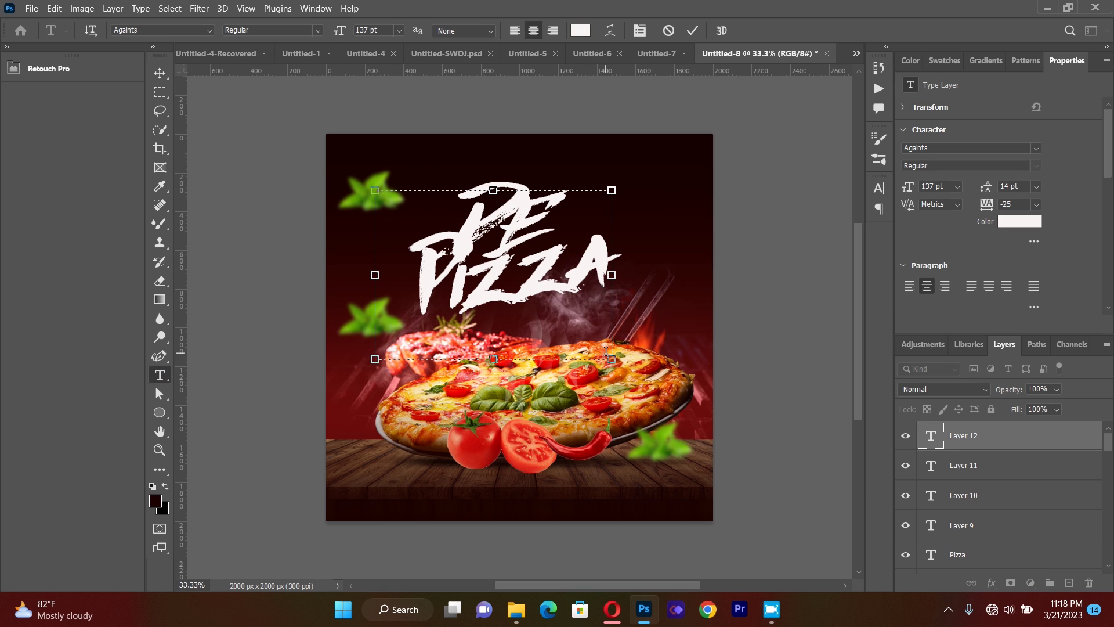
text(cio)
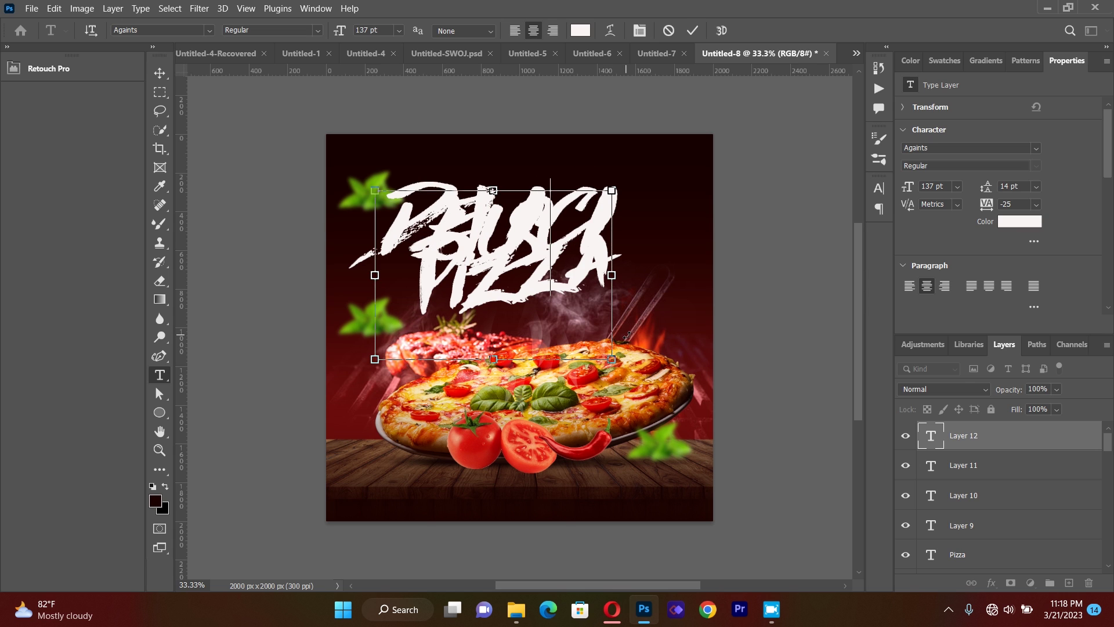
key(ctrl+a)
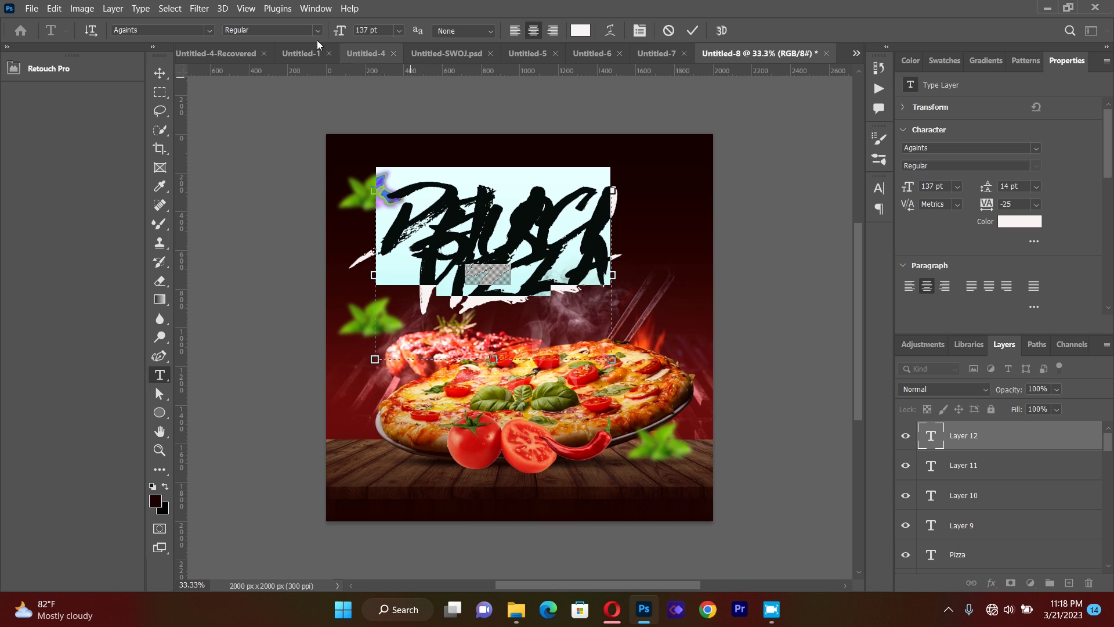
click(397, 31)
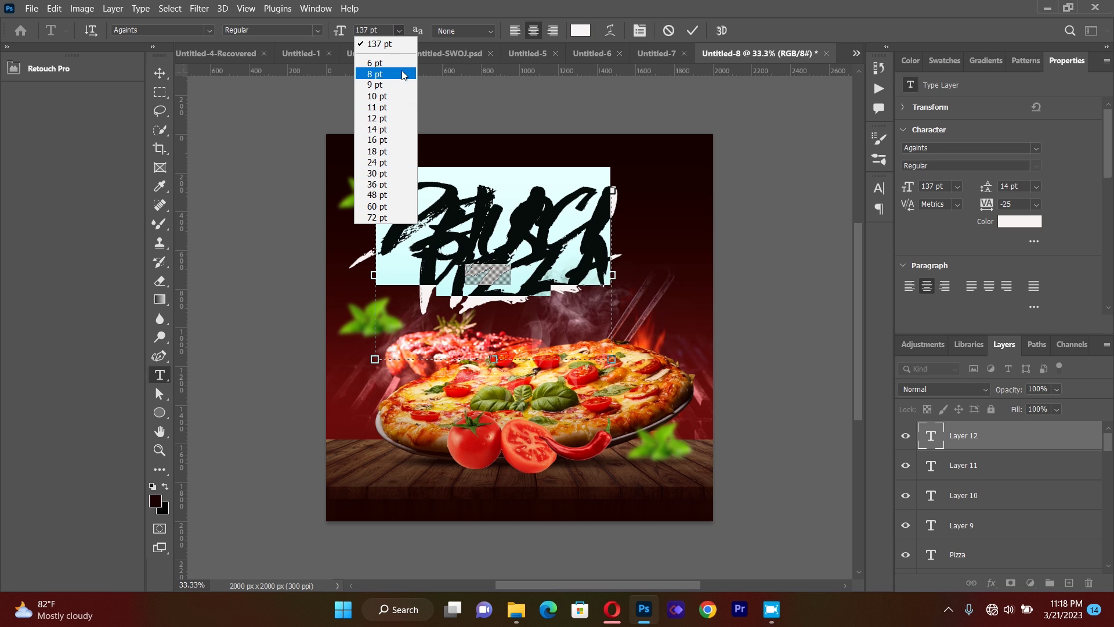
click(369, 30)
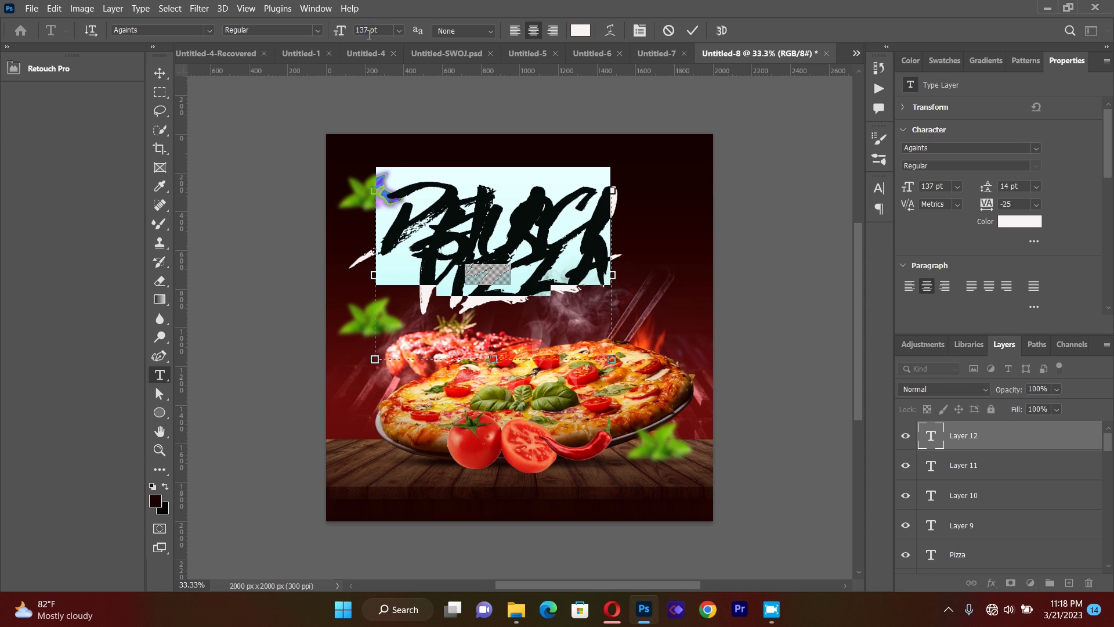
key(BackSpace)
key(BackSpace)
click(168, 77)
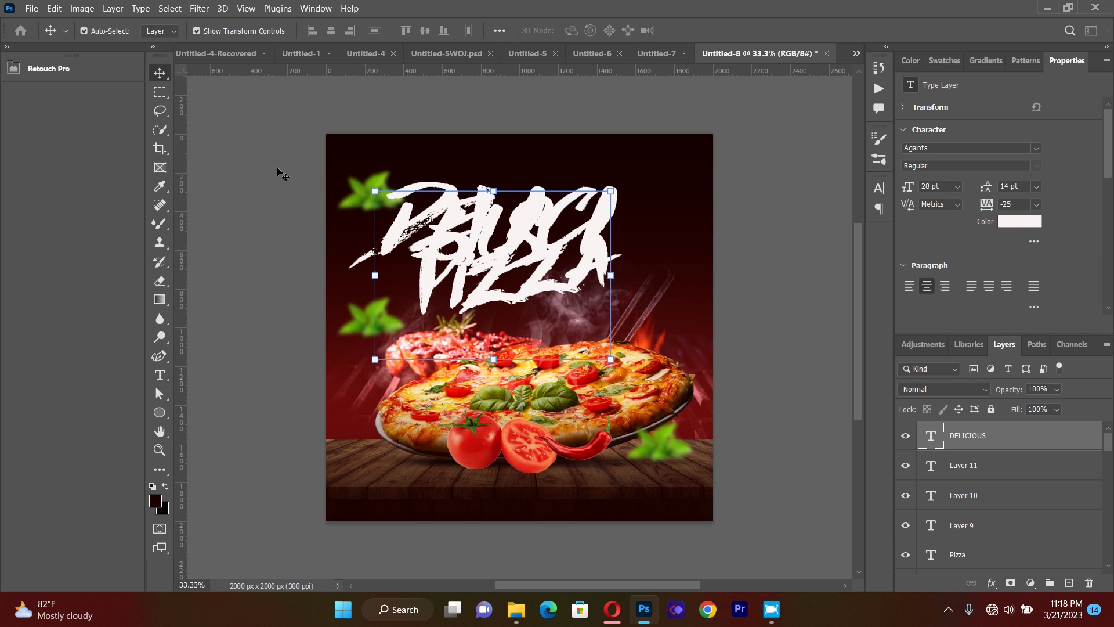
Step: Set DELICIOUS in Tahoma with letter spacing (tracking) of 0
click(160, 375)
drag(457, 194, 530, 197)
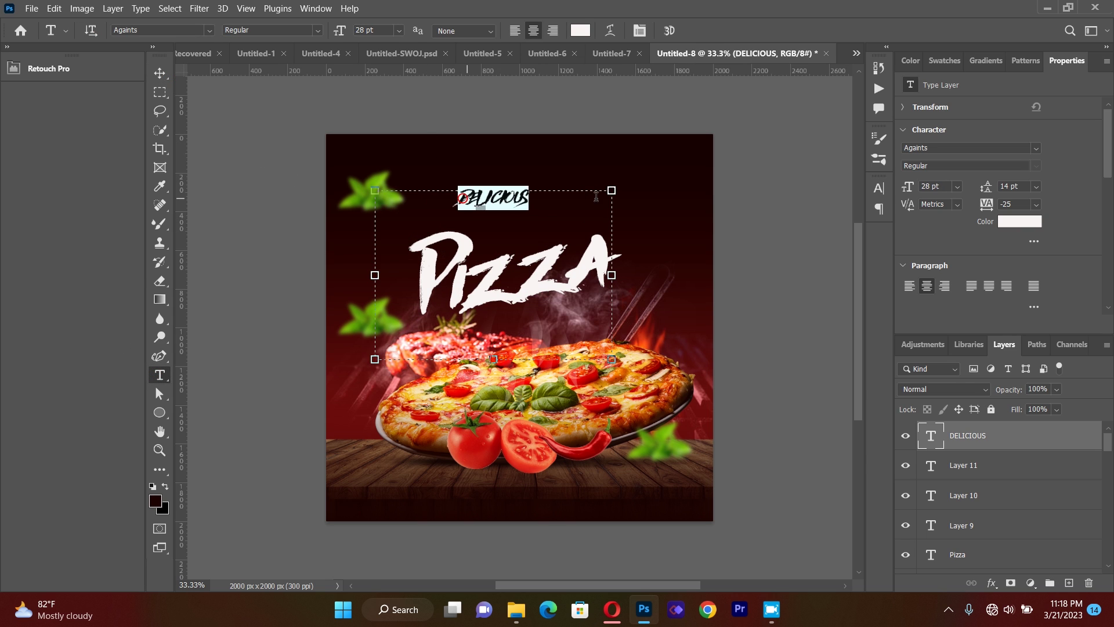
click(209, 30)
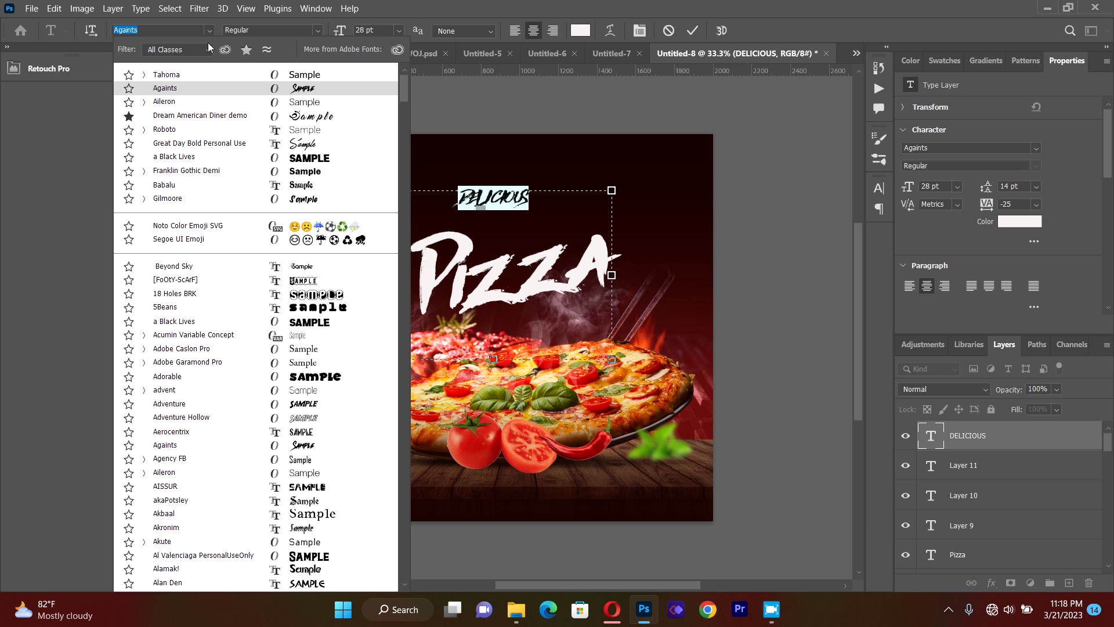
click(207, 75)
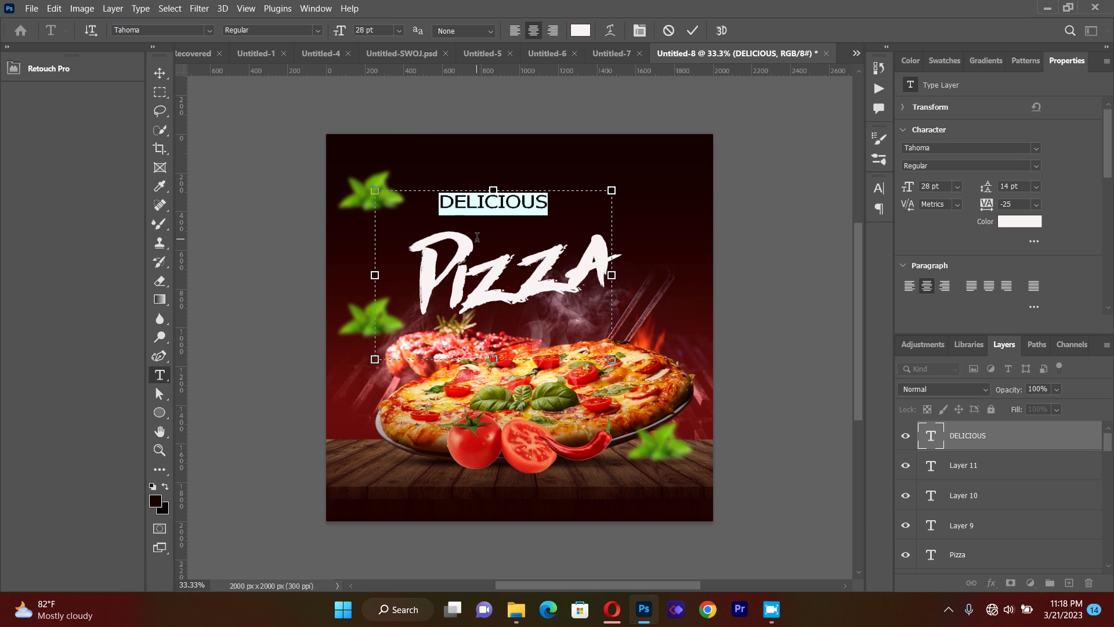
click(640, 32)
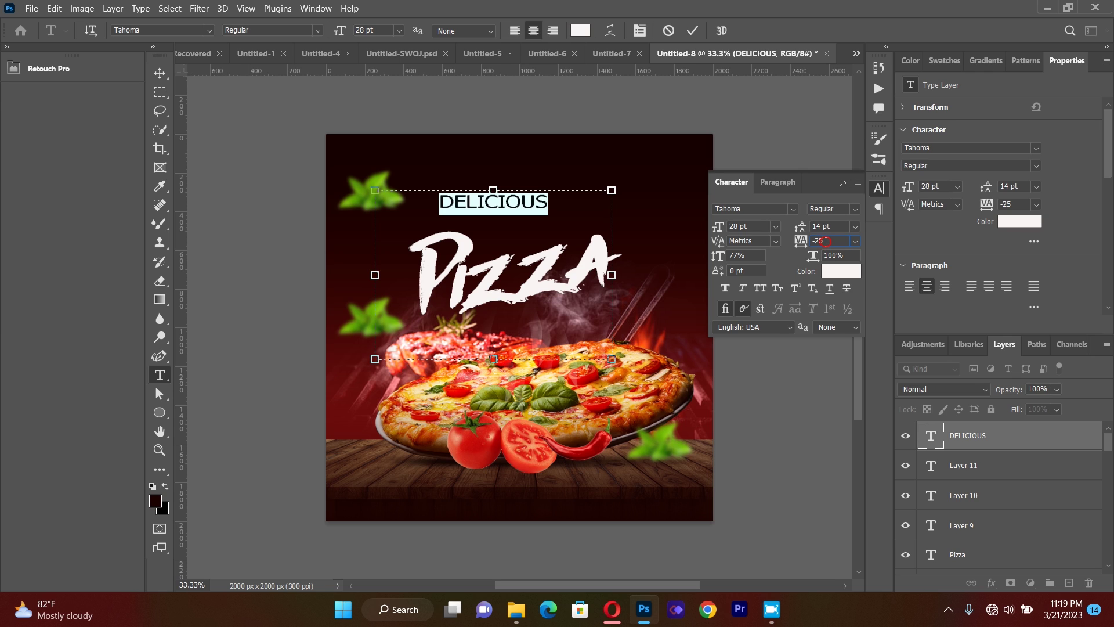
key(BackSpace)
key(BackSpace)
text(0)
key(Return)
click(767, 113)
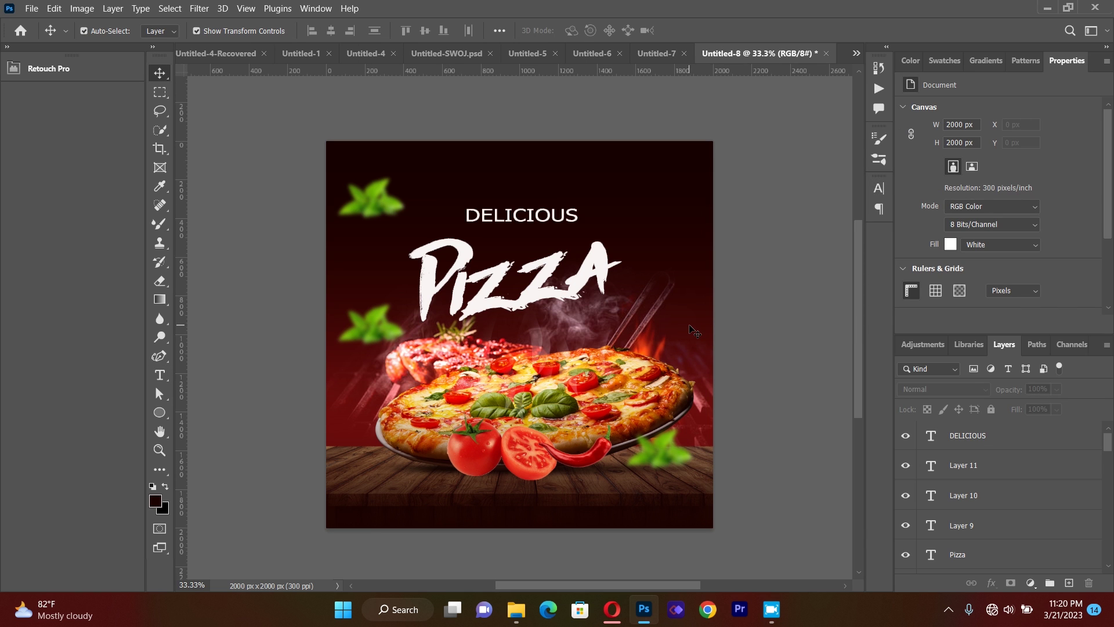
Step: Add a radial Gradient Overlay style to DELICIOUS and set its yellow start stop
right_click(975, 445)
click(813, 20)
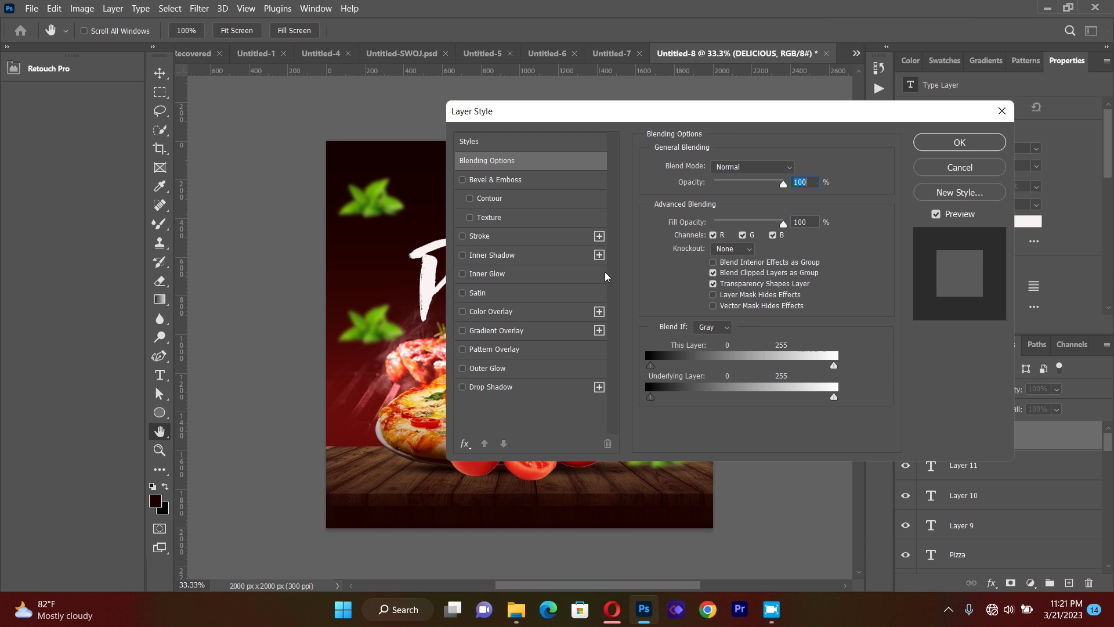
click(555, 331)
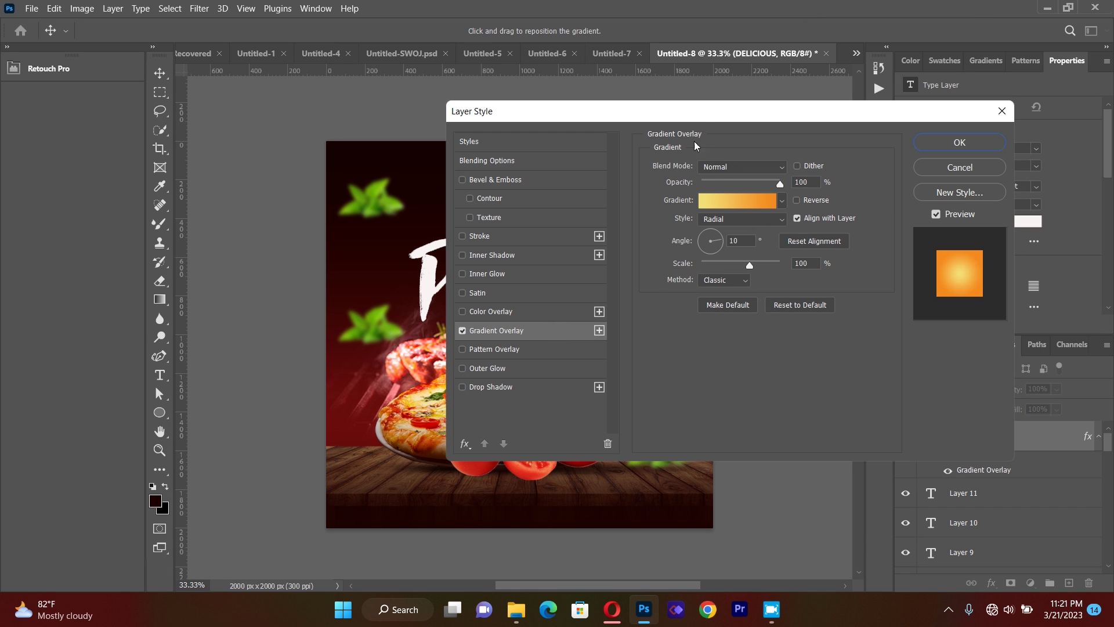
drag(711, 109, 907, 97)
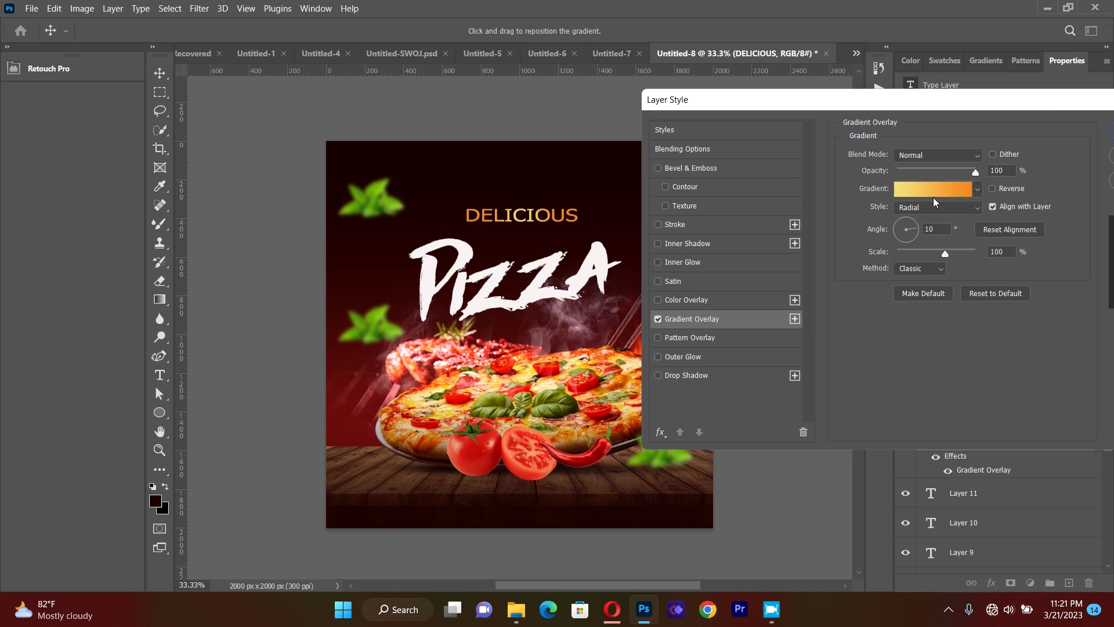
click(924, 192)
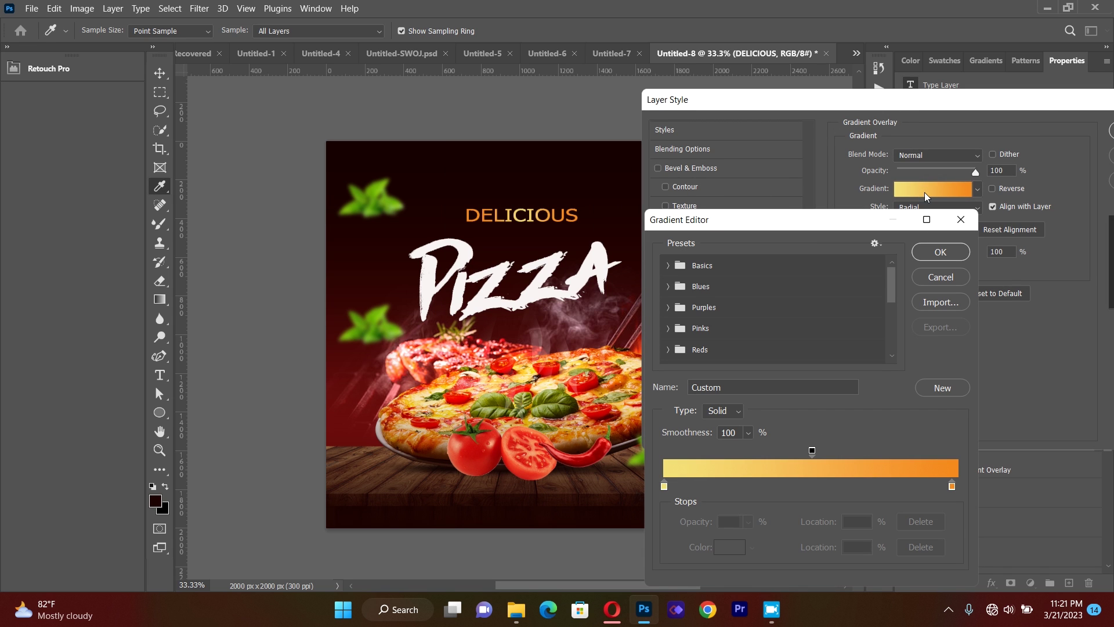
click(664, 485)
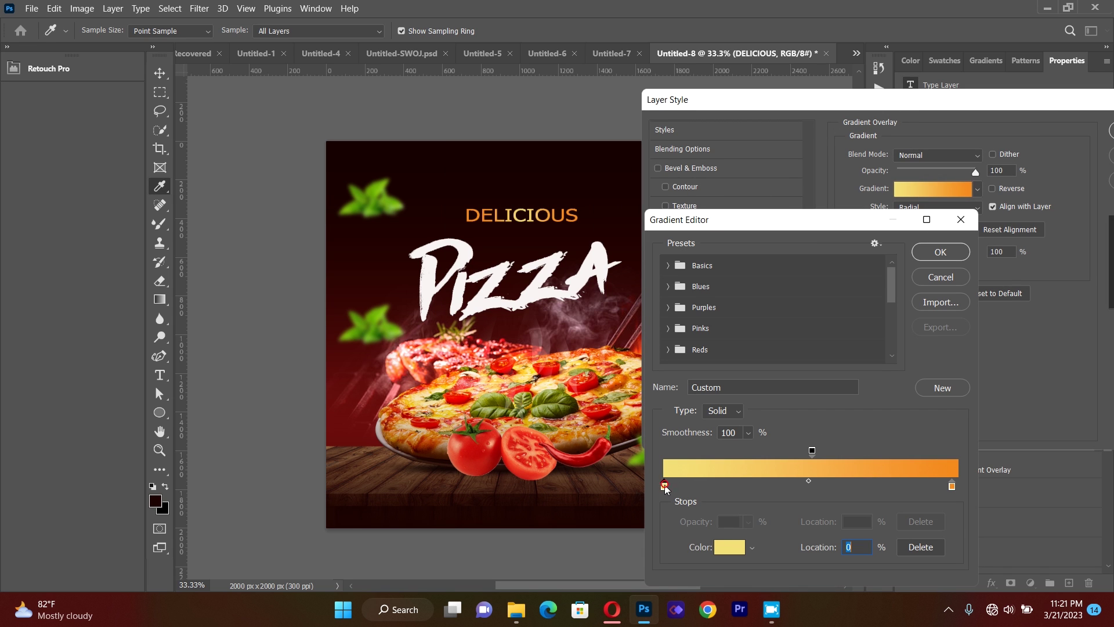
click(725, 547)
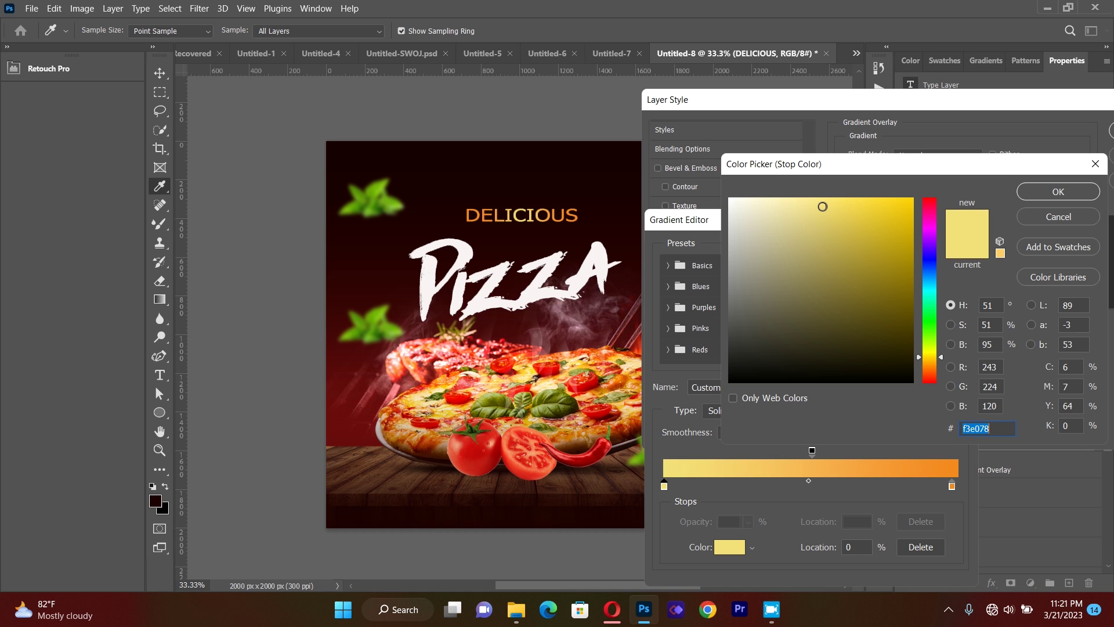
click(1036, 193)
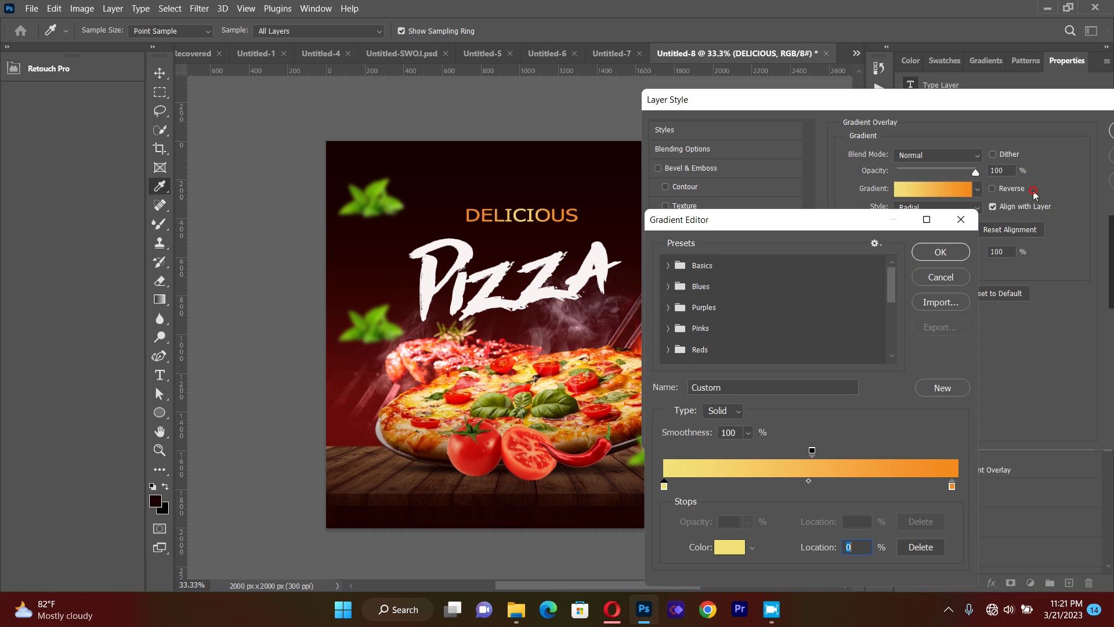
click(940, 250)
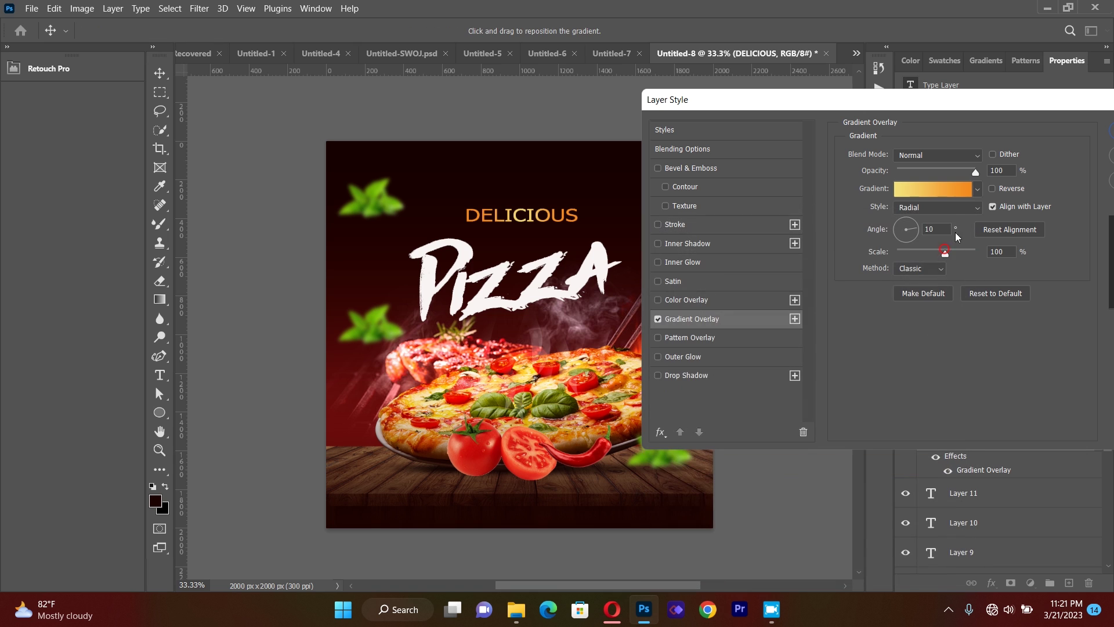
Step: Set the gradient's orange end stop and apply the yellow-to-orange overlay
click(953, 191)
click(952, 486)
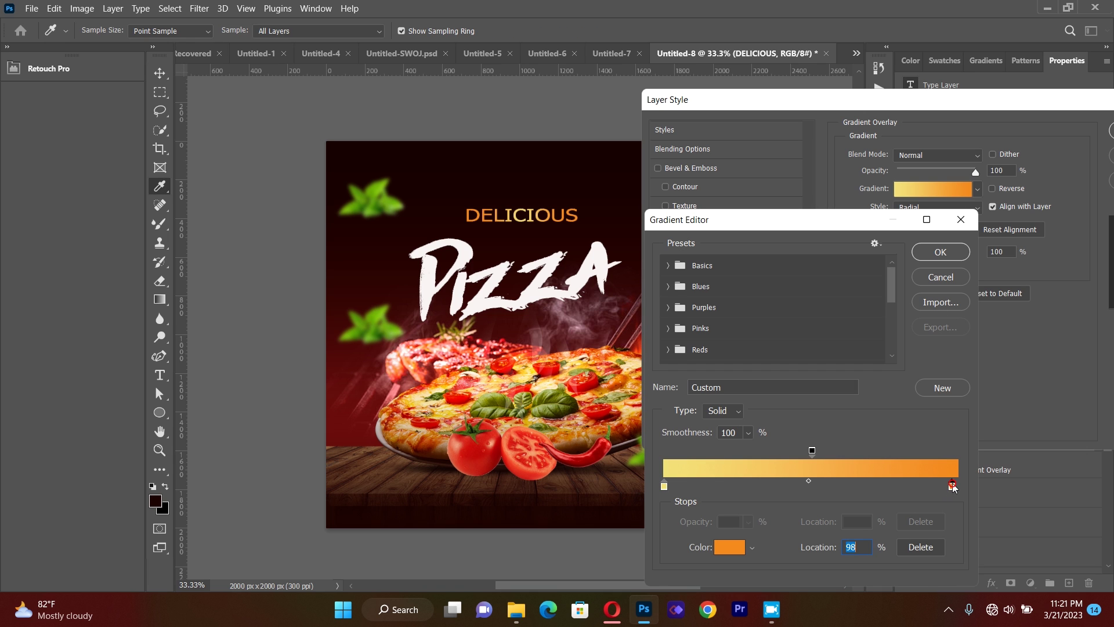
click(752, 548)
click(738, 548)
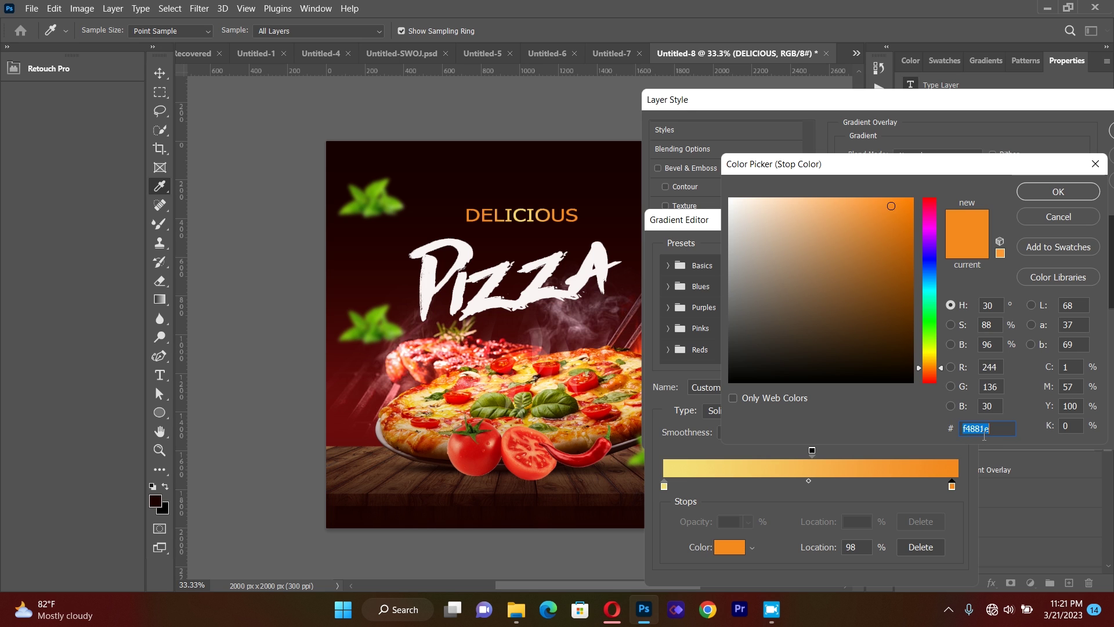
click(1049, 194)
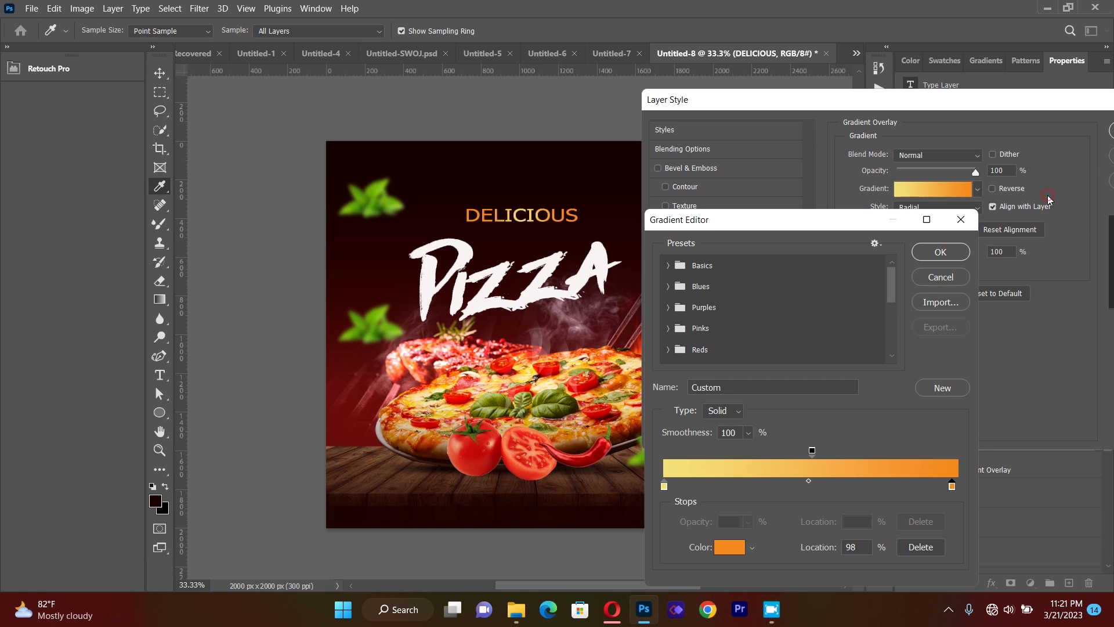
click(941, 252)
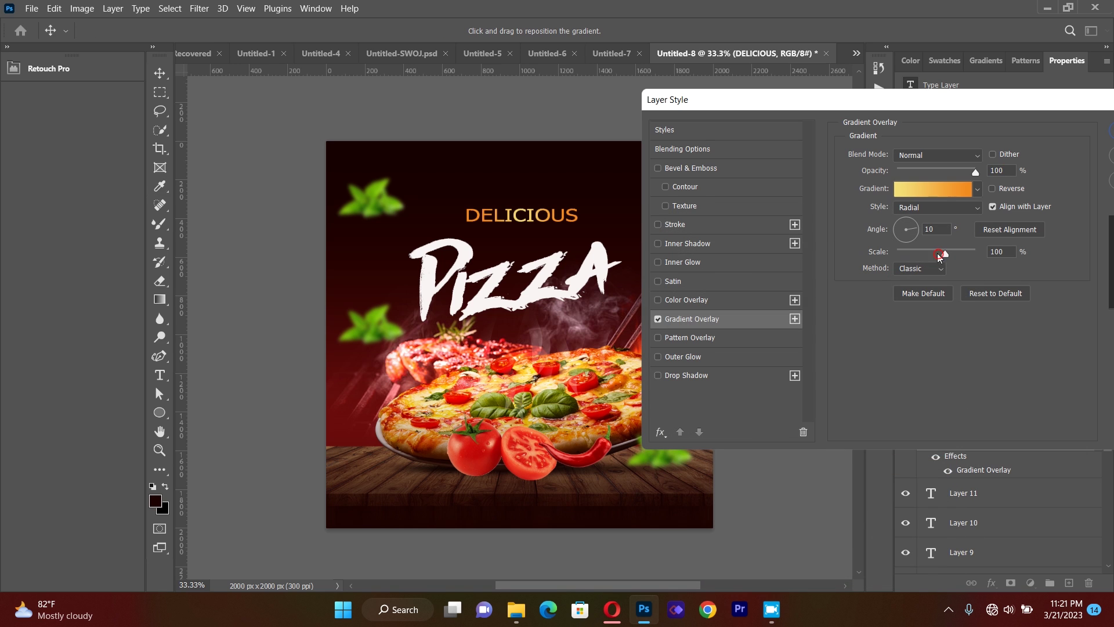
drag(968, 97, 840, 113)
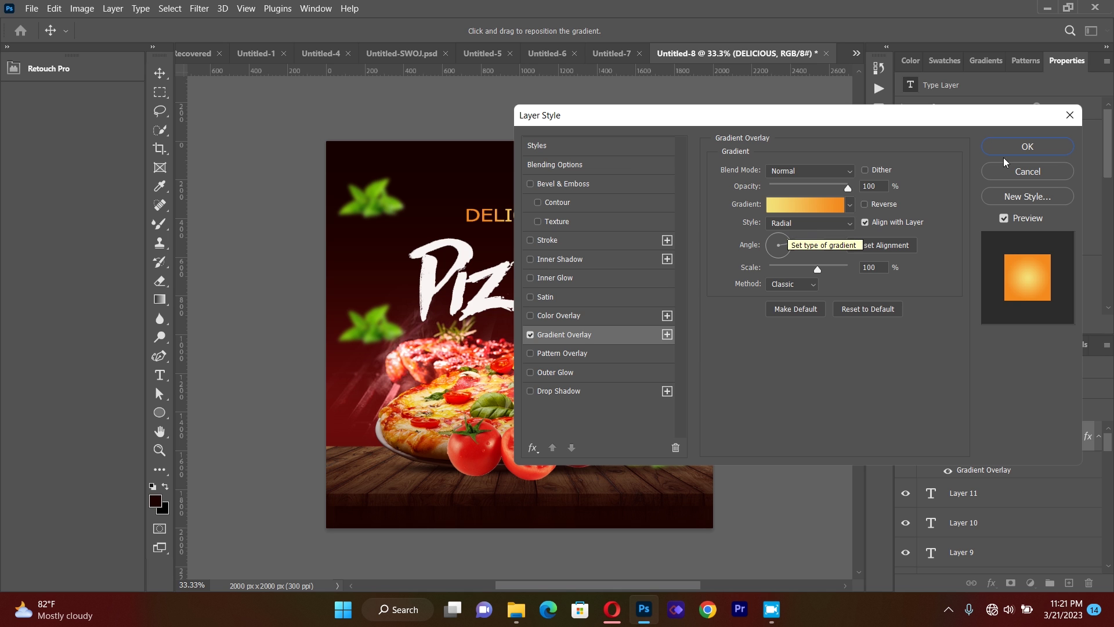
click(1022, 147)
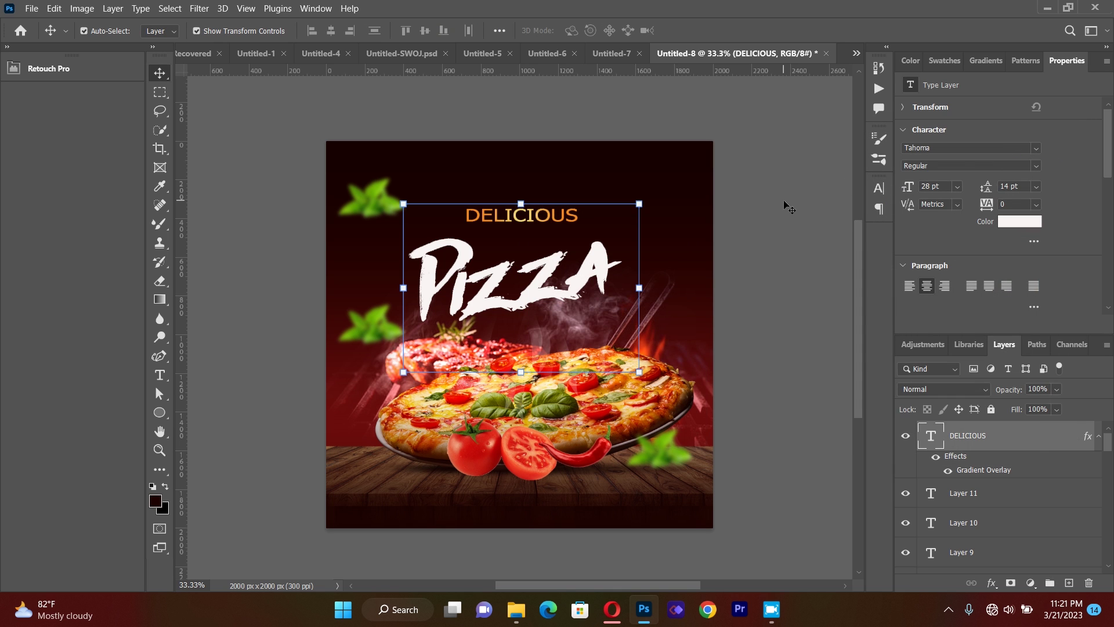
Step: Lower DELICIOUS and rotate it about -10.45° along the Pizza title's upper edge
click(783, 207)
drag(559, 214, 568, 241)
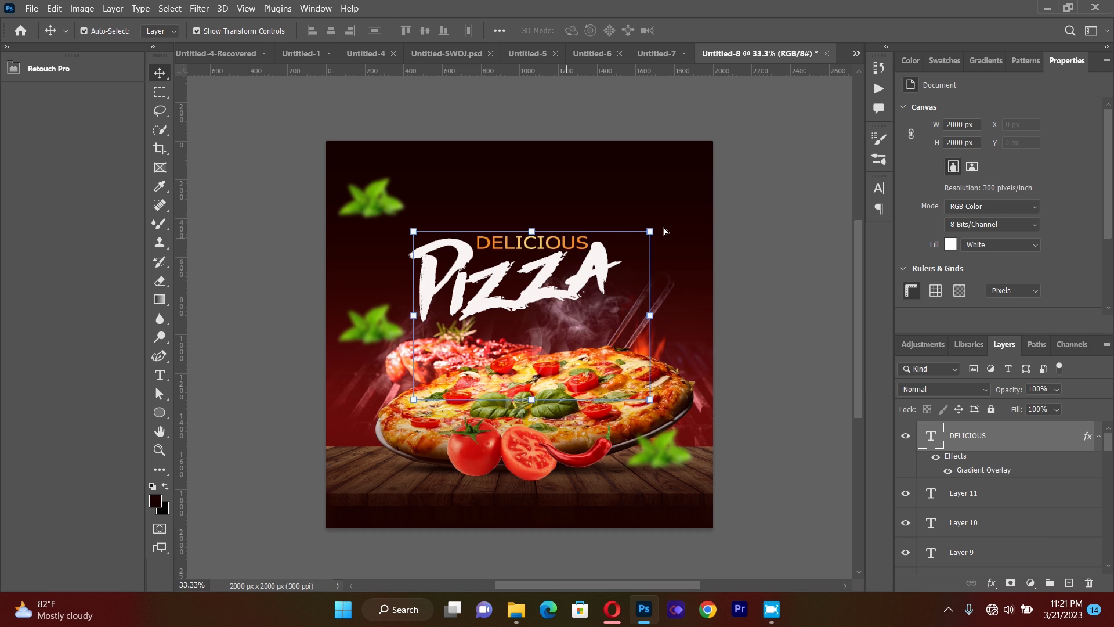
click(658, 217)
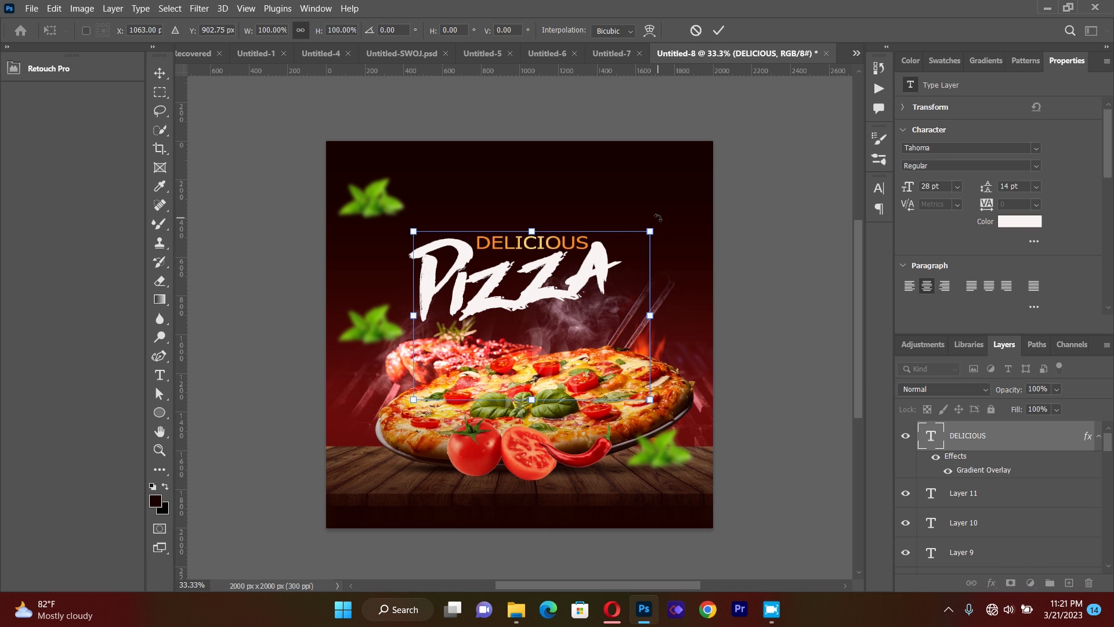
drag(662, 224, 602, 198)
drag(561, 239, 573, 236)
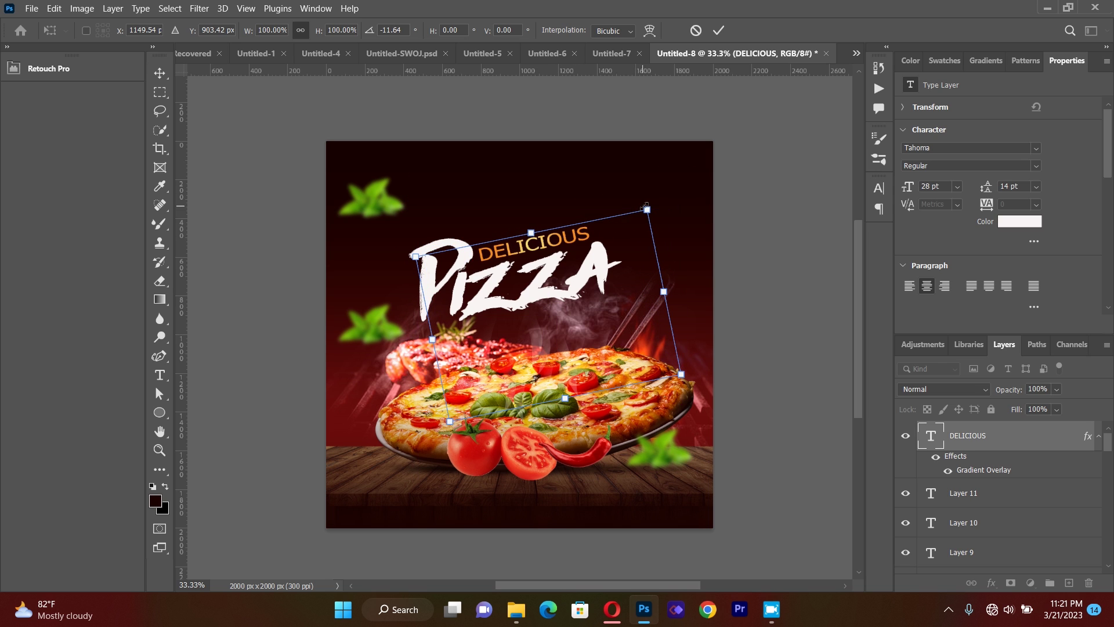
drag(659, 201, 663, 201)
key(Down)
key(Down)
key(Down)
key(Down)
key(Down)
key(Down)
key(Down)
key(Down)
key(Down)
key(Down)
key(Down)
key(Down)
key(Left)
key(Left)
key(Left)
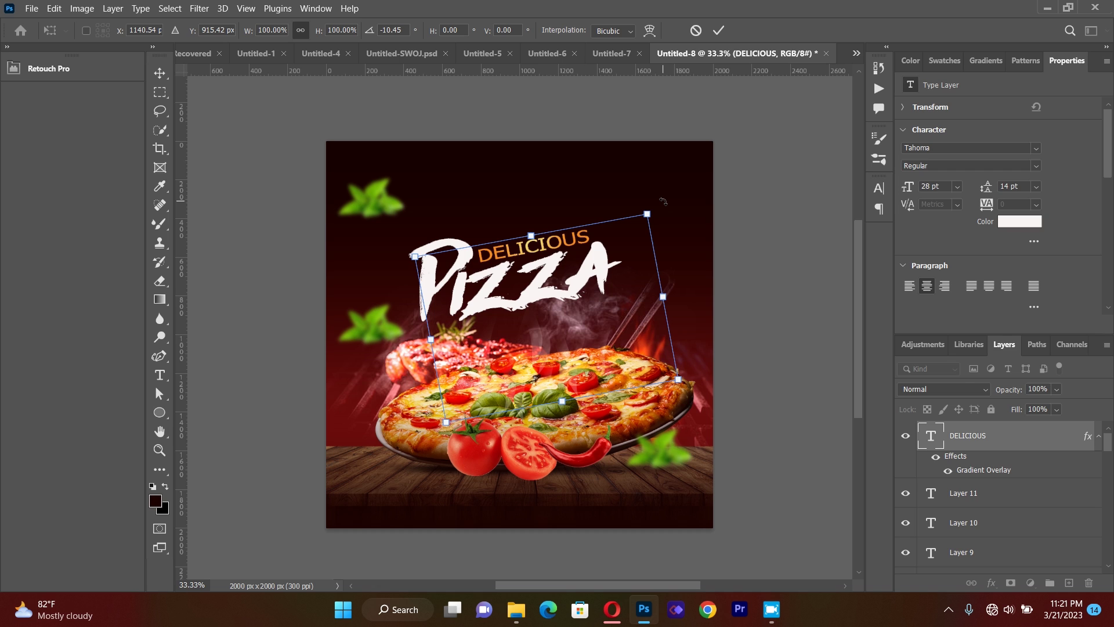
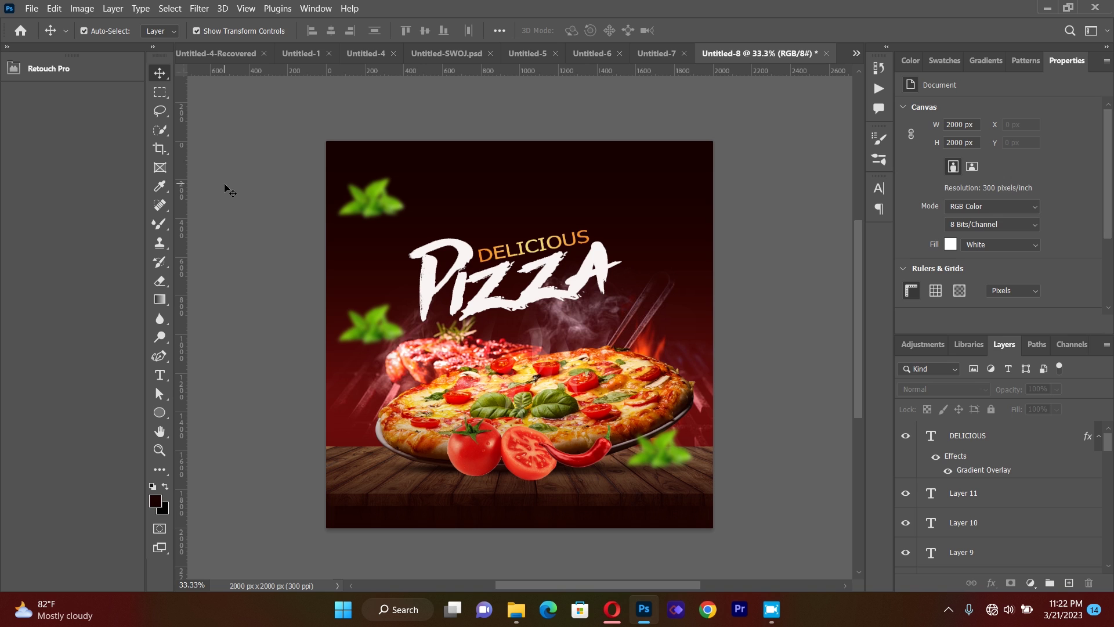
Step: Draw a rounded rectangle near the poster's bottom right with the Custom Shape Tool
click(162, 413)
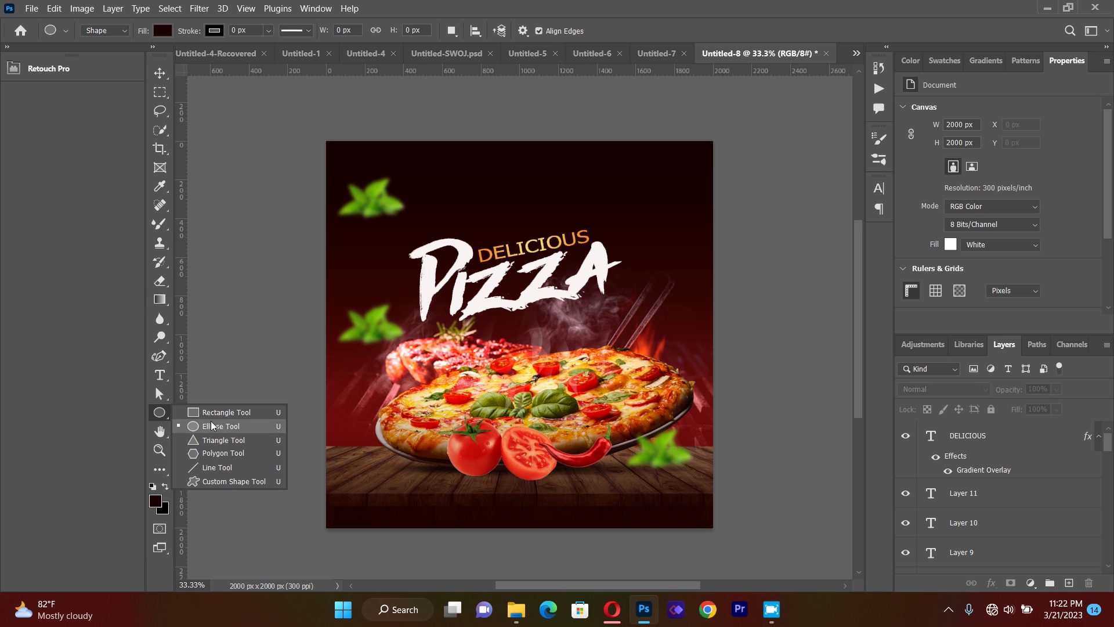
click(213, 480)
click(218, 481)
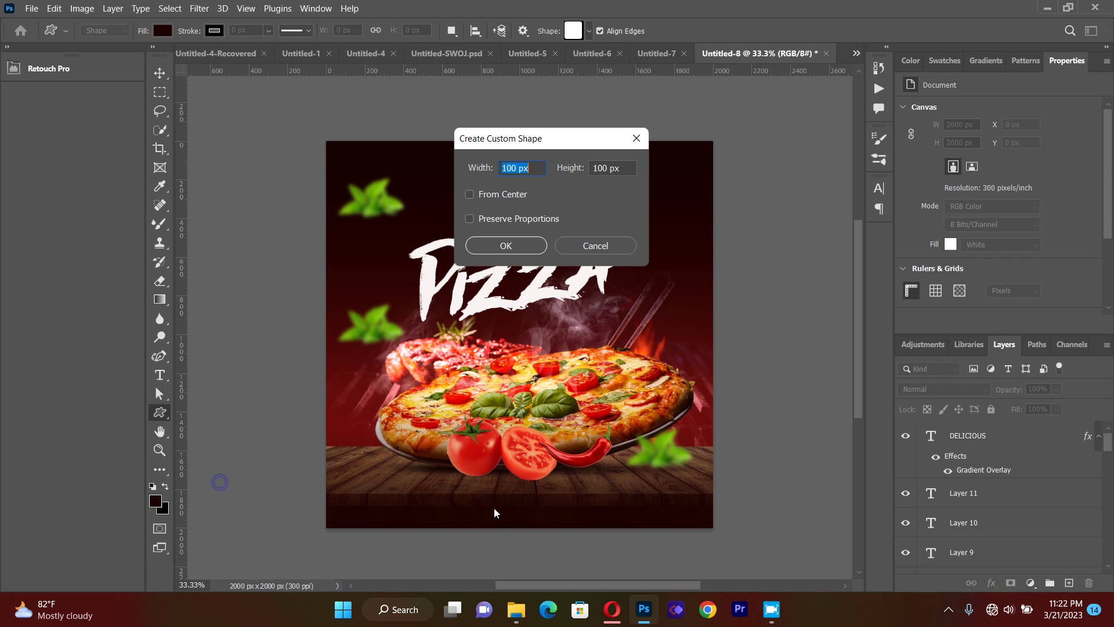
click(585, 242)
drag(583, 484, 676, 513)
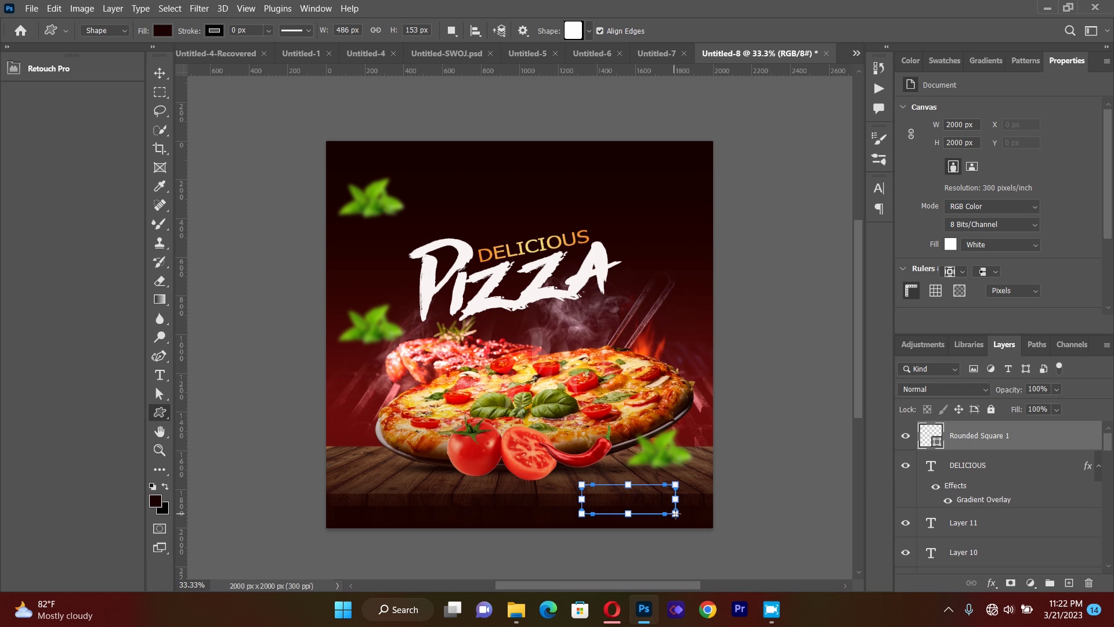
Step: Set the rounded rectangle's fill to pale yellow #e7db98
double_click(932, 436)
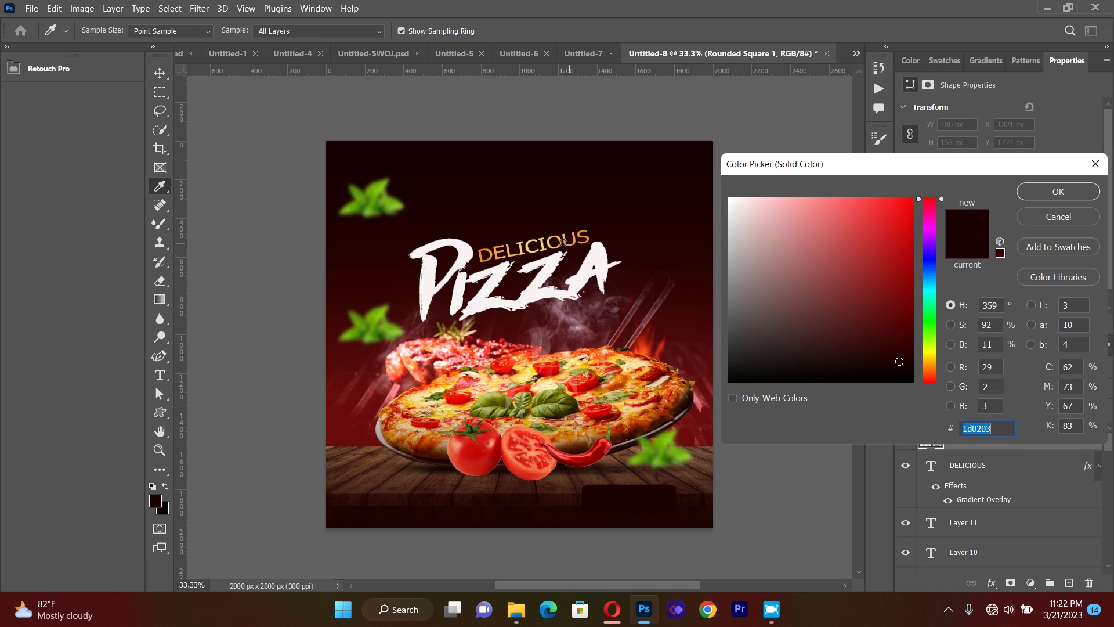
click(930, 357)
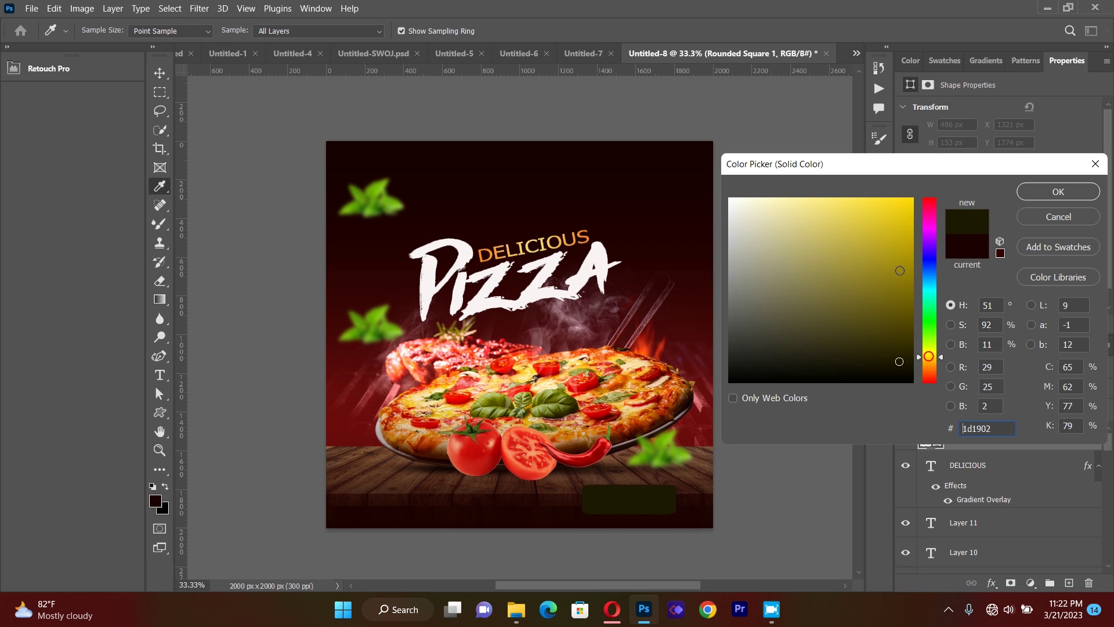
click(896, 226)
click(814, 216)
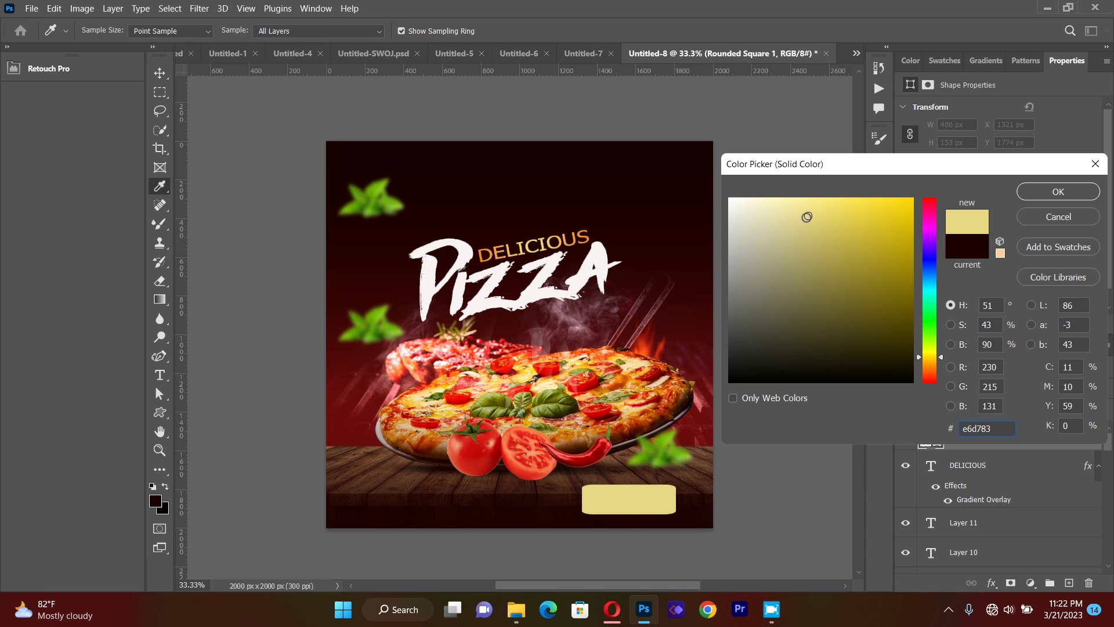
click(784, 214)
click(793, 215)
click(1050, 194)
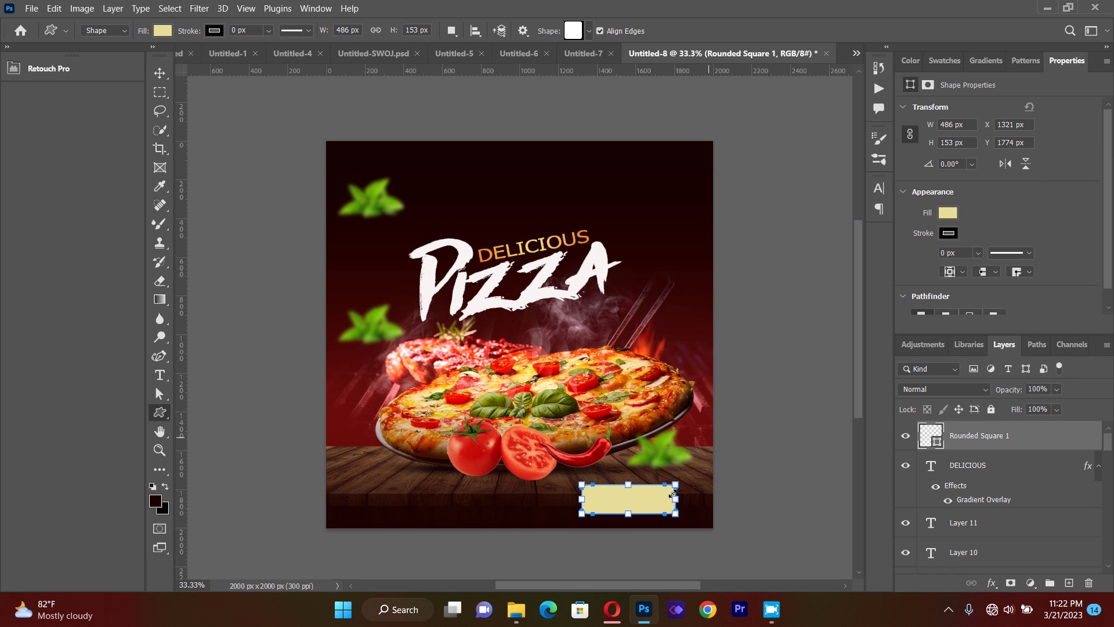
Step: Nudge the yellow button into place and start a new text box at the poster top
key(v)
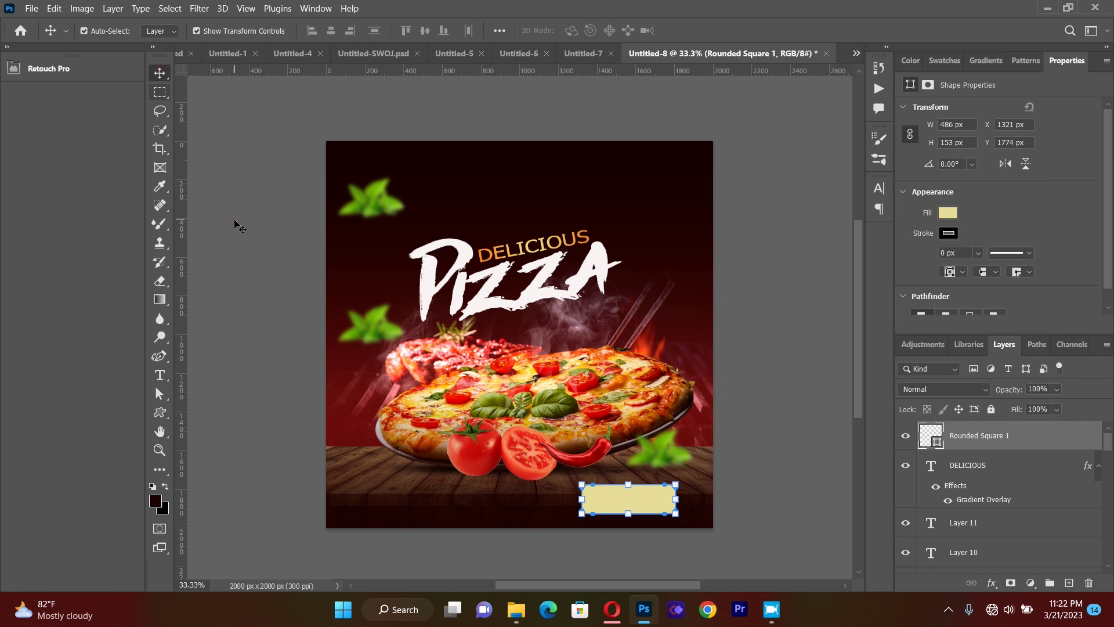
click(235, 222)
drag(666, 509, 654, 504)
key(Down)
key(Down)
key(Down)
key(Down)
key(Down)
key(Down)
key(Down)
key(Down)
key(Left)
key(Left)
key(Left)
key(Left)
key(Left)
key(Left)
key(Left)
key(Left)
key(Up)
key(Up)
key(Up)
key(Left)
key(Left)
key(Left)
key(Left)
key(Left)
key(Left)
key(Left)
key(Left)
key(Left)
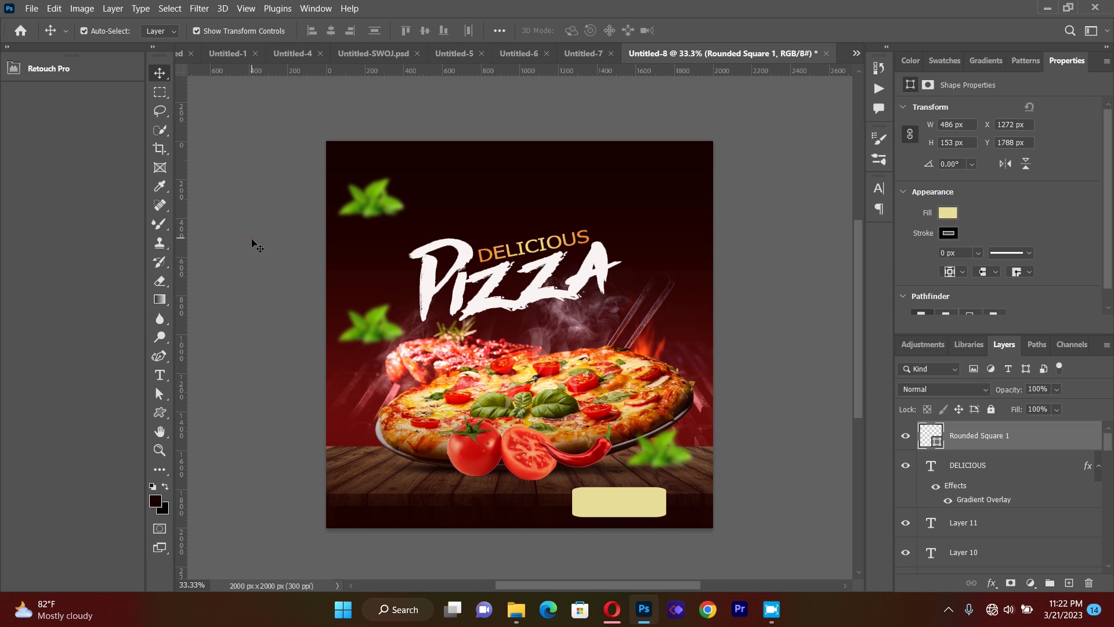
click(254, 243)
click(159, 375)
drag(416, 142, 642, 279)
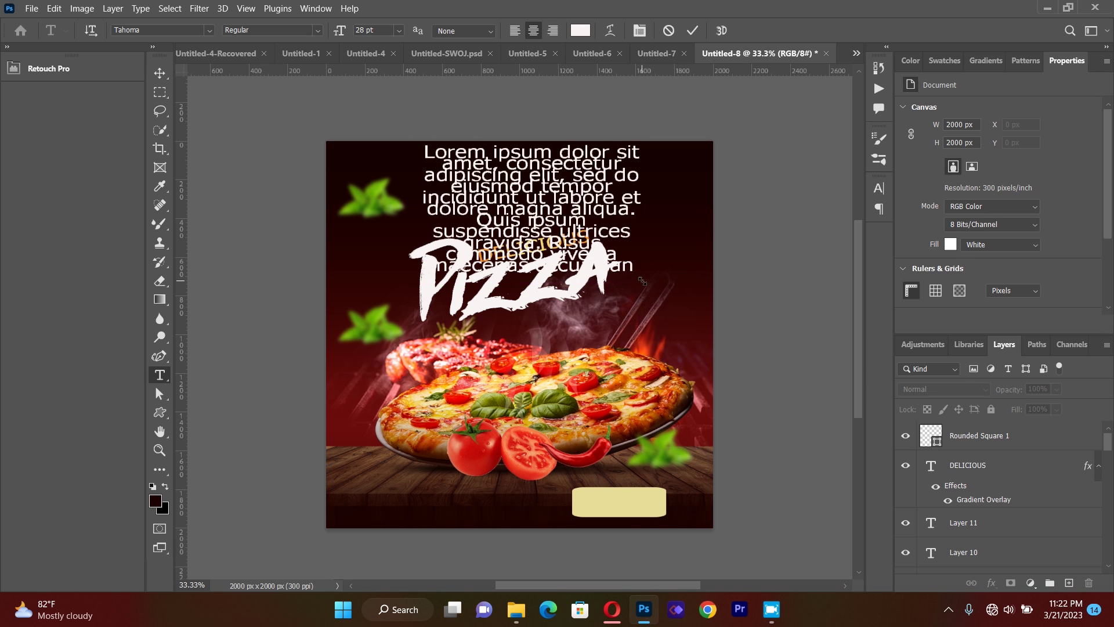
Step: Replace the placeholder text with ORDER NOW
key(BackSpace)
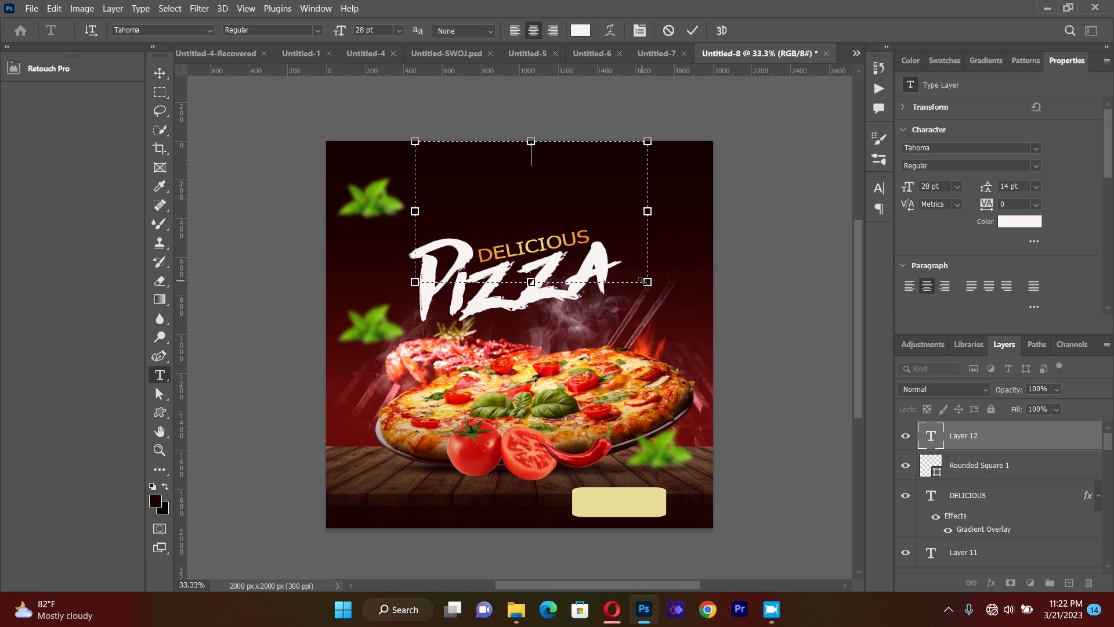
text(order)
key(BackSpace)
key(BackSpace)
key(BackSpace)
key(BackSpace)
key(BackSpace)
text(ORDER)
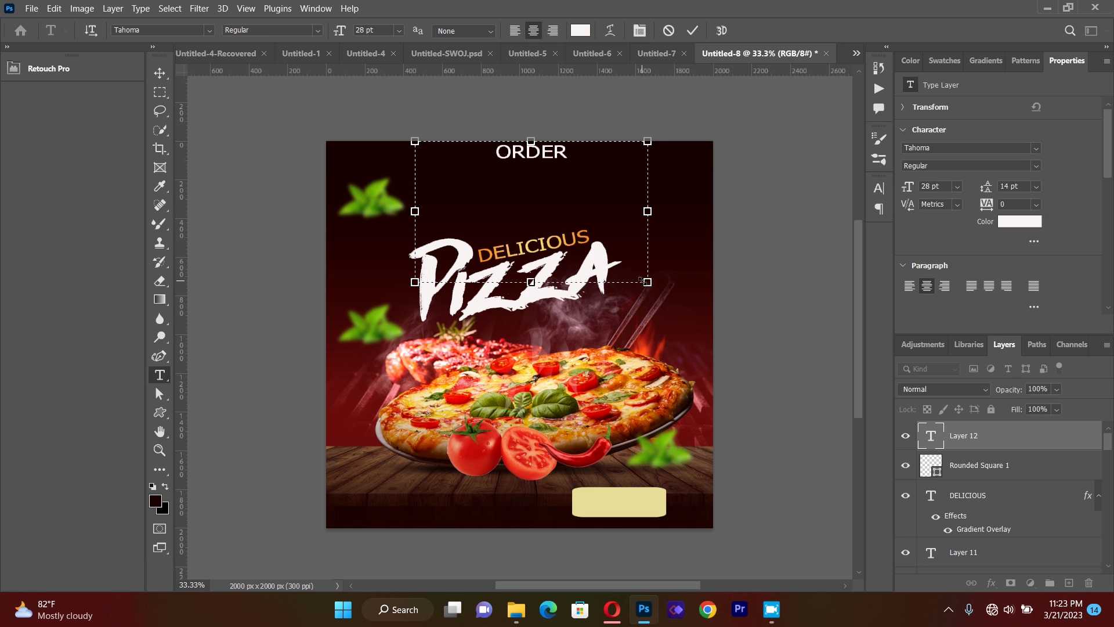
text( NOW)
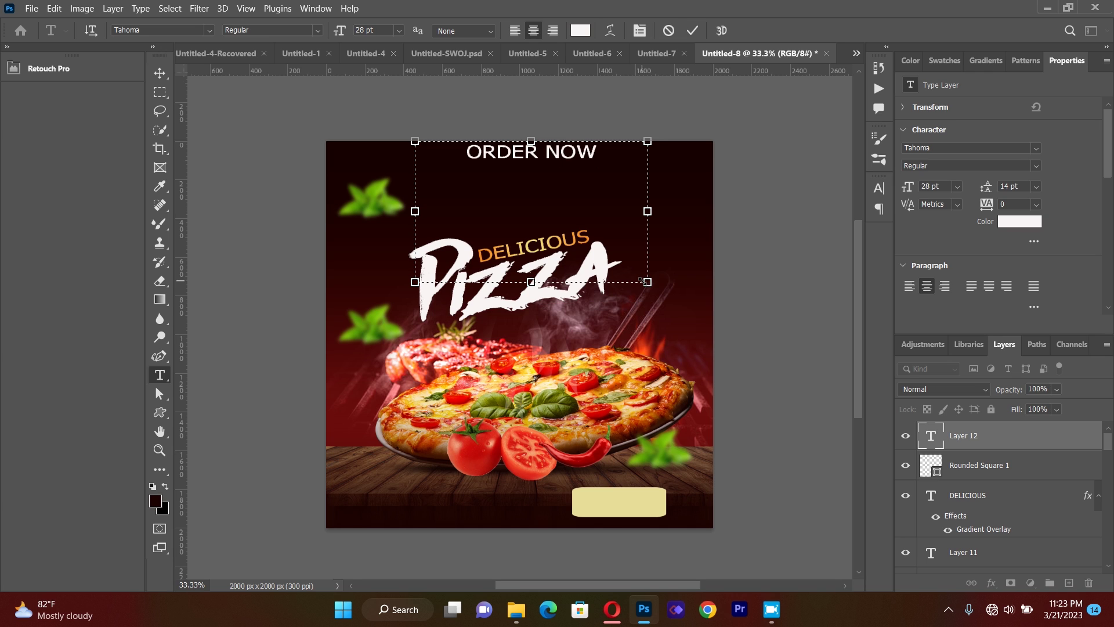
Step: Colour the ORDER NOW text dark red #220502
key(ctrl+a)
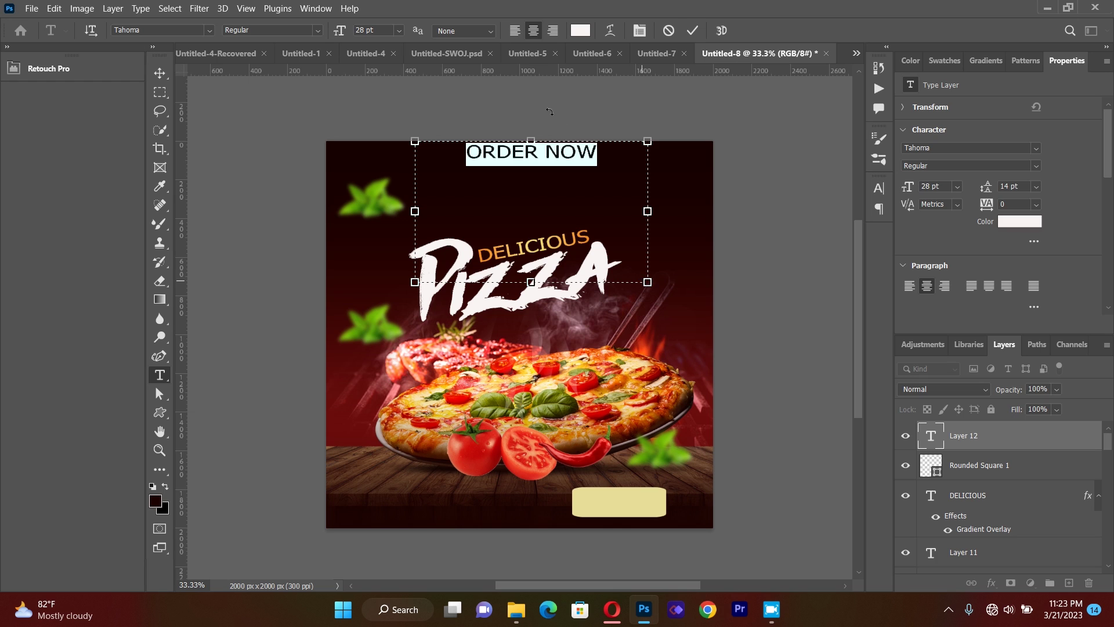
click(576, 32)
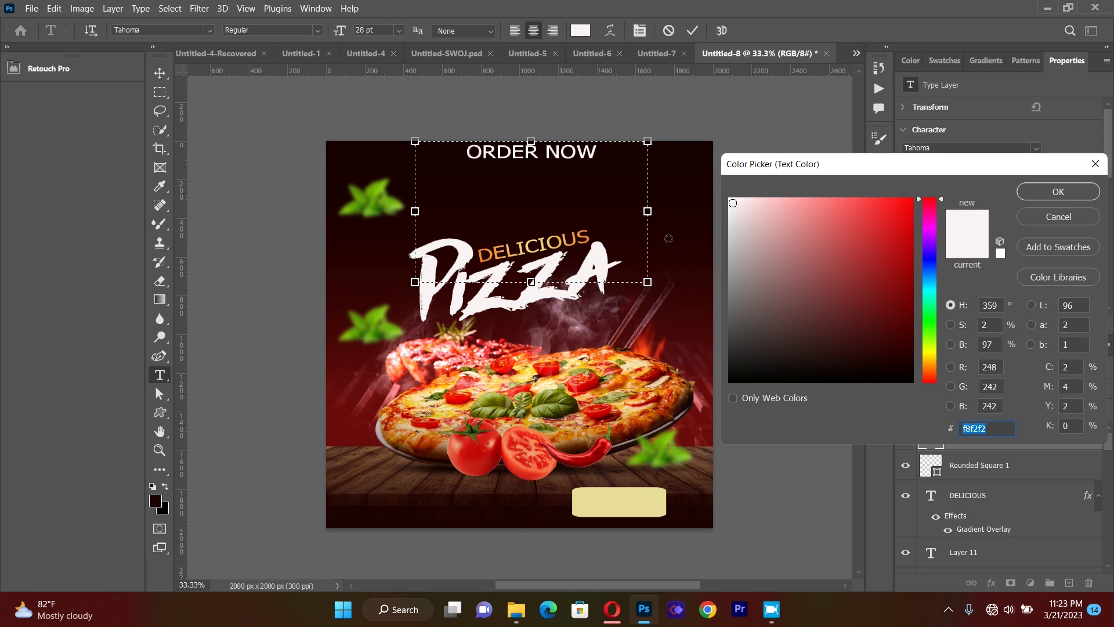
click(755, 367)
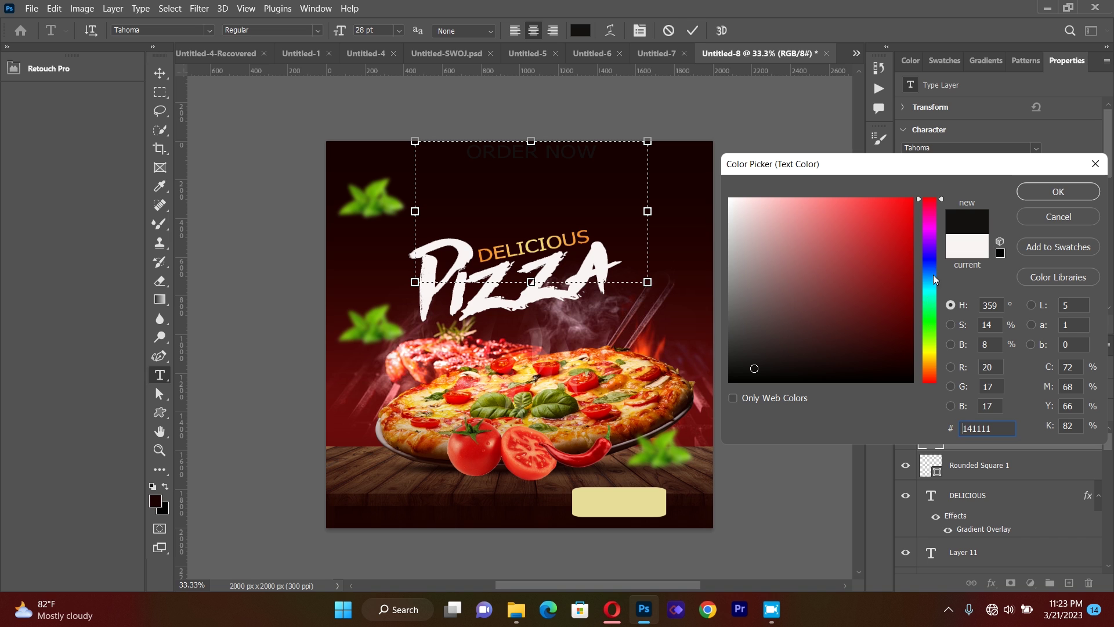
click(929, 378)
click(904, 358)
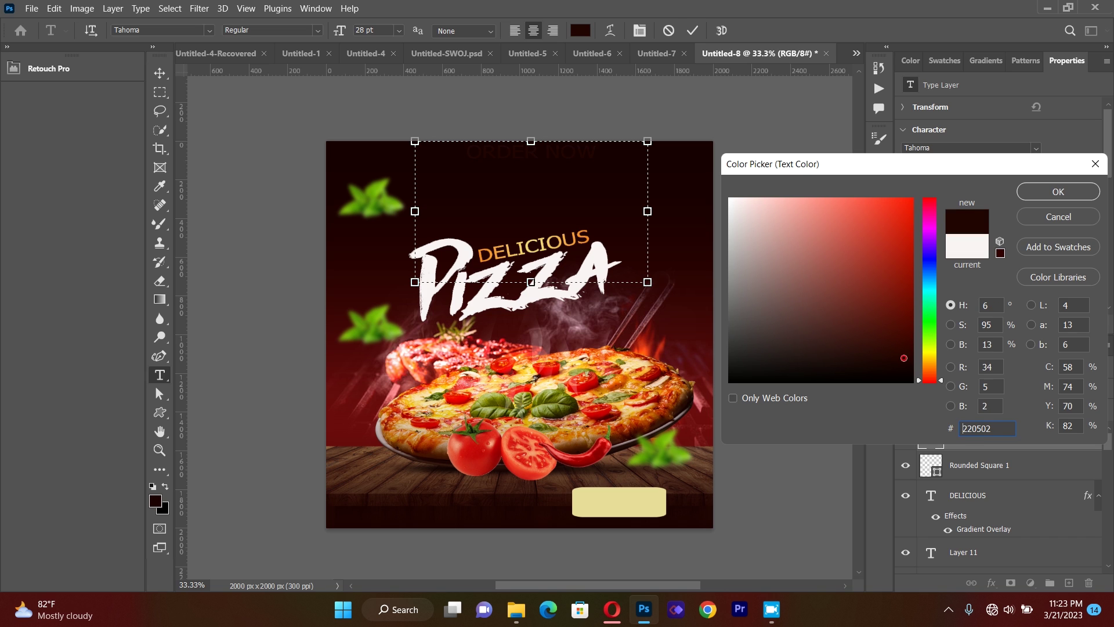
click(1051, 199)
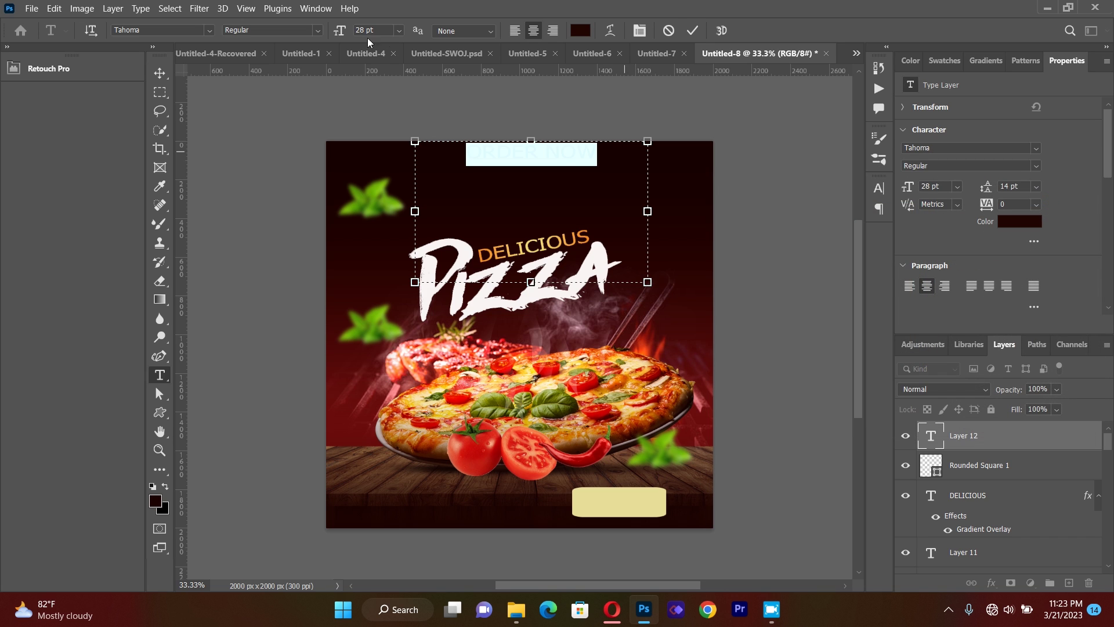
Step: Make ORDER NOW bold and move it down onto the yellow button
click(318, 30)
click(287, 55)
click(159, 73)
drag(515, 155, 608, 500)
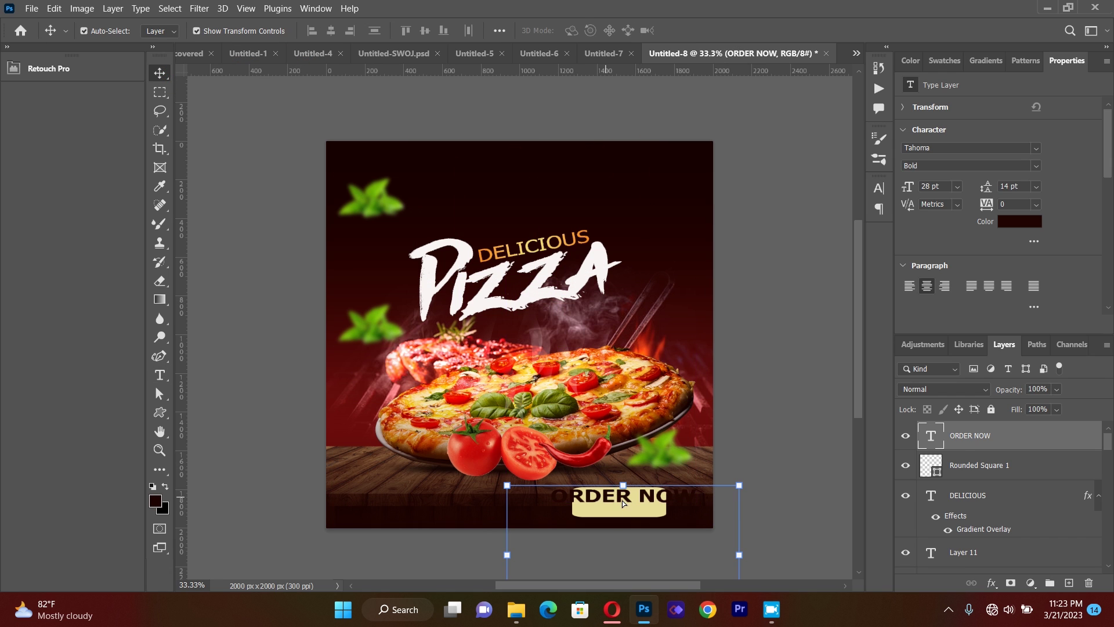
Step: Scale the ORDER NOW text down to about 58% and place it on the button
drag(742, 485, 667, 492)
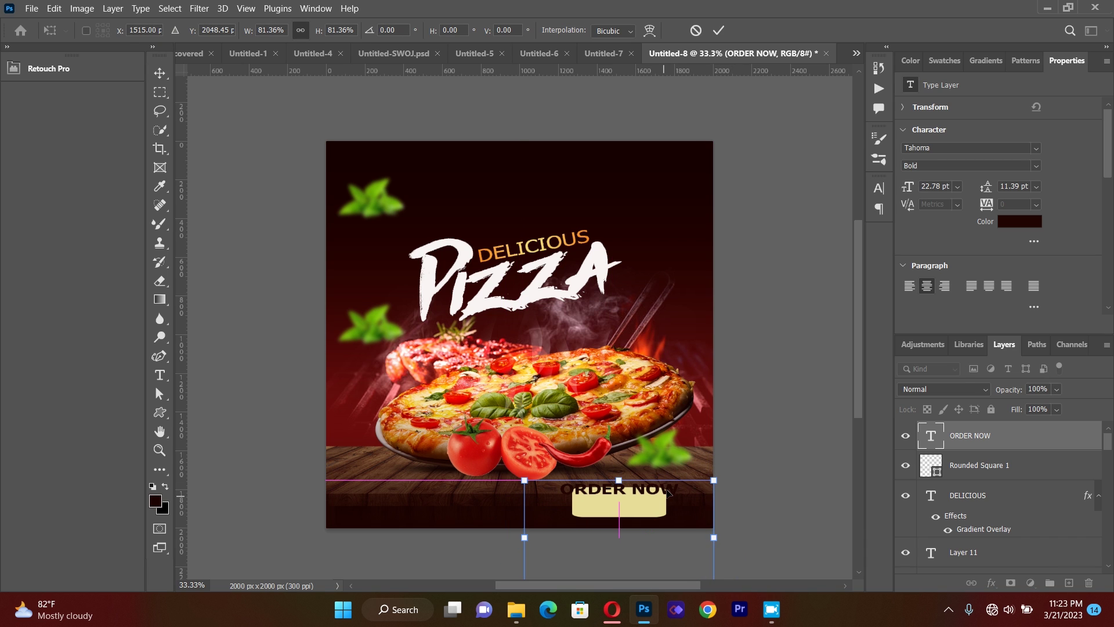
drag(717, 534, 653, 506)
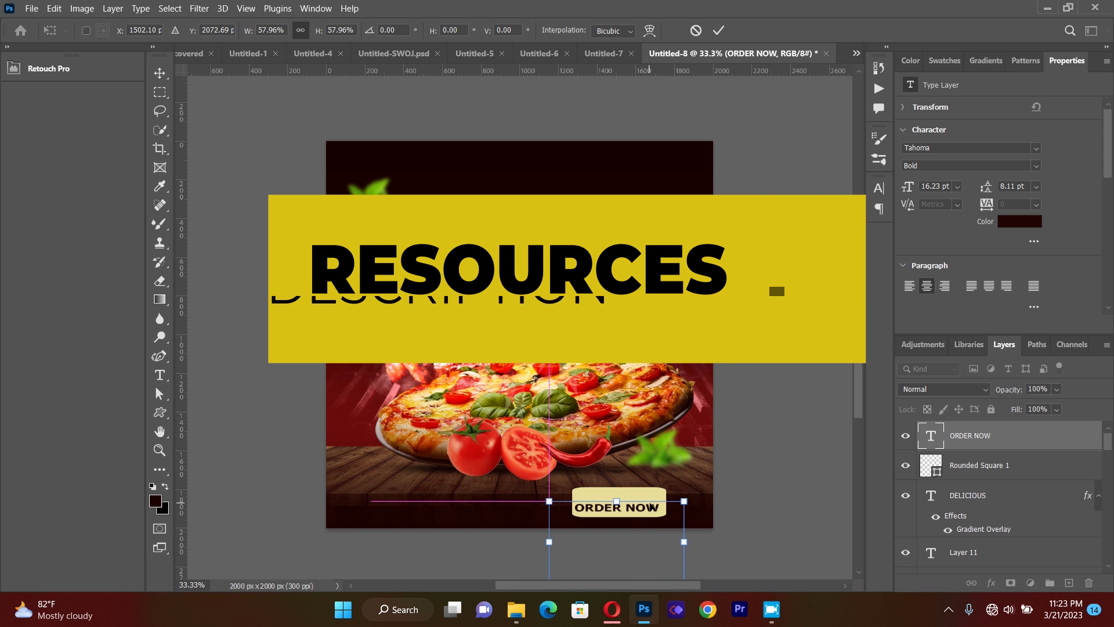
drag(652, 506, 652, 506)
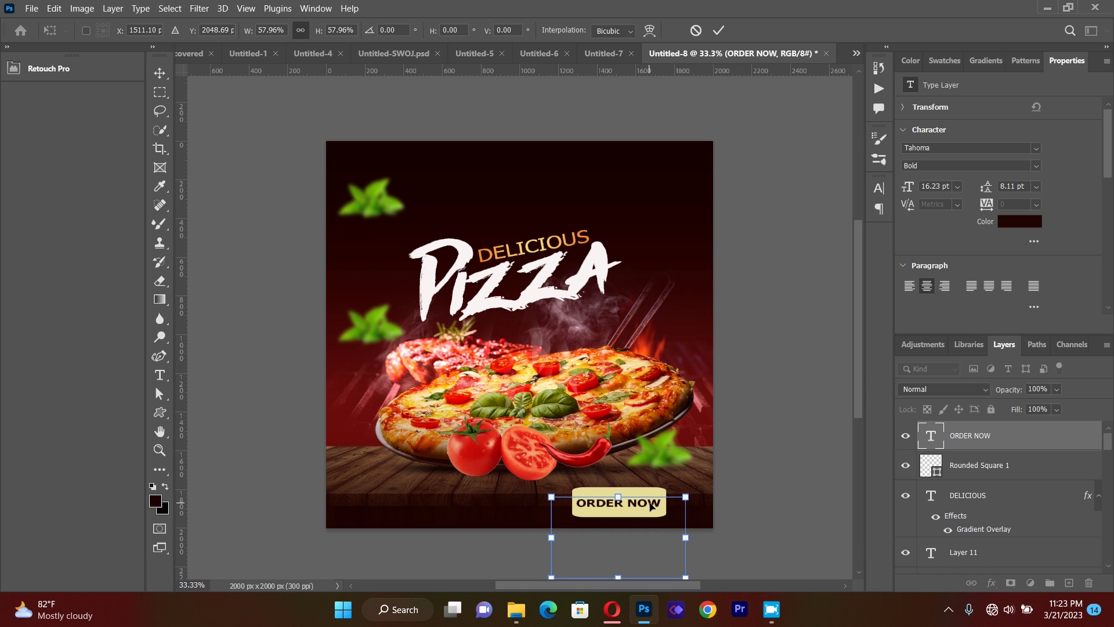
click(236, 269)
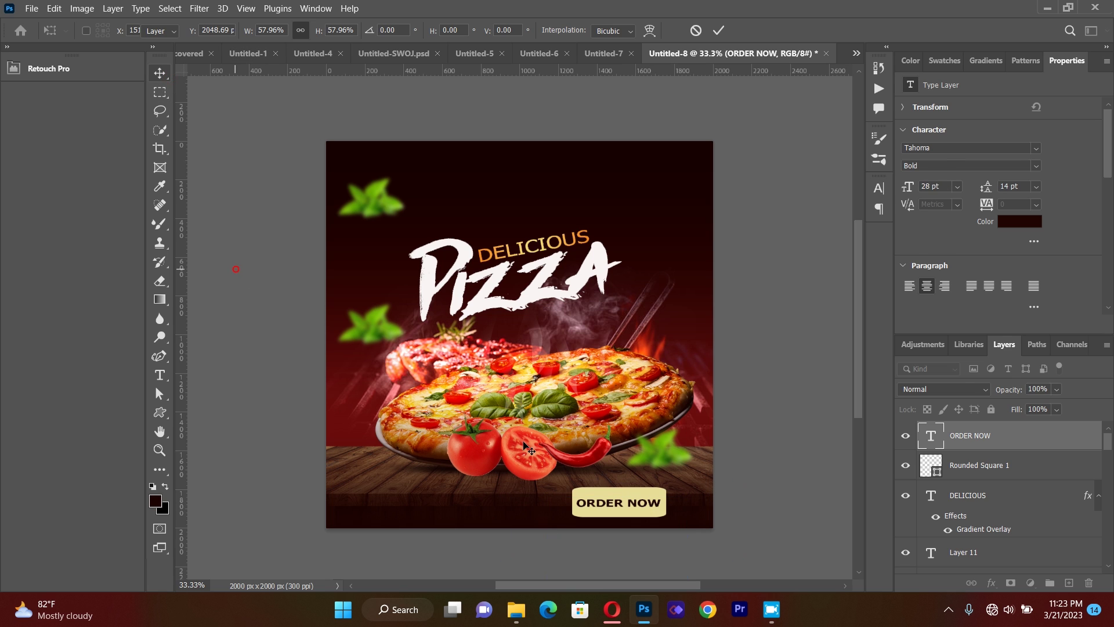
Step: Shrink the yellow button to about 95% and shift it slightly left
click(596, 497)
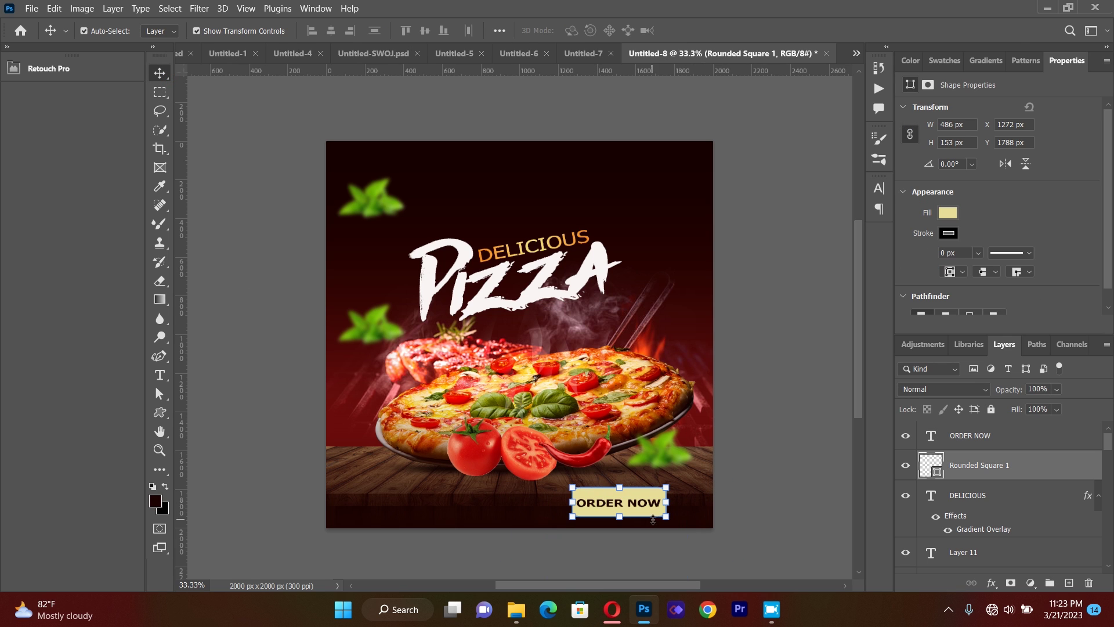
click(620, 520)
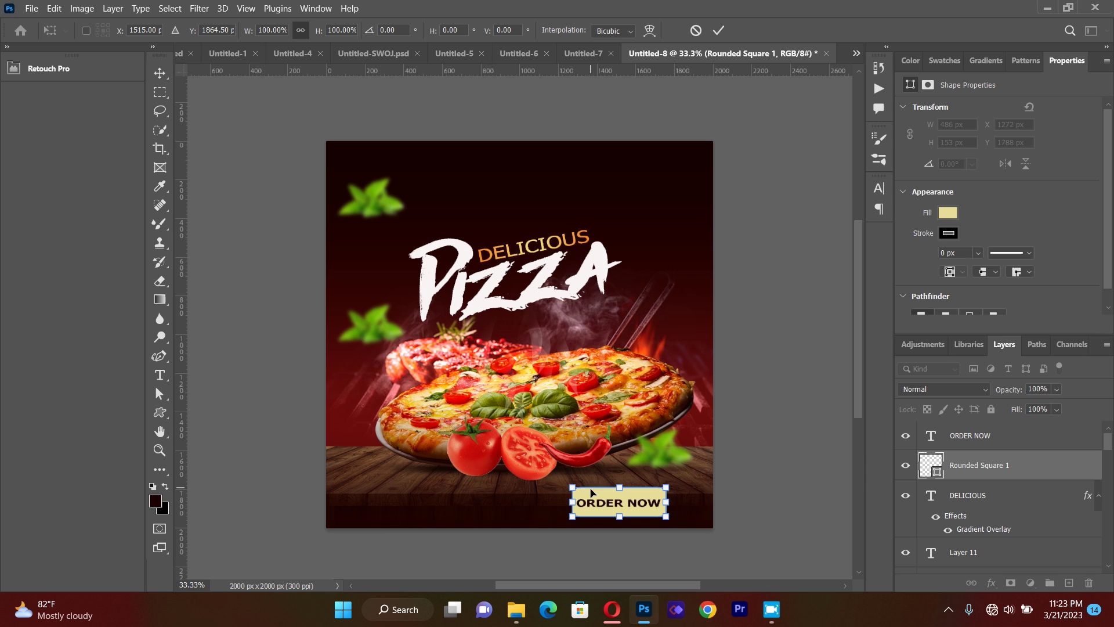
drag(575, 489, 578, 492)
key(Left)
key(Left)
key(Left)
key(Left)
key(Left)
key(Left)
key(Left)
key(Left)
key(Left)
key(Left)
key(Left)
key(Left)
key(Left)
key(Left)
key(Left)
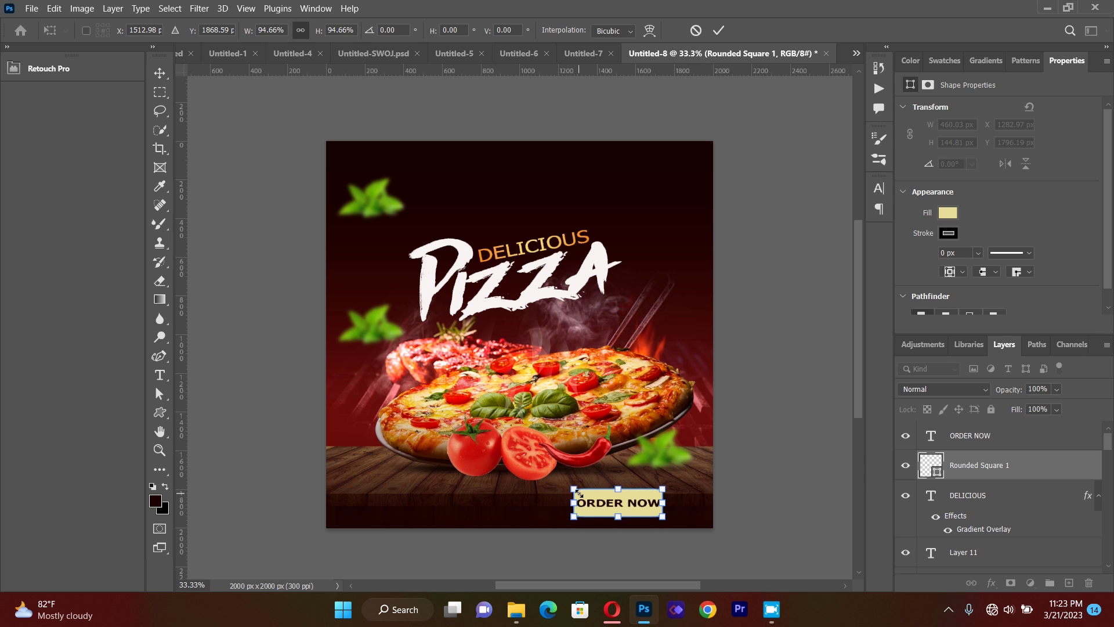
key(Return)
click(244, 249)
Step: Nudge ORDER NOW right so it sits centred on the button
click(604, 507)
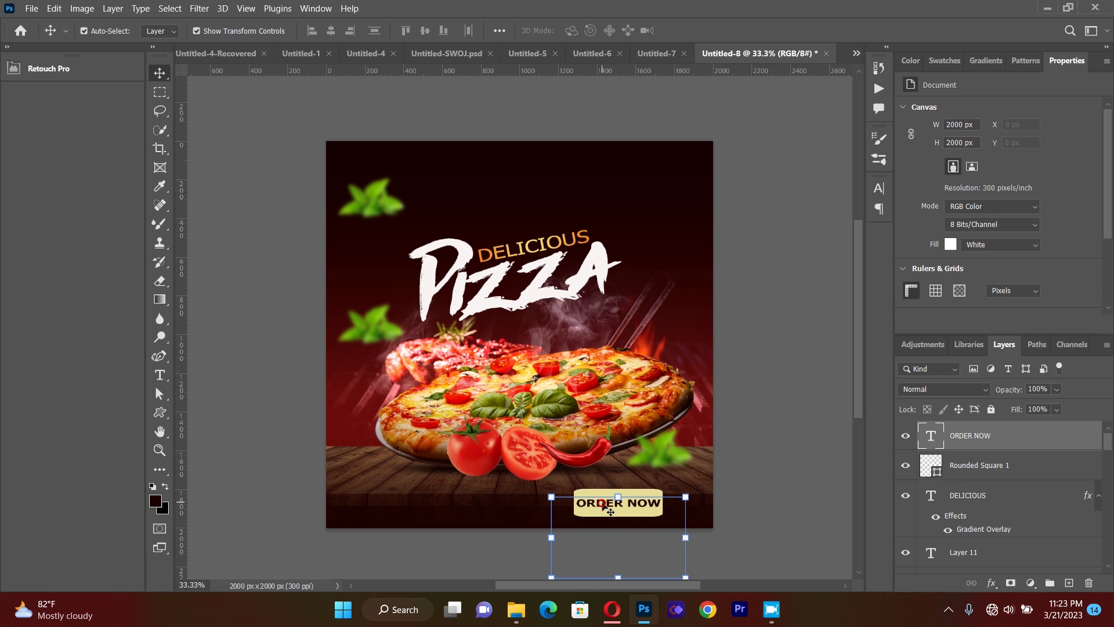
key(Right)
key(Right)
key(Right)
key(Right)
key(Right)
key(Right)
key(Right)
key(Right)
key(Right)
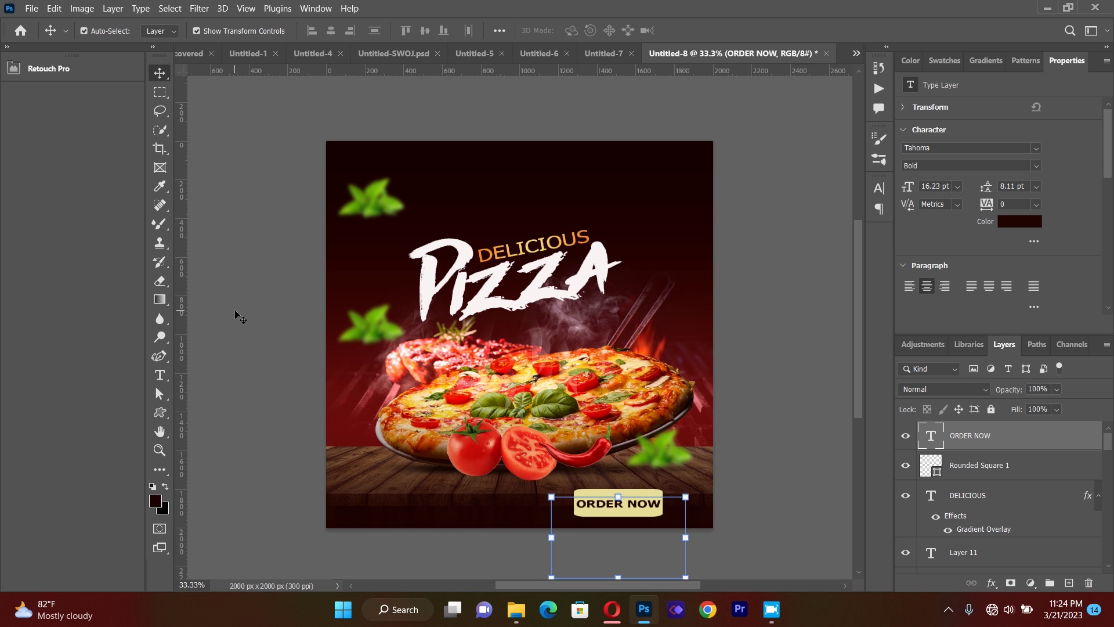
click(238, 317)
click(32, 8)
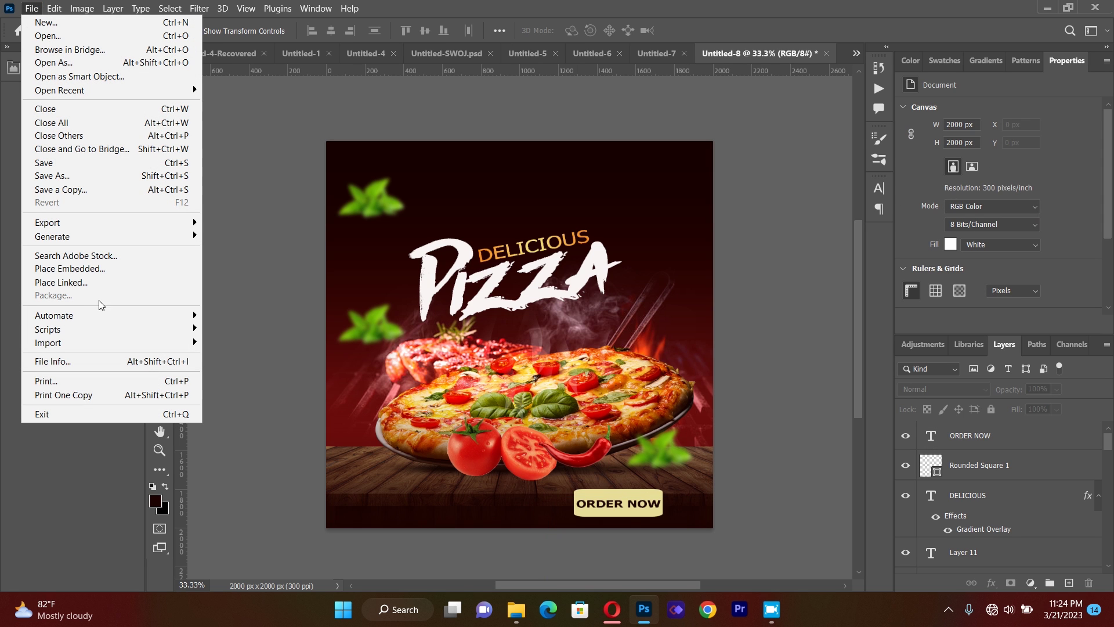
Step: Place call icon (2).png as a linked image, shrunk into the bottom-left corner
click(95, 284)
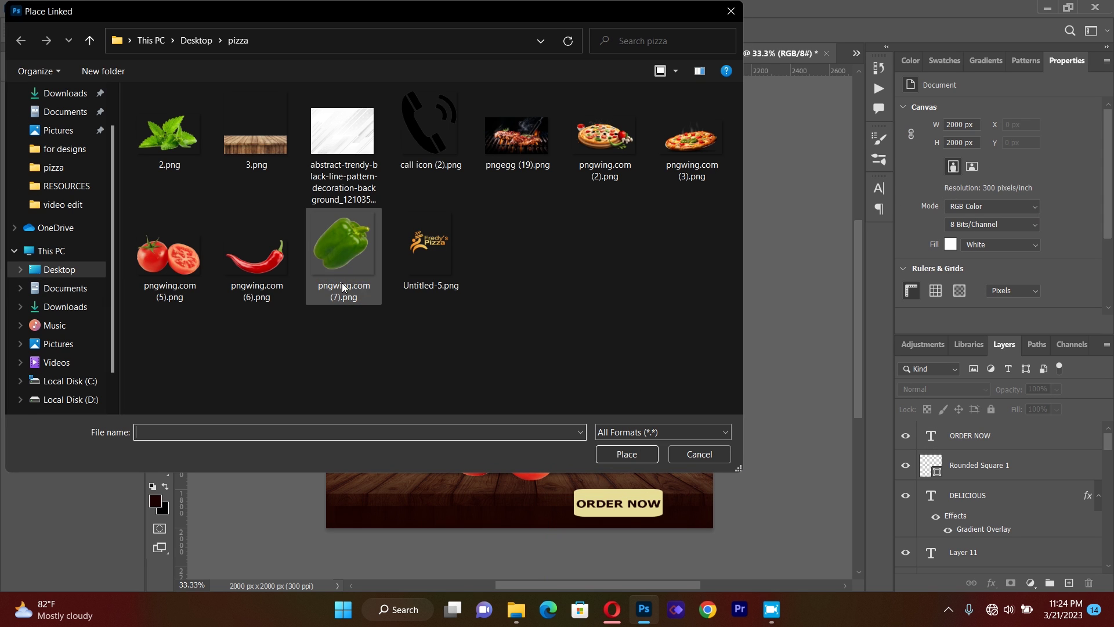
double_click(428, 169)
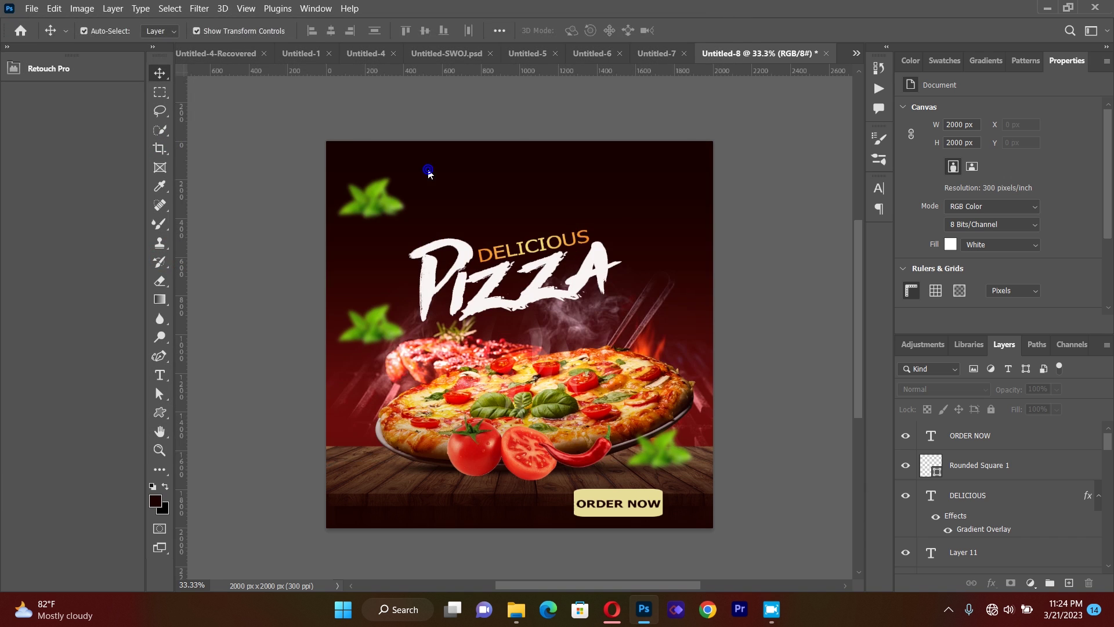
drag(687, 143, 366, 503)
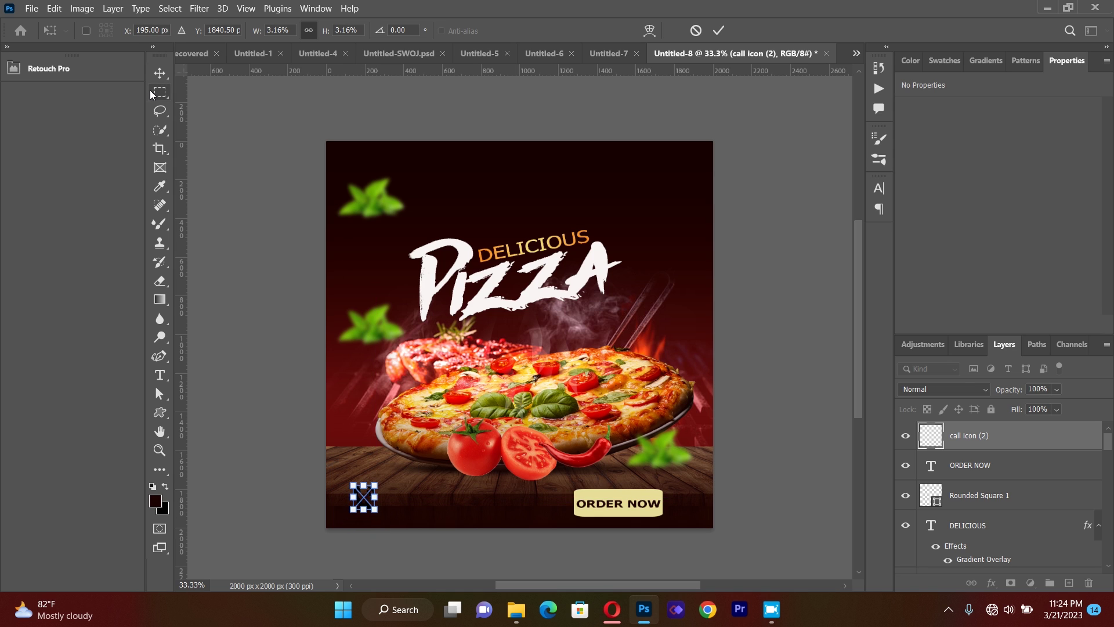
click(261, 405)
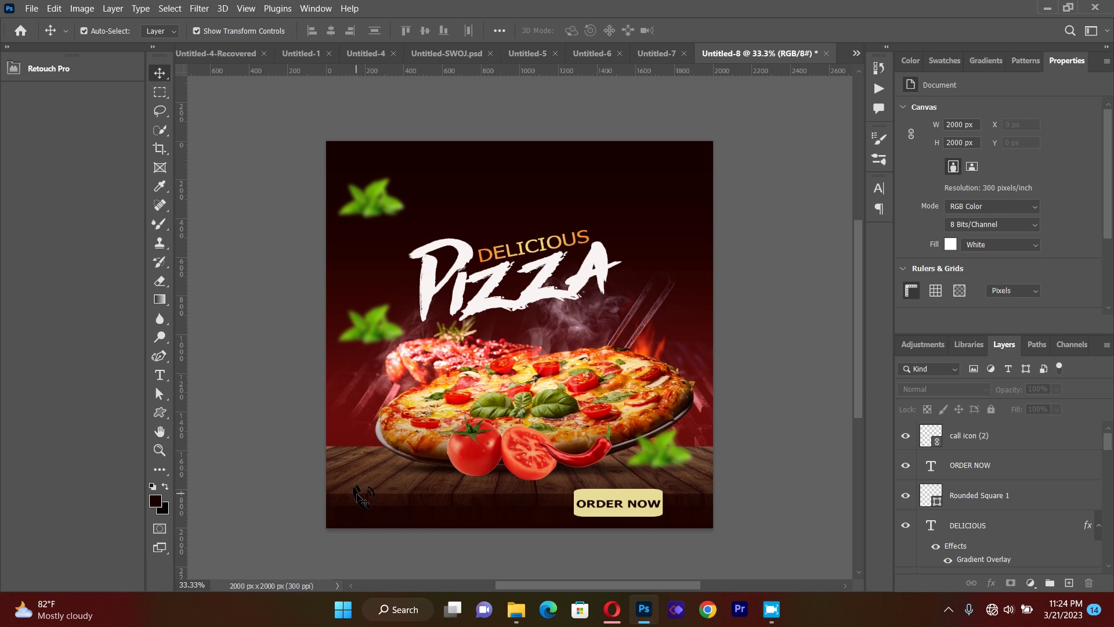
Step: Select the call icon's layer in the Layers panel
scroll(1016, 511, down, 10)
click(1044, 564)
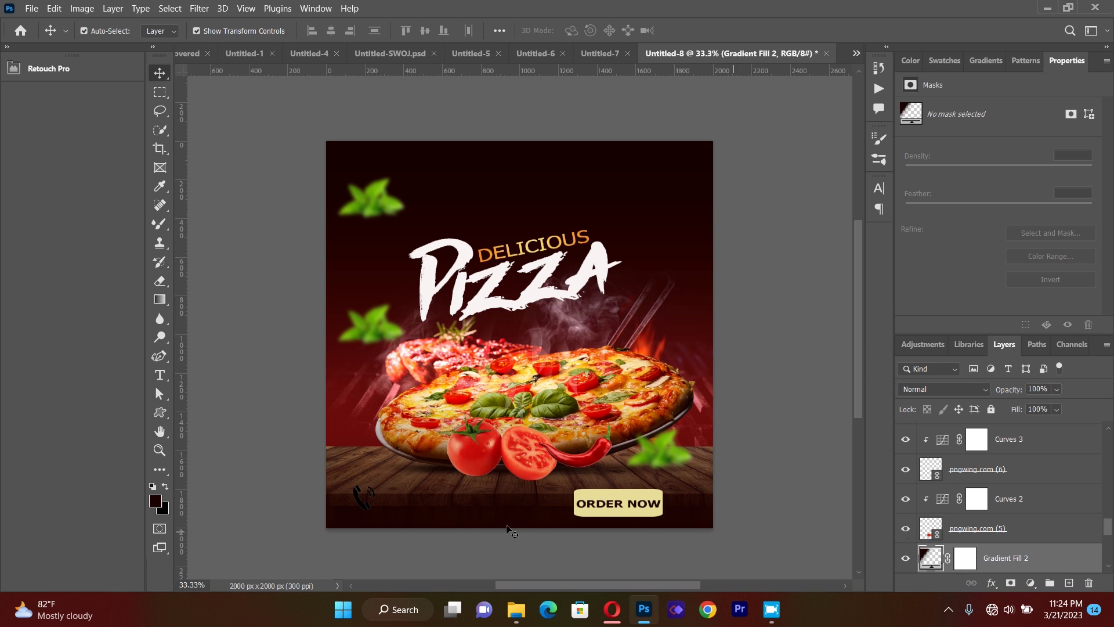
click(361, 497)
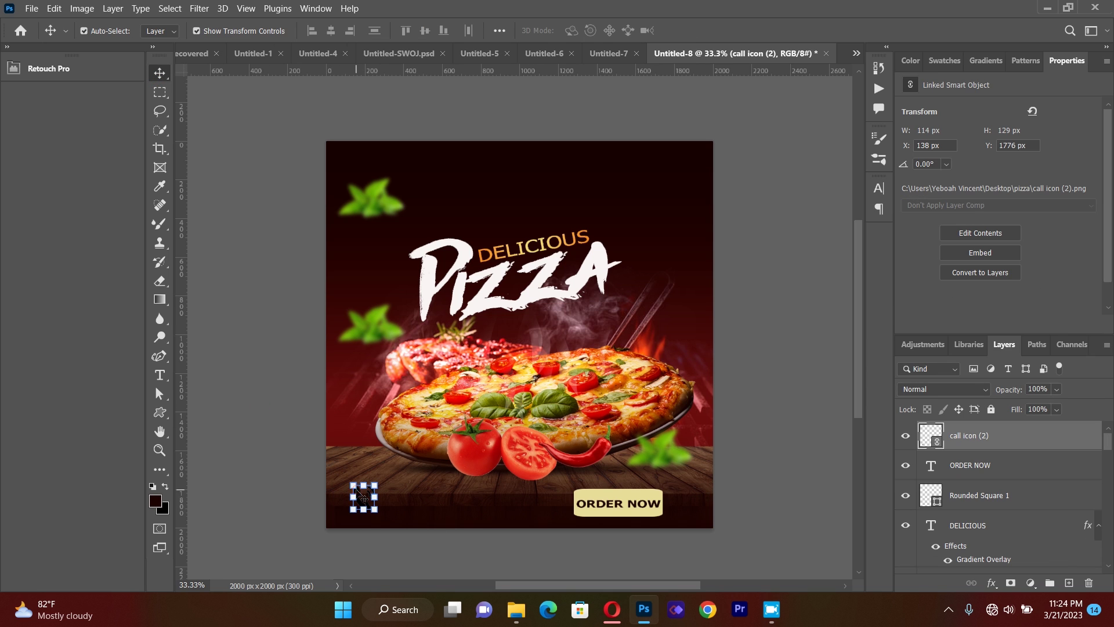
right_click(1020, 440)
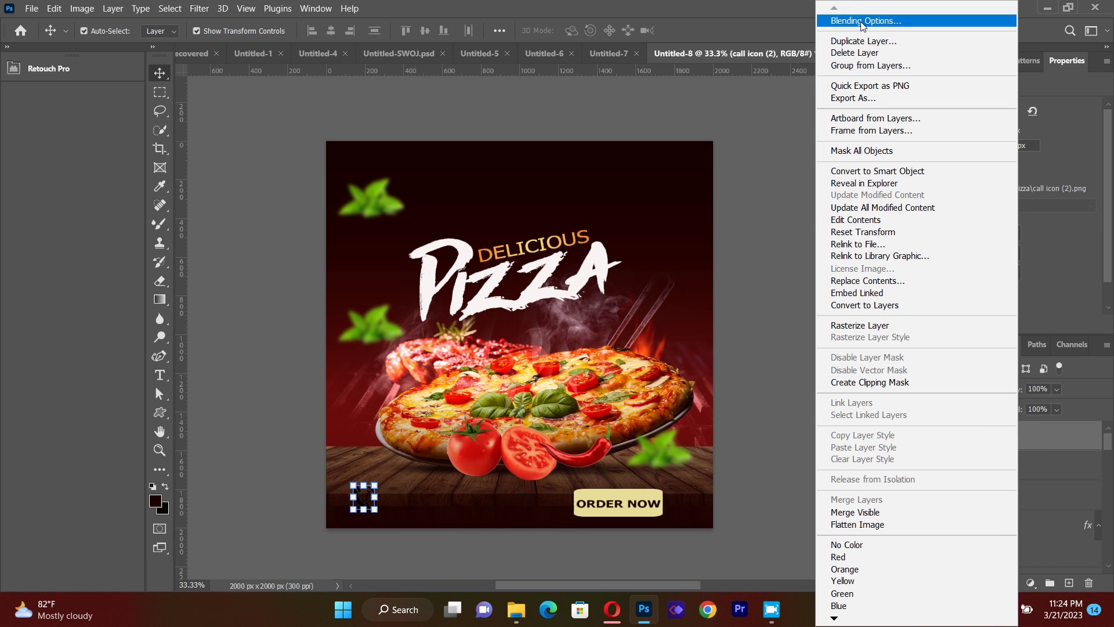
Step: Give the call icon a golden yellow #edaa08 Color Overlay
click(862, 23)
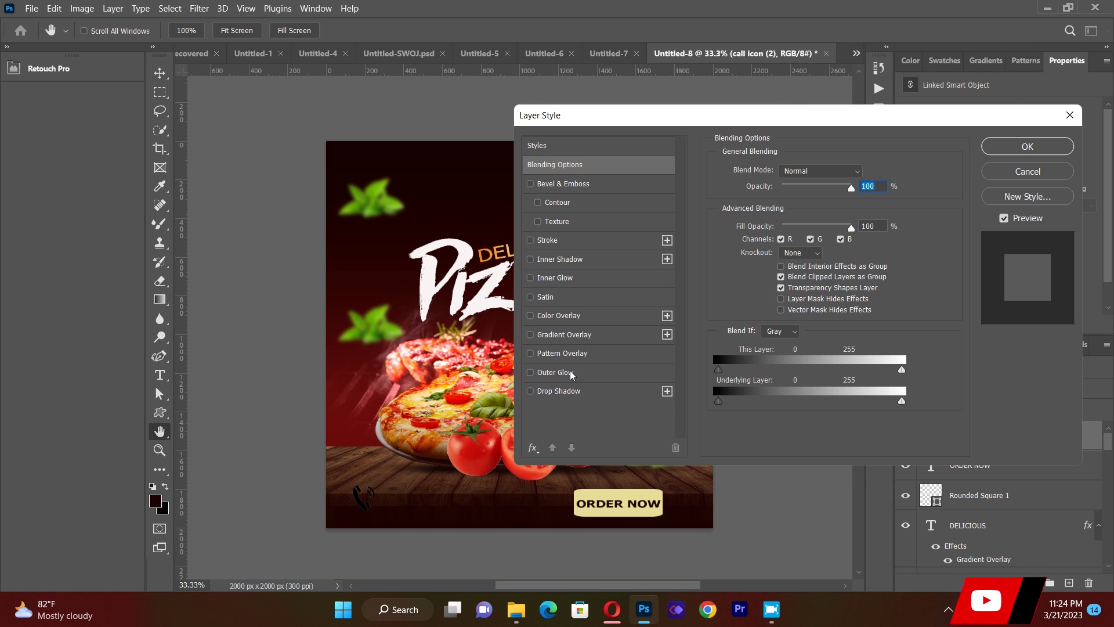
click(568, 317)
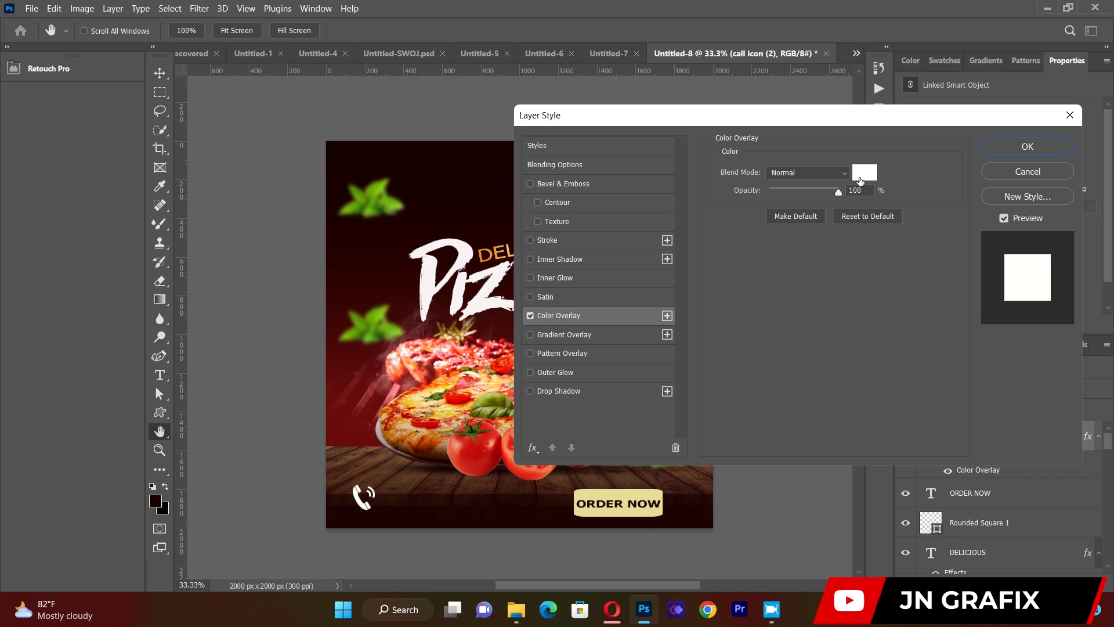
click(860, 179)
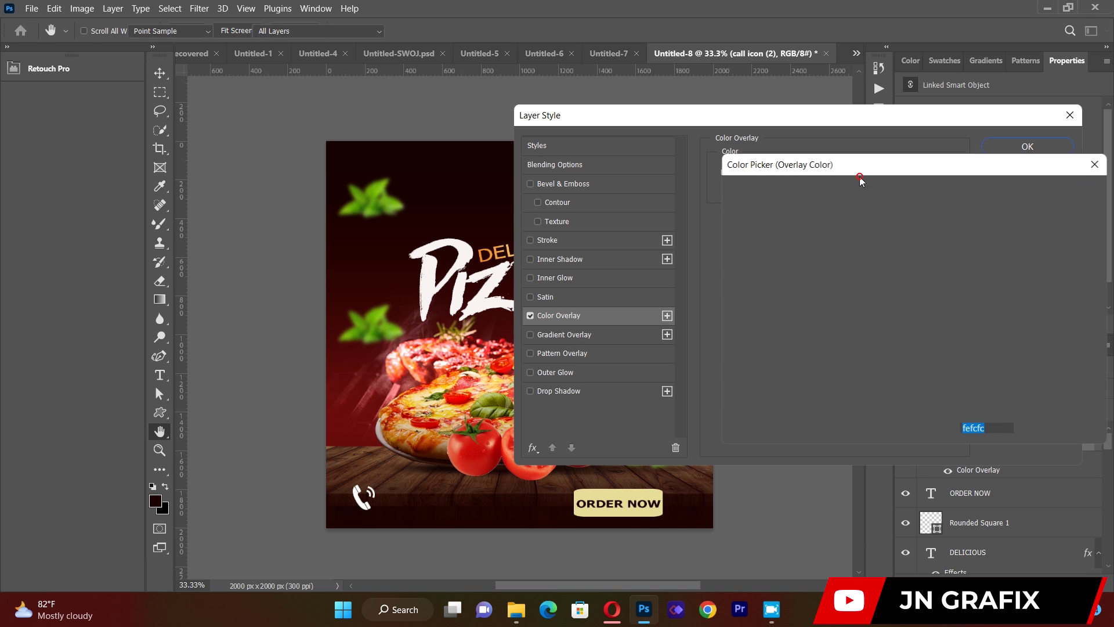
click(622, 513)
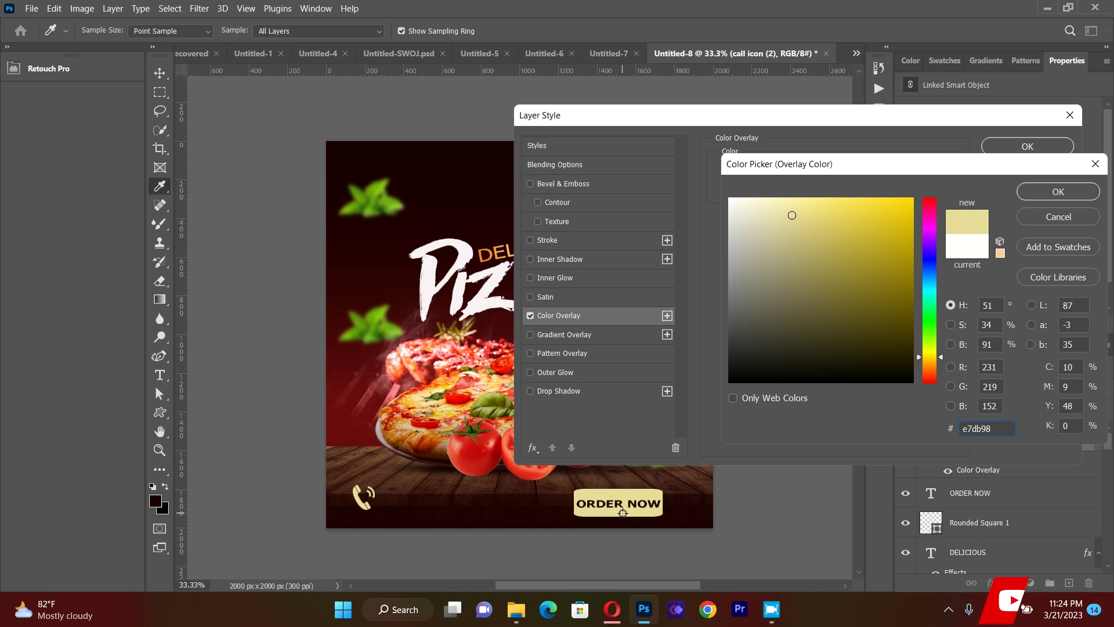
click(929, 378)
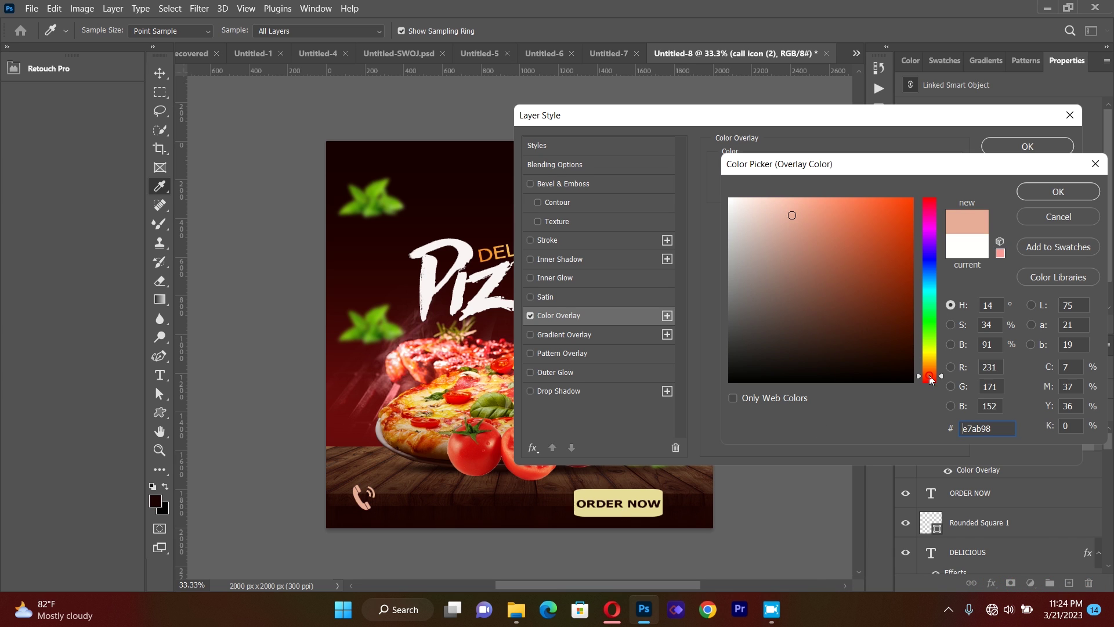
click(904, 220)
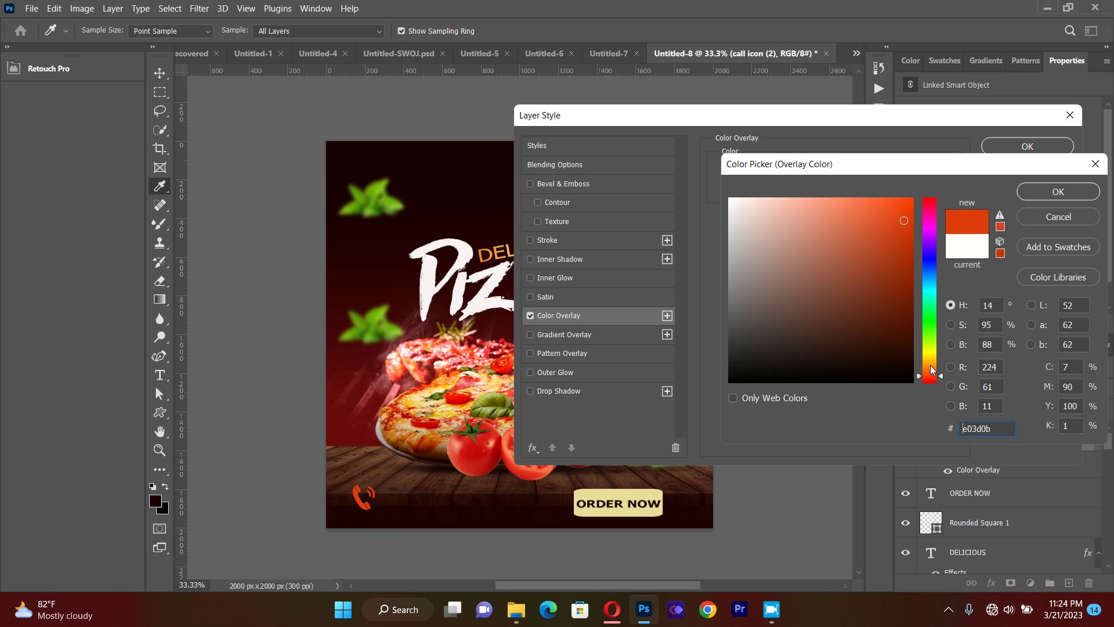
drag(931, 370, 930, 361)
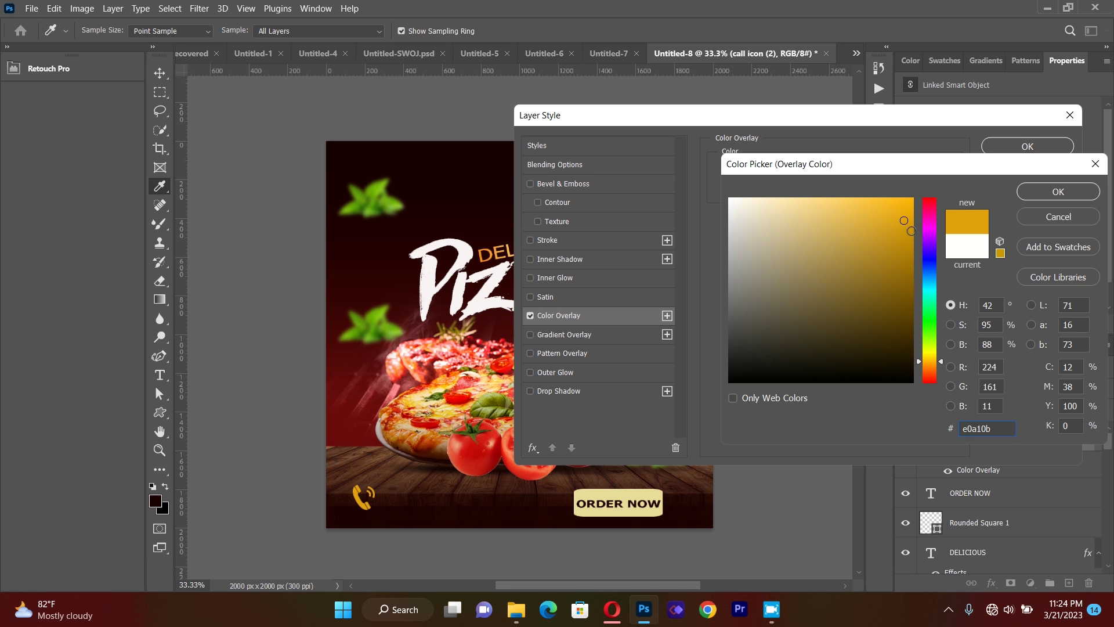
drag(906, 219, 907, 211)
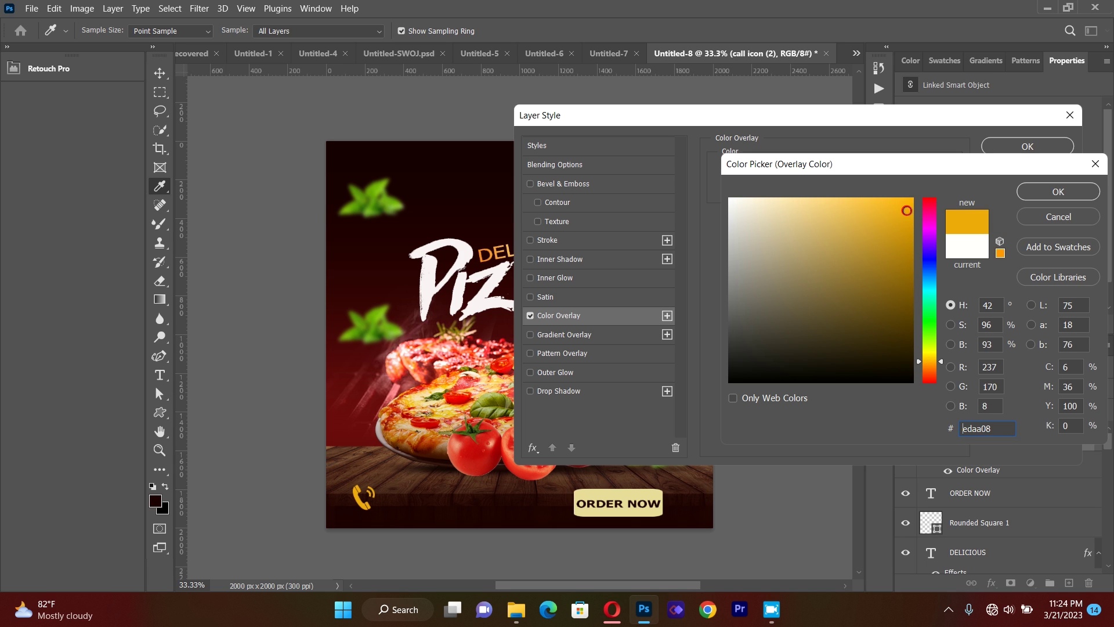
click(1047, 193)
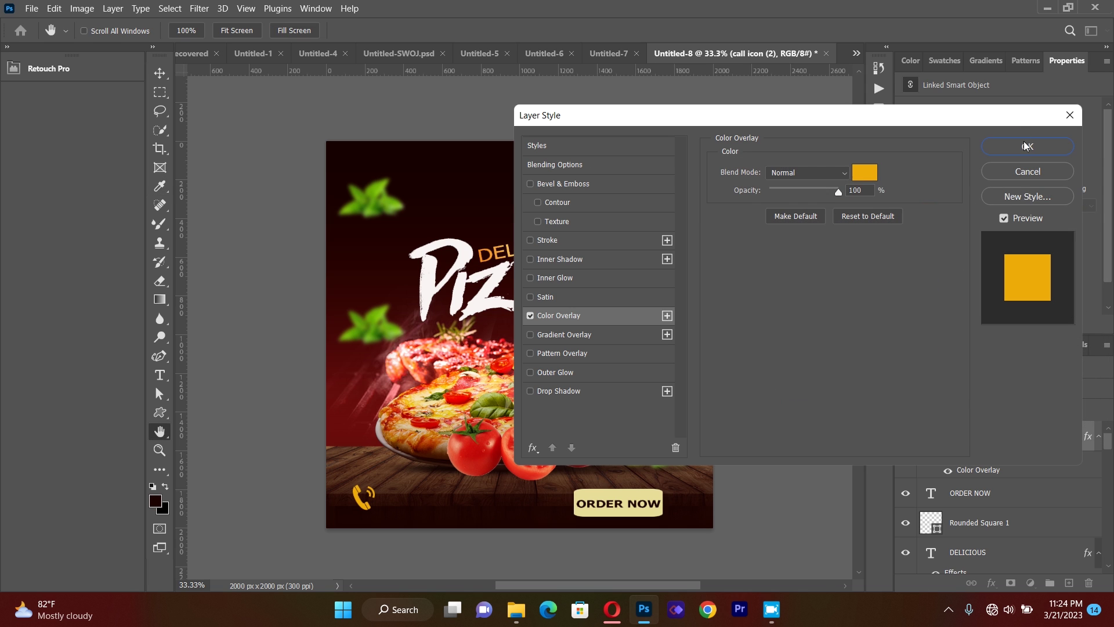
click(1028, 146)
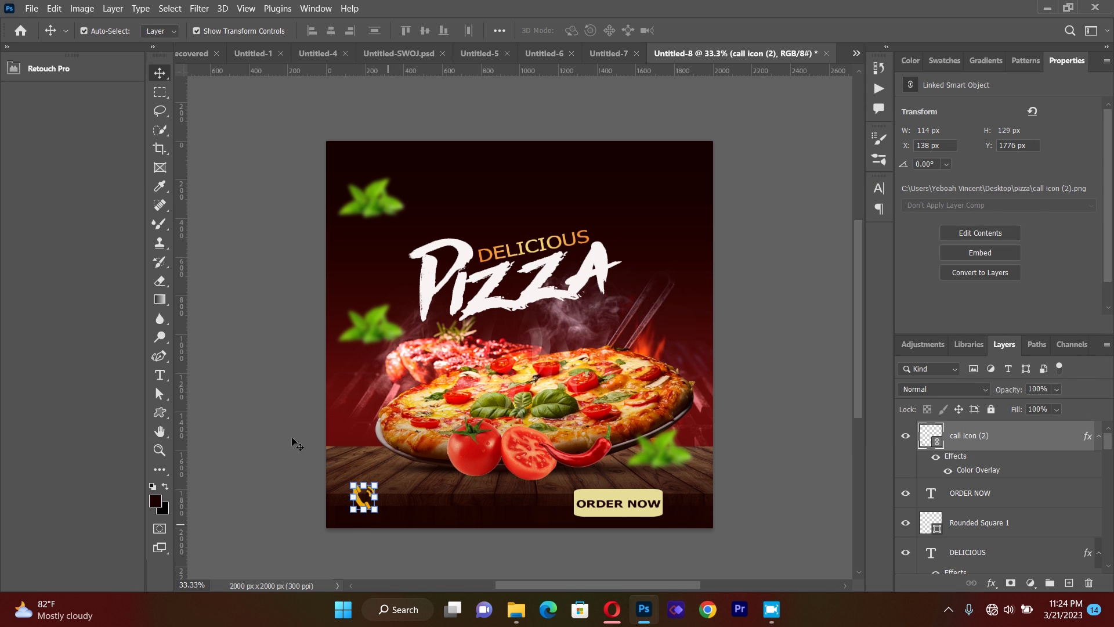
Step: Add a guide at the poster's bottom edge and move the call icon down to it
click(256, 155)
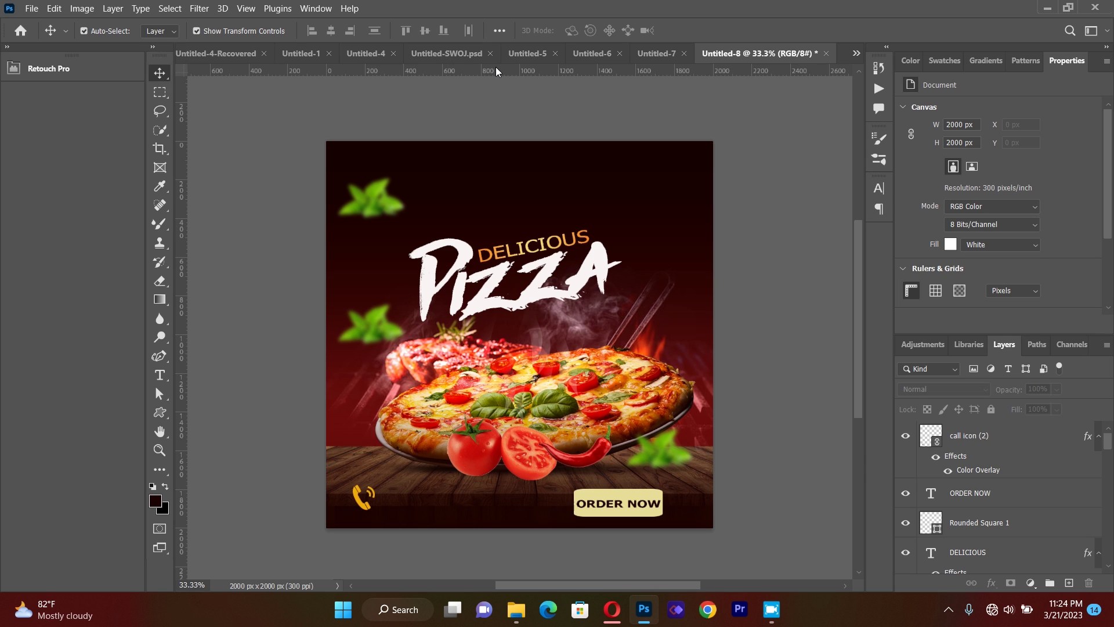
drag(496, 74, 513, 518)
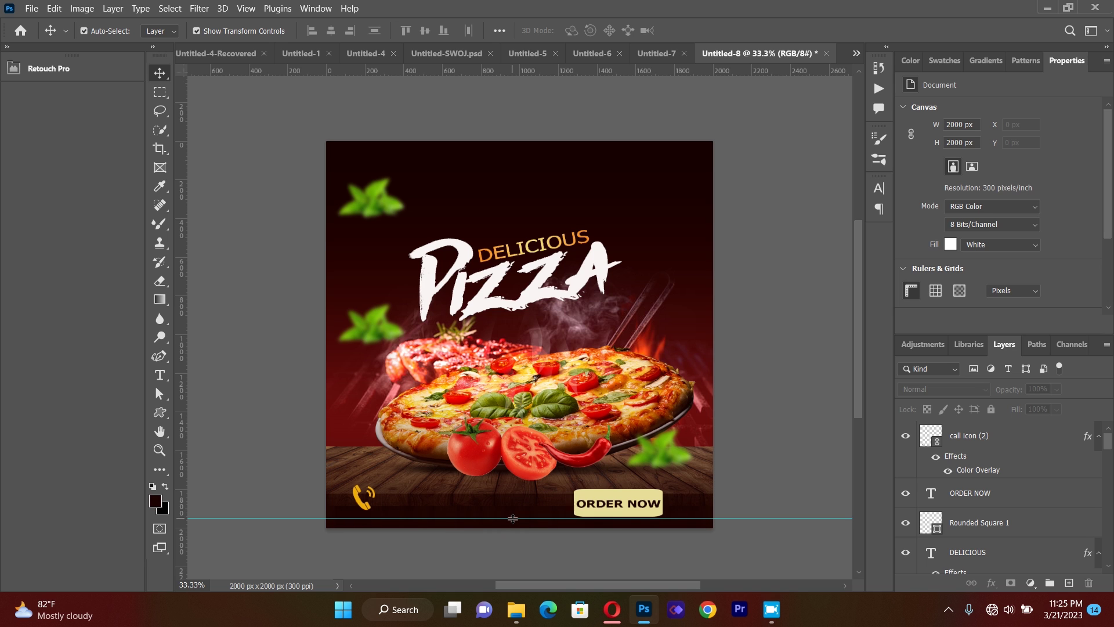
click(364, 503)
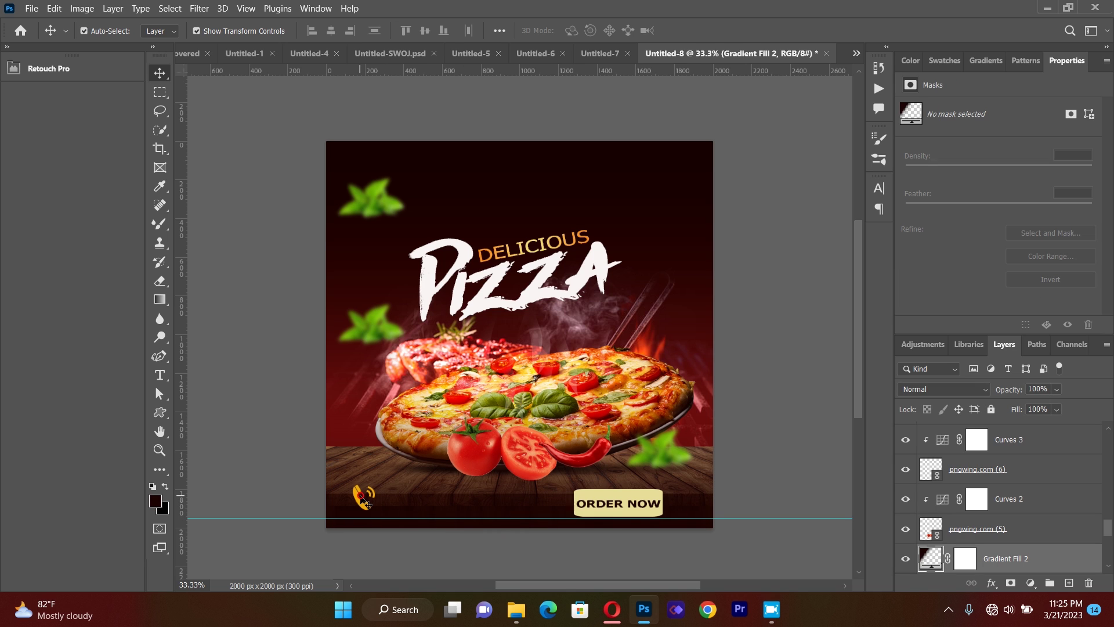
click(364, 503)
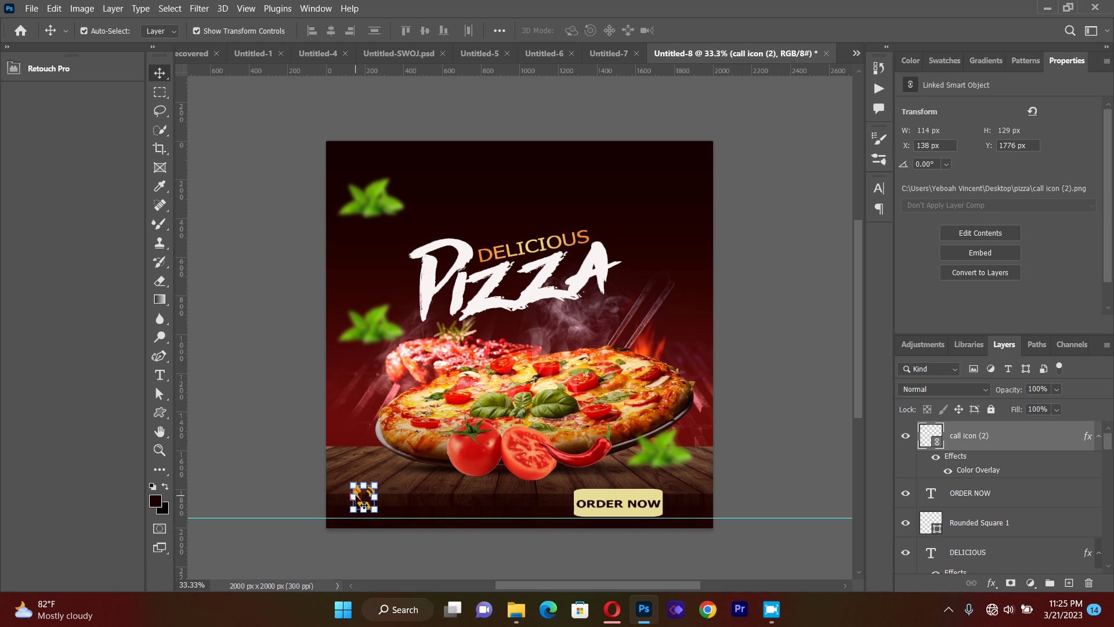
drag(355, 496, 356, 503)
click(276, 384)
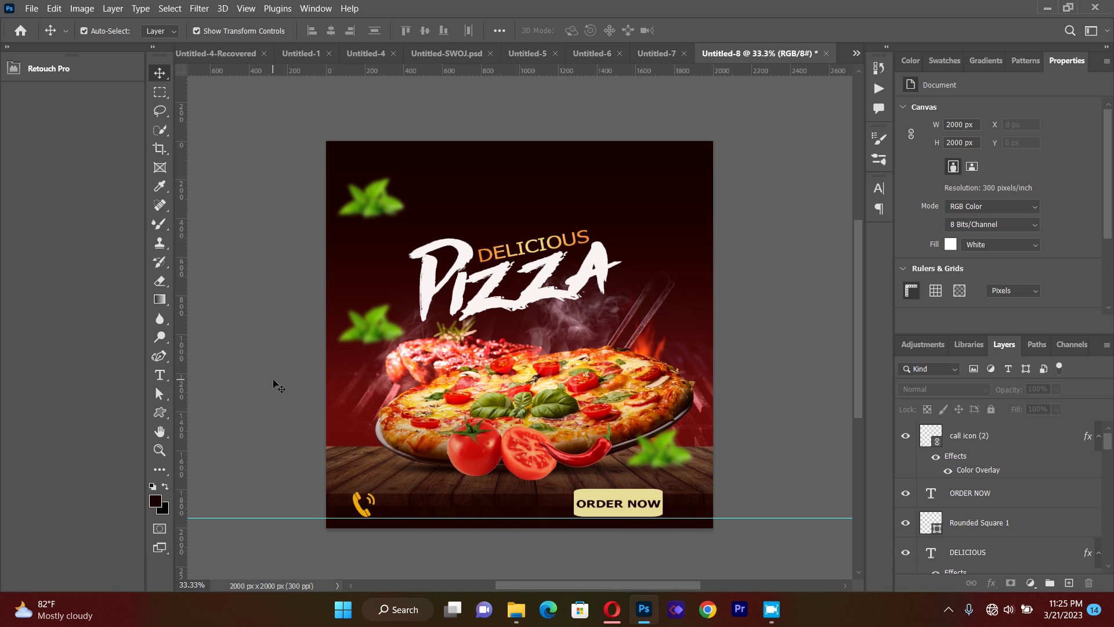
Step: Create a new text box near the top with near-white text colour
click(159, 375)
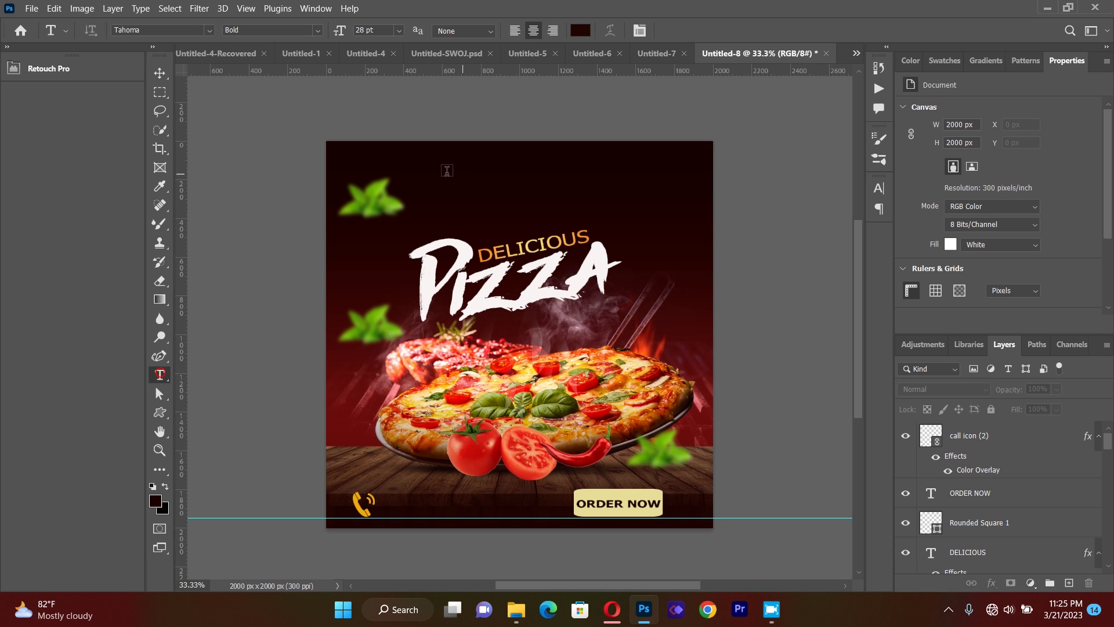
drag(397, 157, 658, 221)
key(BackSpace)
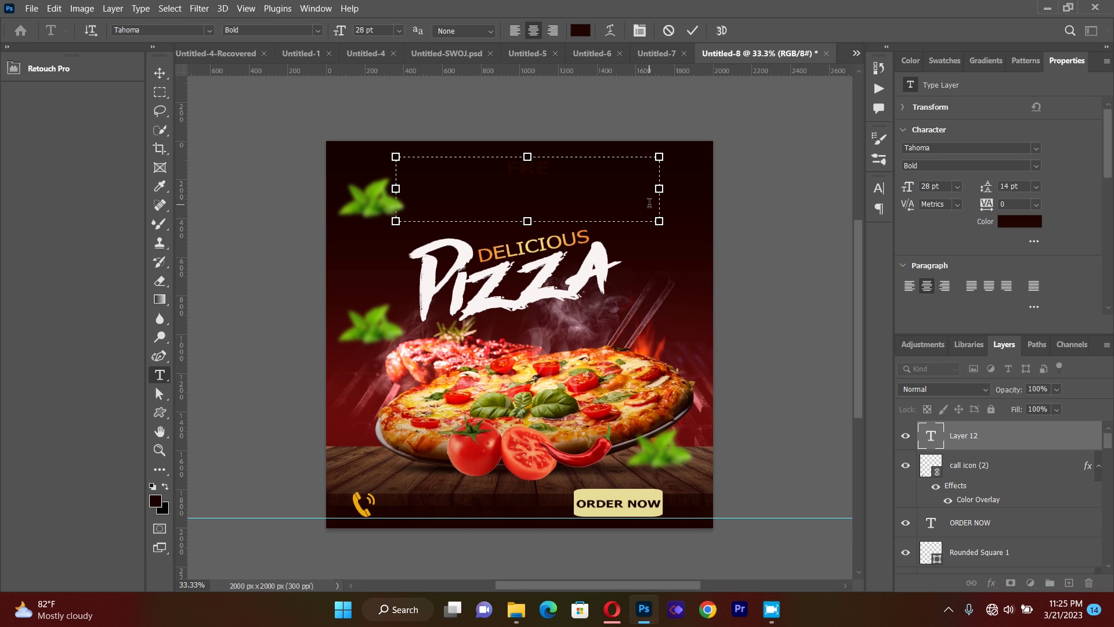
click(580, 30)
click(734, 205)
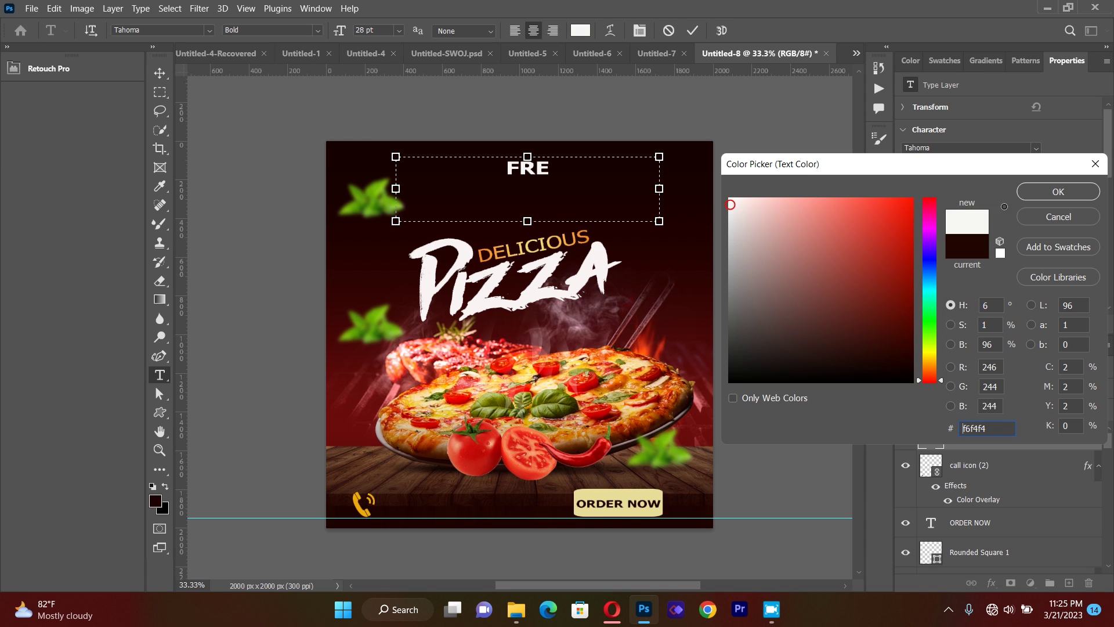
click(1025, 191)
Step: Type FREE DELIVERY and set it to Tahoma Regular
click(570, 165)
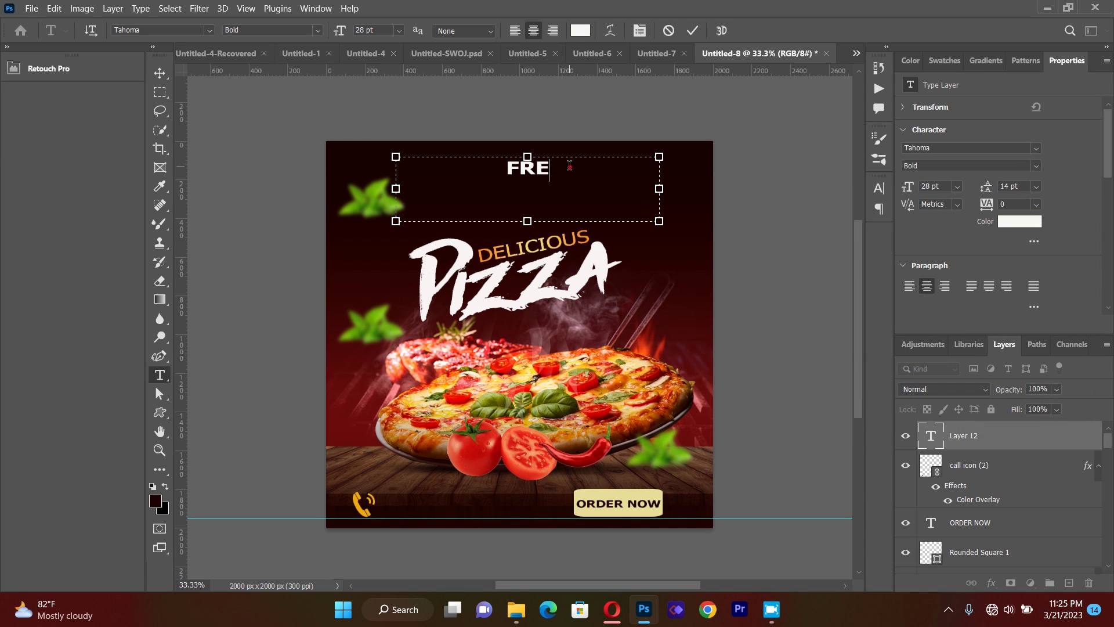
text(E)
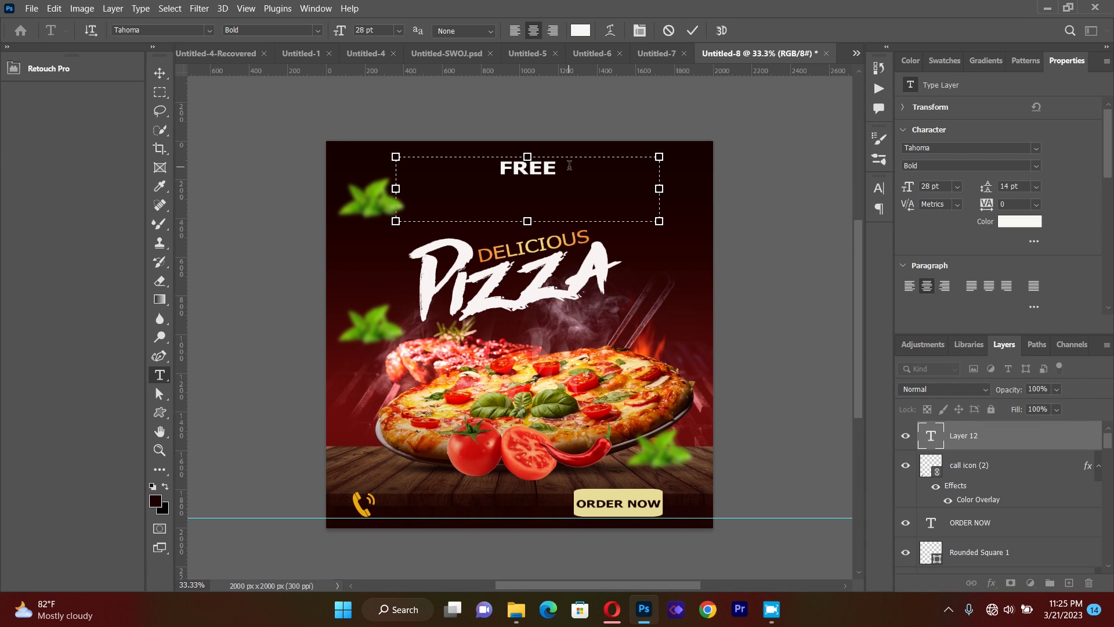
text( DE)
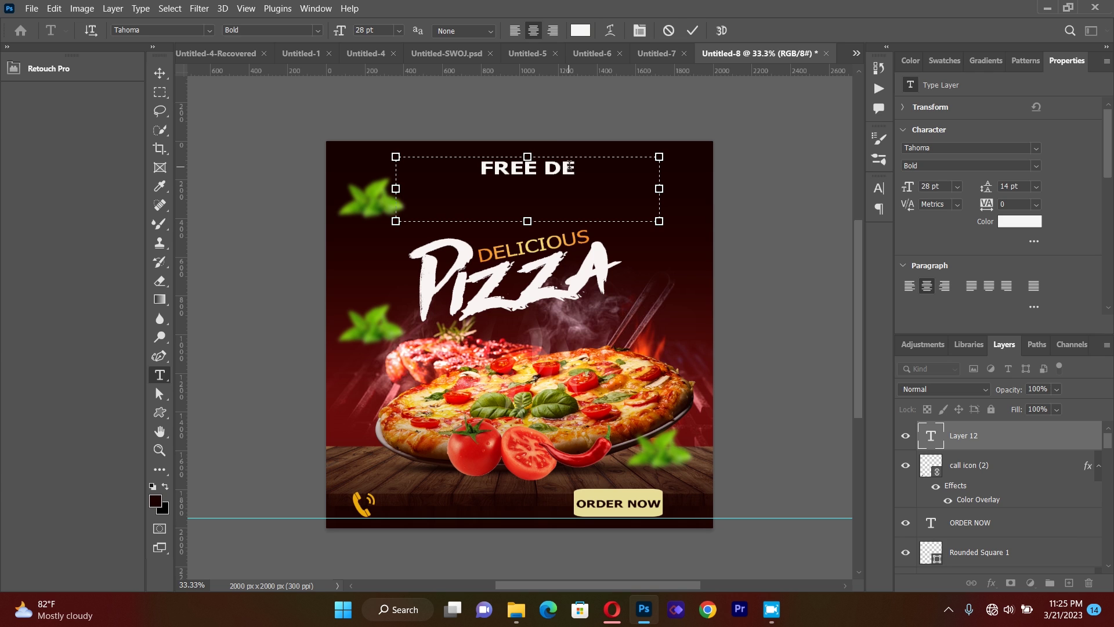
text(LIVERY)
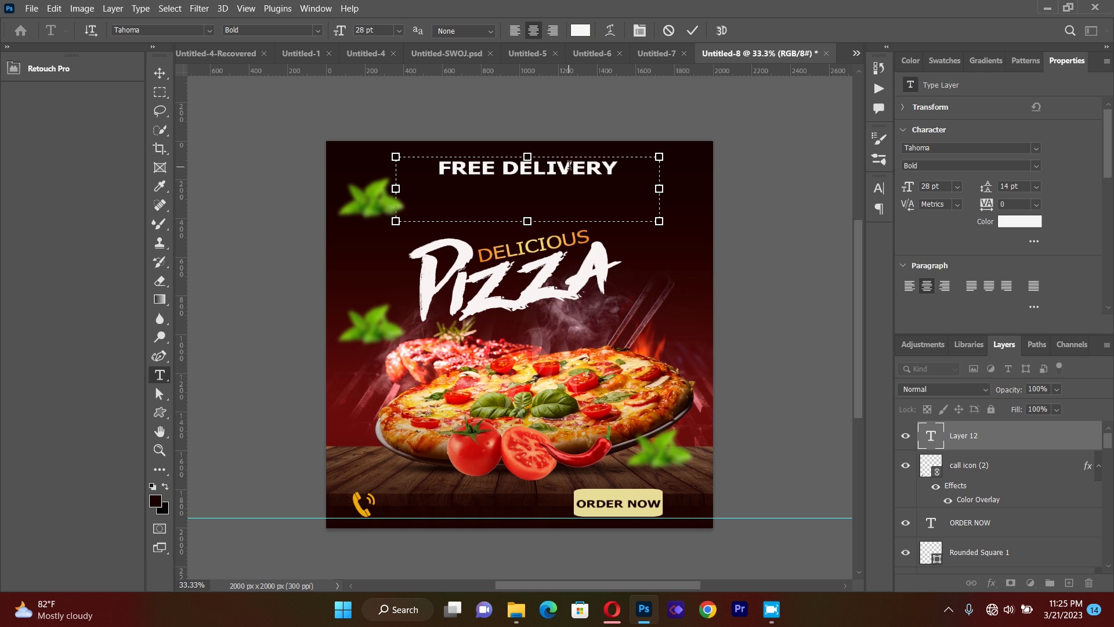
key(ctrl+a)
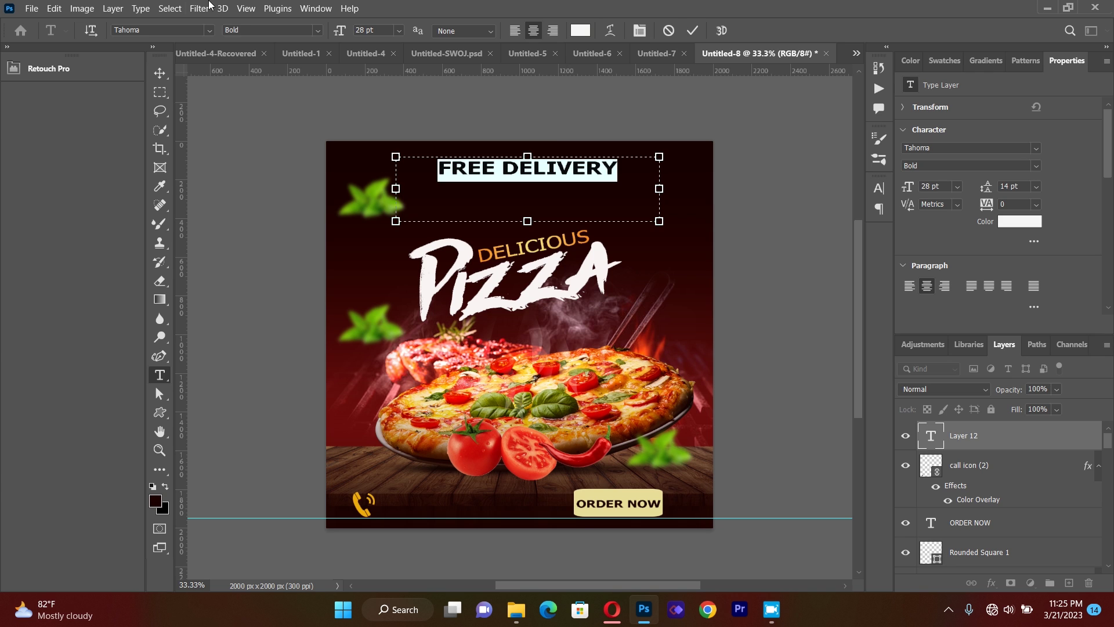
click(318, 30)
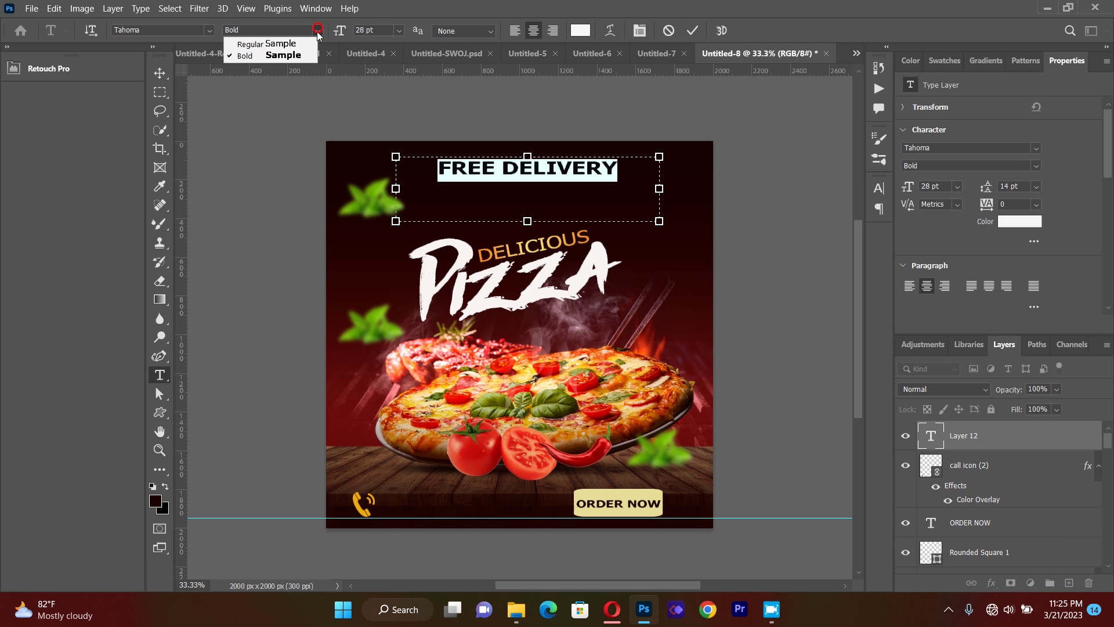
click(290, 41)
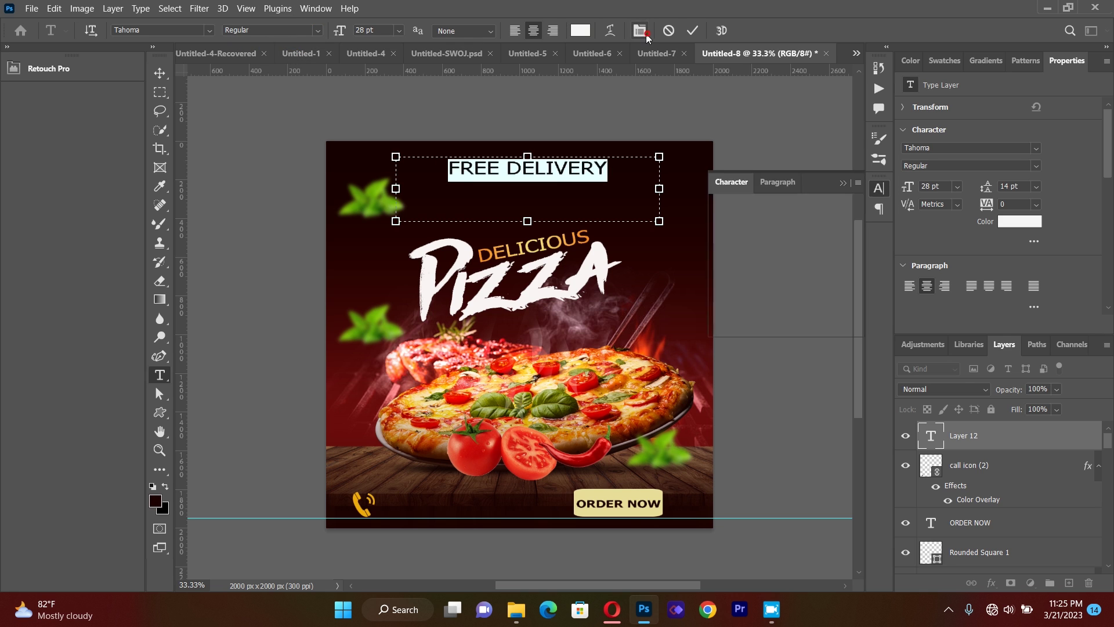
Step: Tighten FREE DELIVERY's tracking to -10 in the Character panel
click(879, 188)
click(841, 240)
click(835, 241)
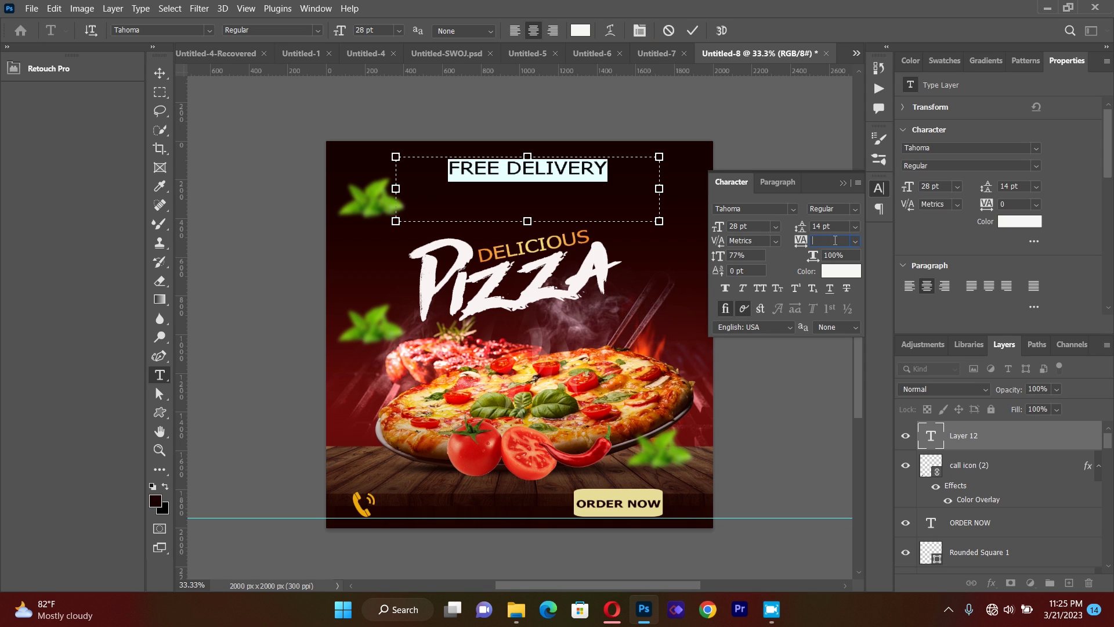
key(BackSpace)
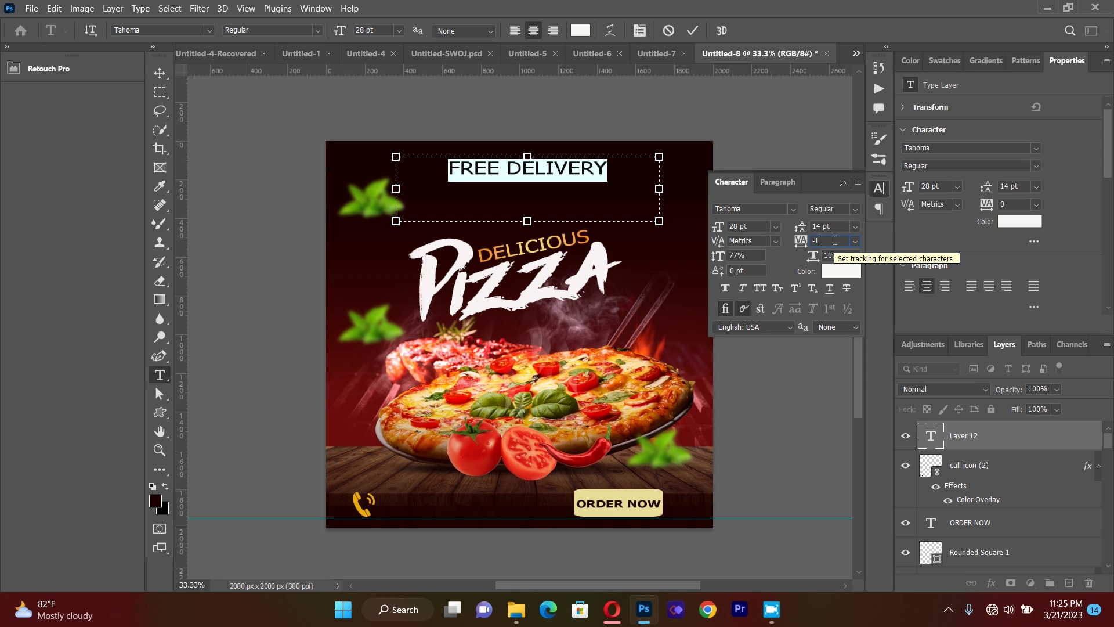
click(807, 144)
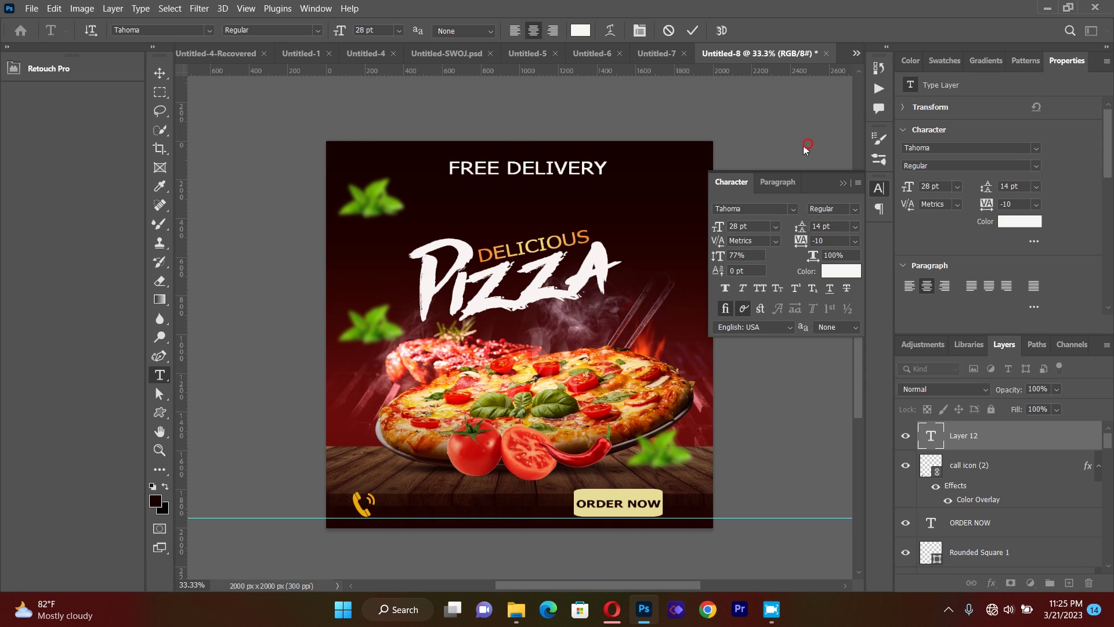
Step: Shrink FREE DELIVERY beside the call icon and start another text box near the top
click(160, 73)
drag(660, 219, 430, 502)
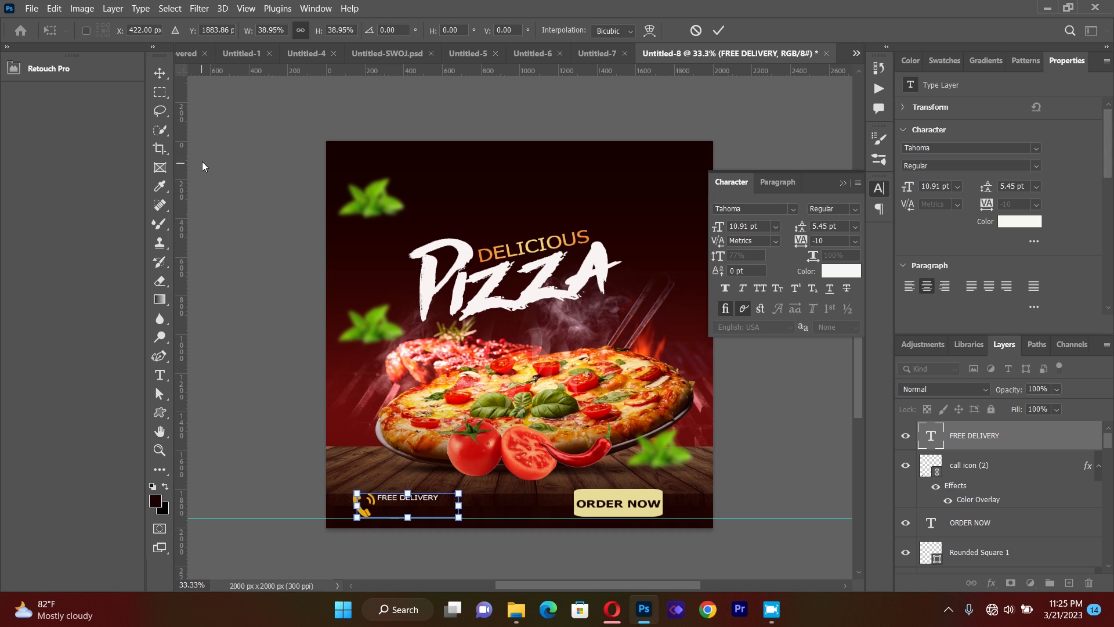
key(Return)
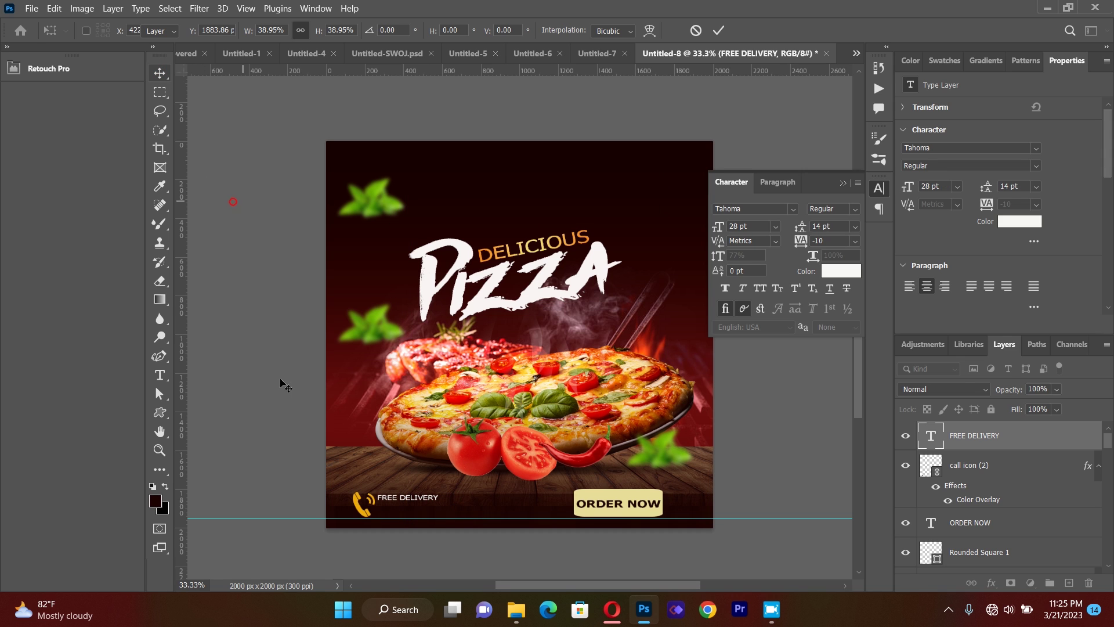
click(234, 418)
click(159, 375)
drag(378, 181, 636, 324)
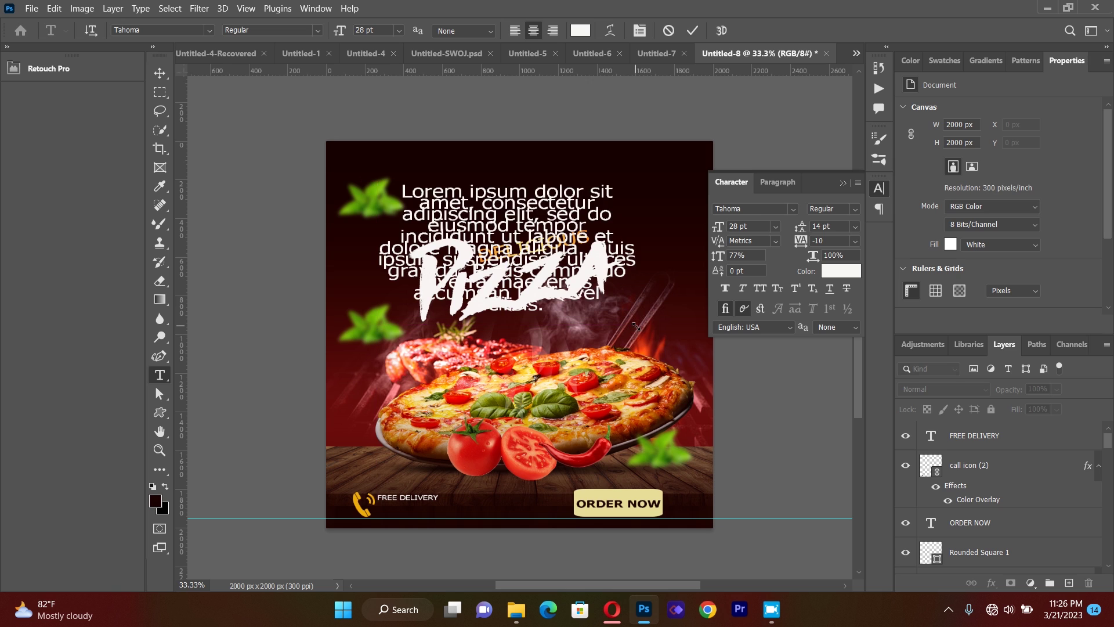
Step: Type the phone number in bold and scale it small beneath FREE DELIVERY
key(BackSpace)
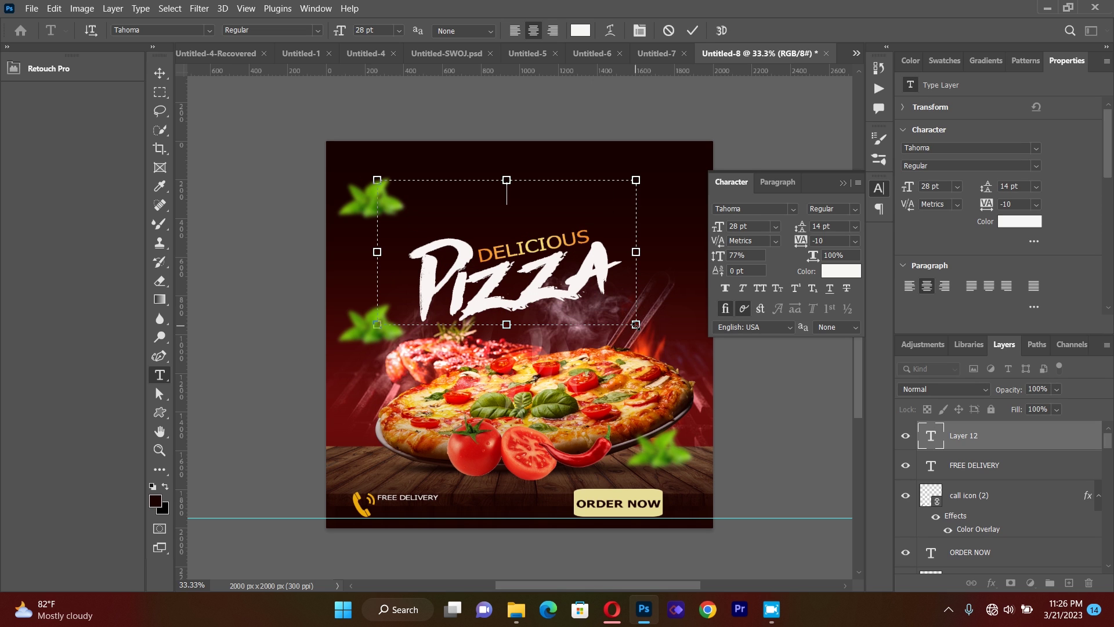
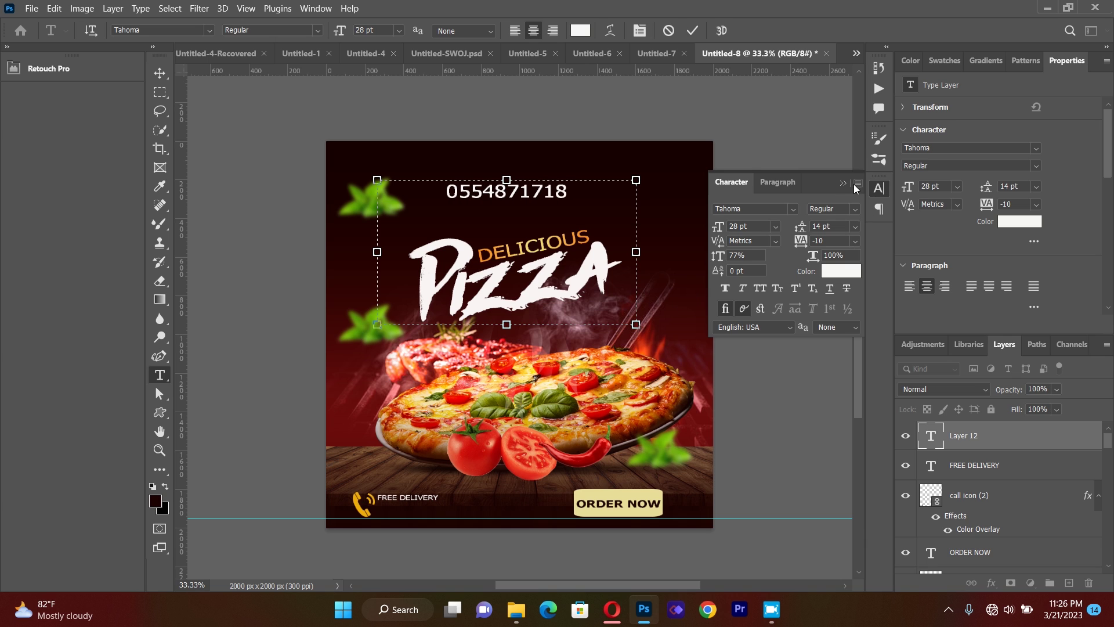
click(844, 183)
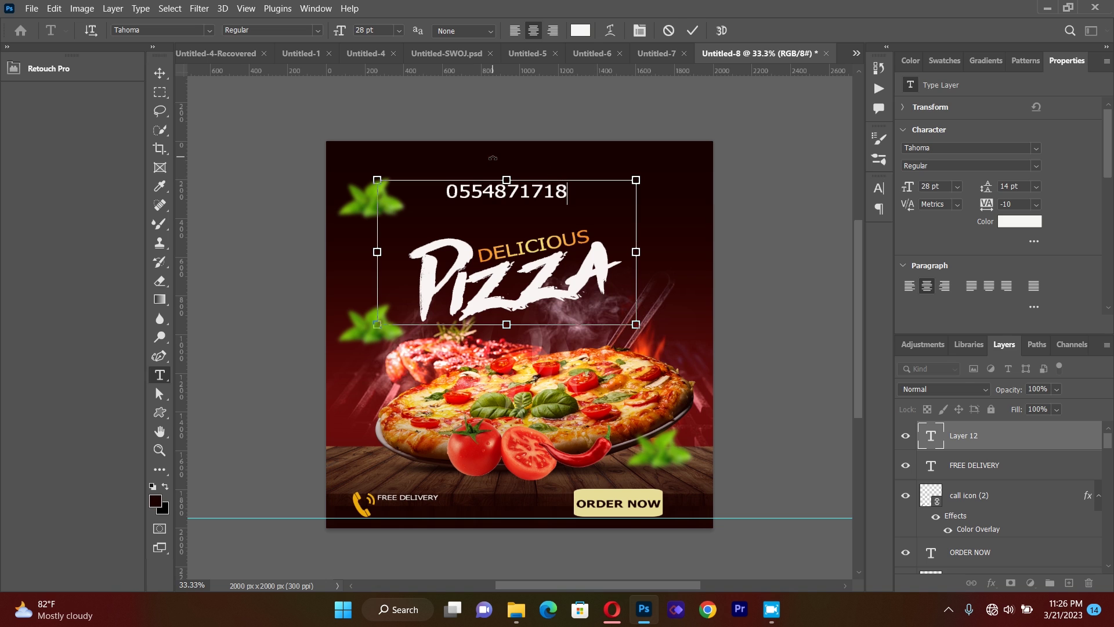
key(ctrl+a)
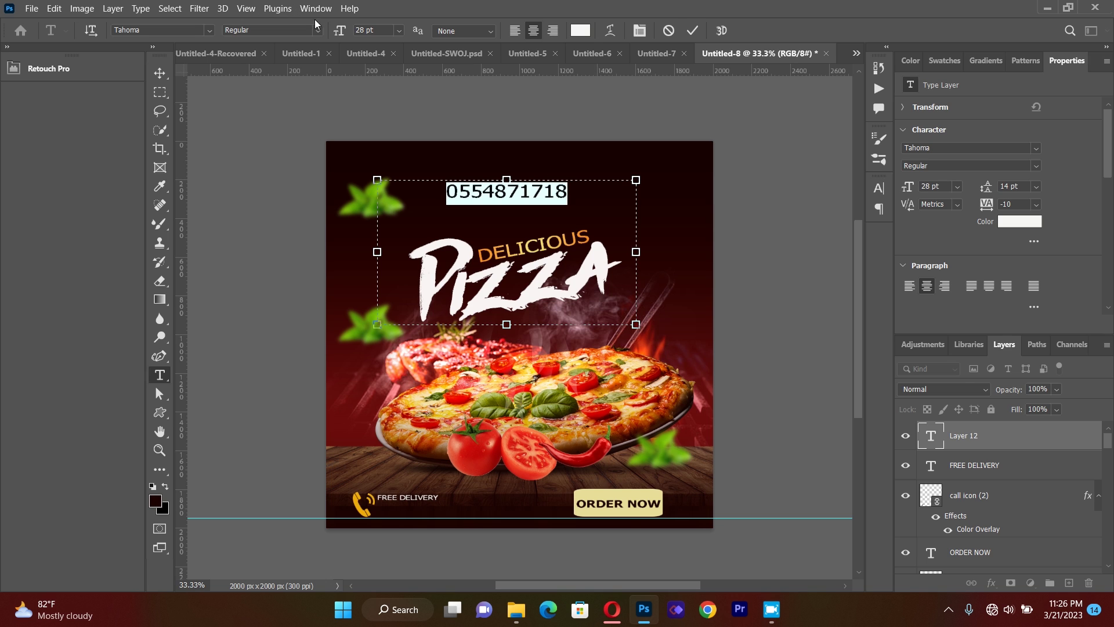
click(317, 30)
click(309, 60)
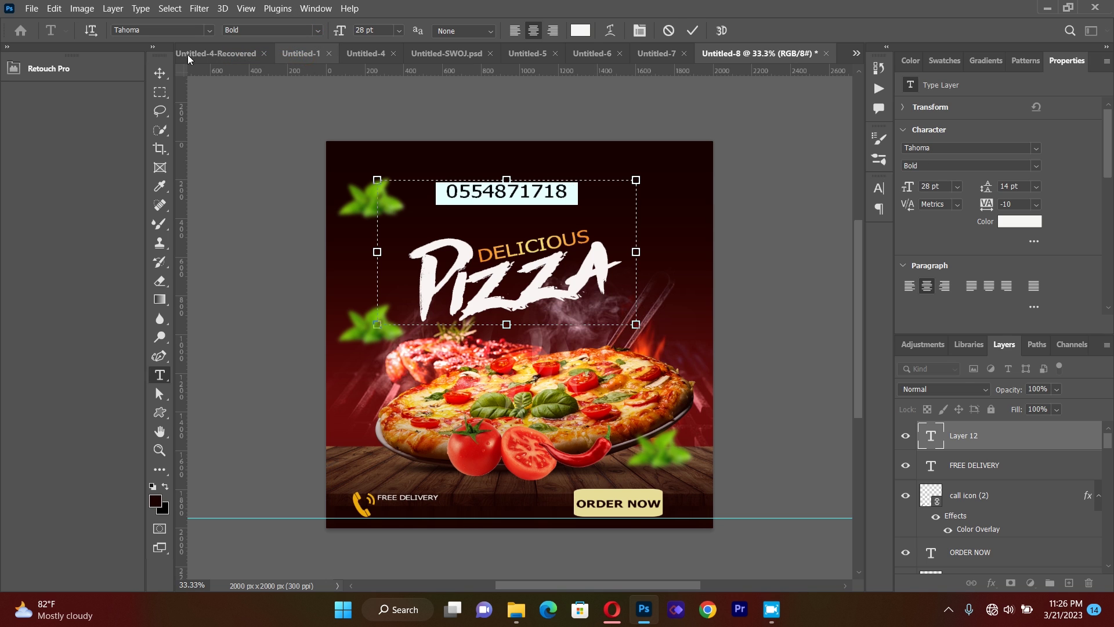
click(160, 73)
drag(641, 182, 451, 508)
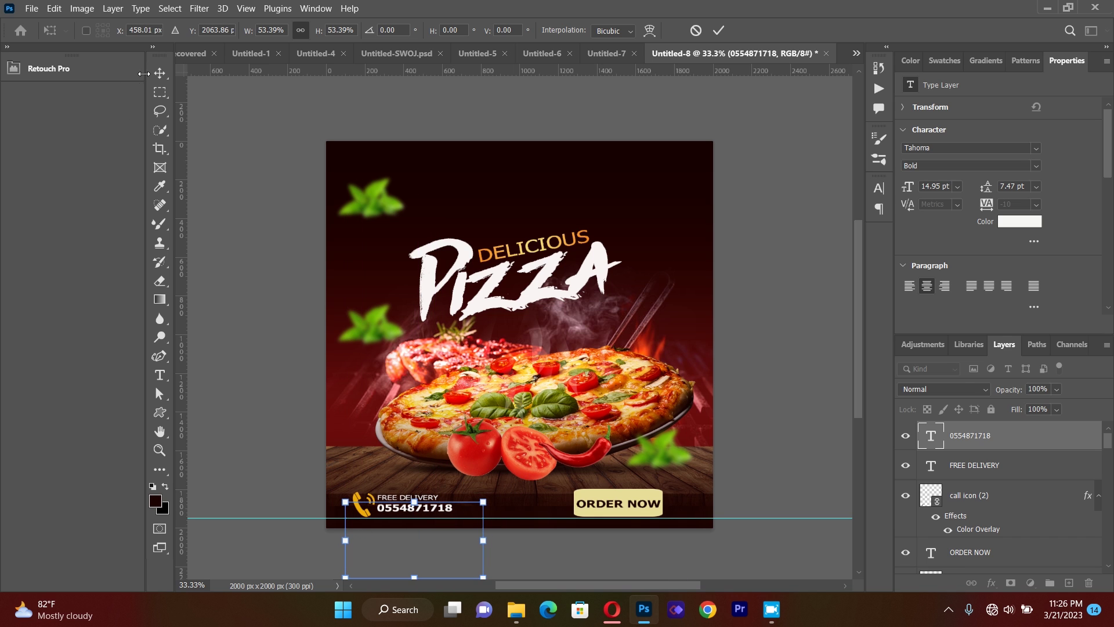
key(Return)
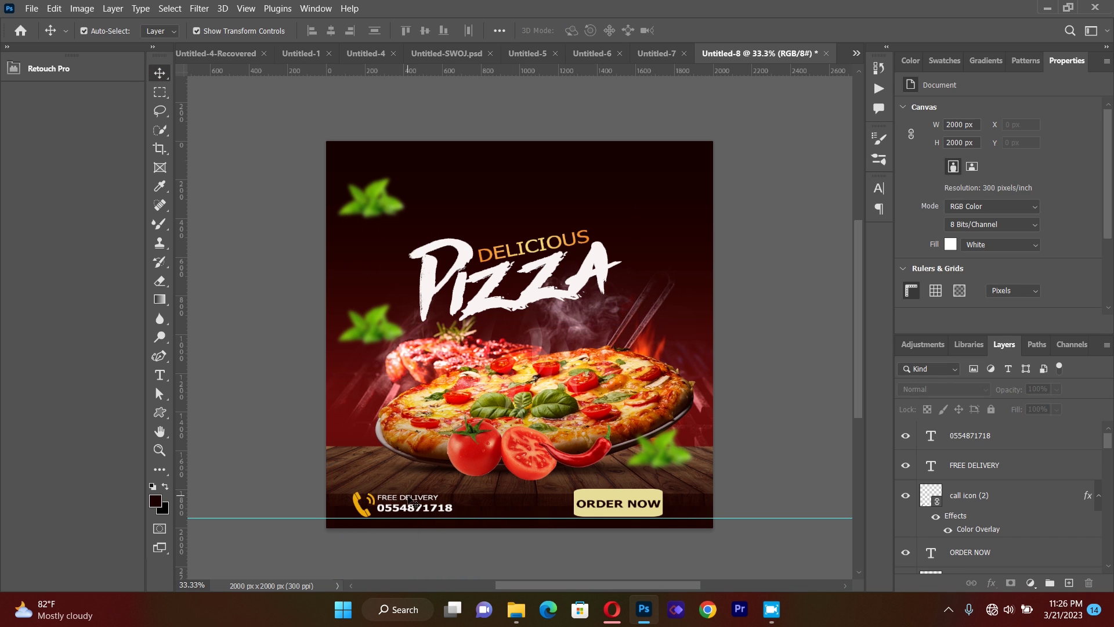
Step: Nudge FREE DELIVERY to align it with the phone number line
click(410, 497)
drag(409, 496, 410, 495)
key(Down)
key(Down)
key(Down)
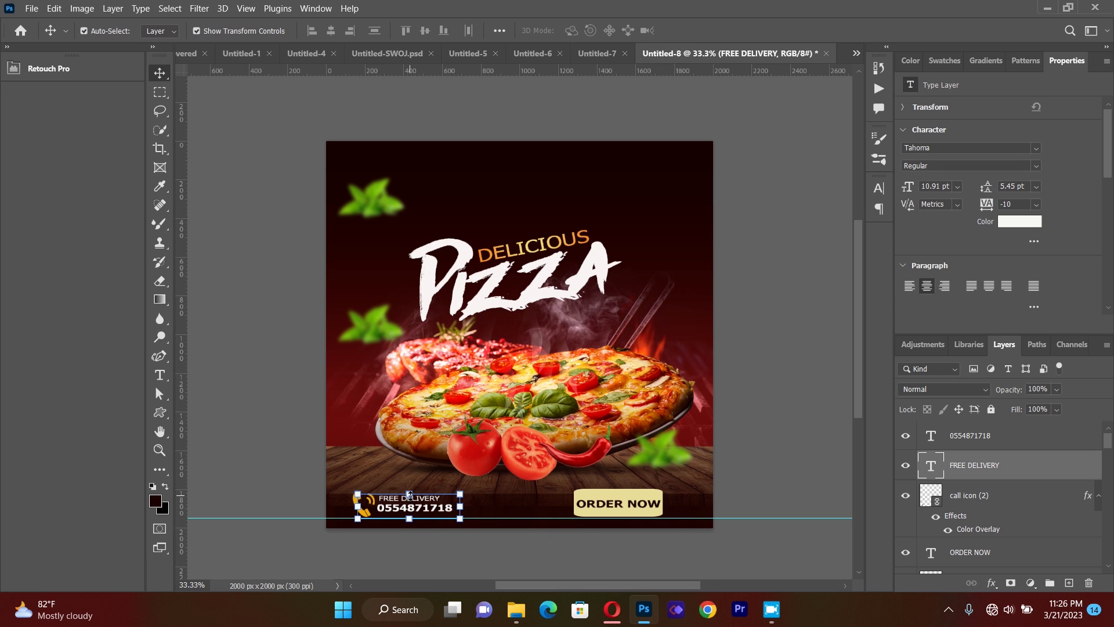
key(Up)
key(Left)
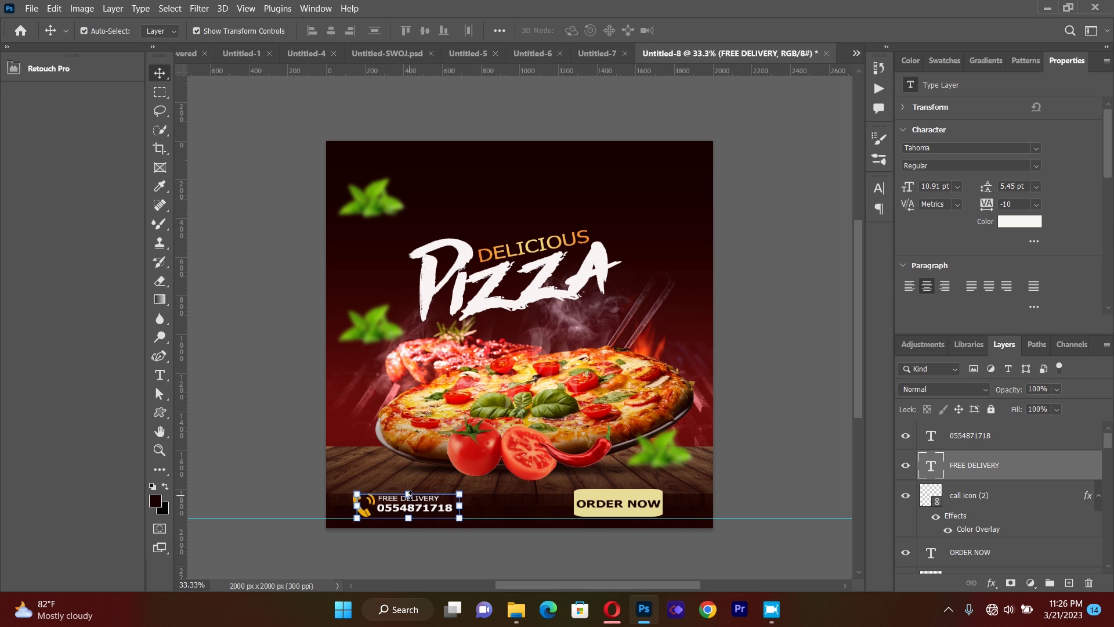
click(286, 443)
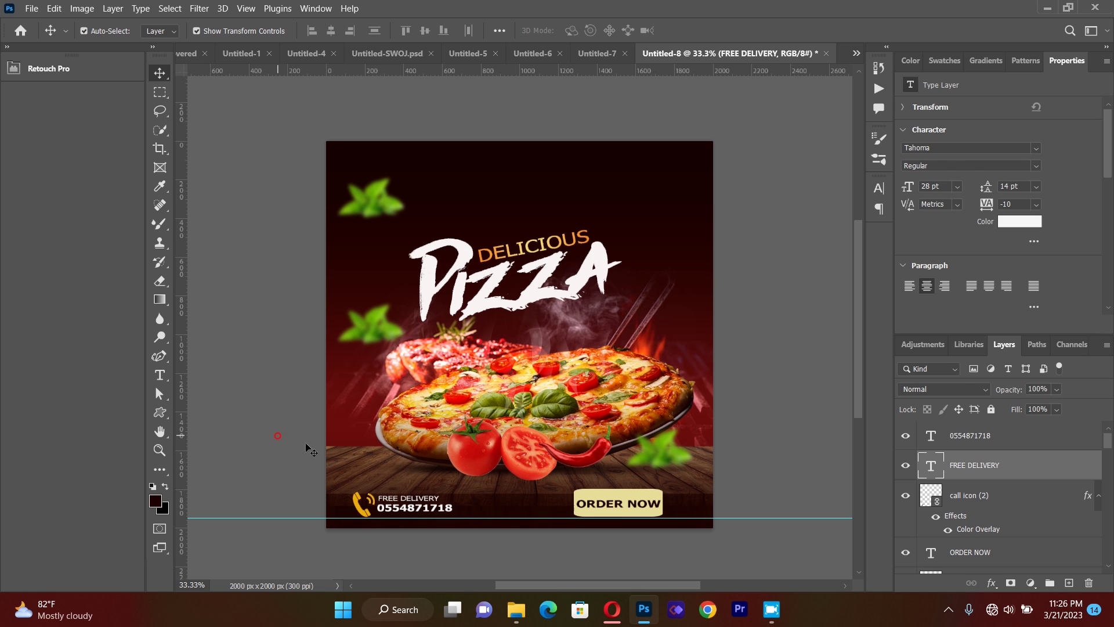
click(359, 502)
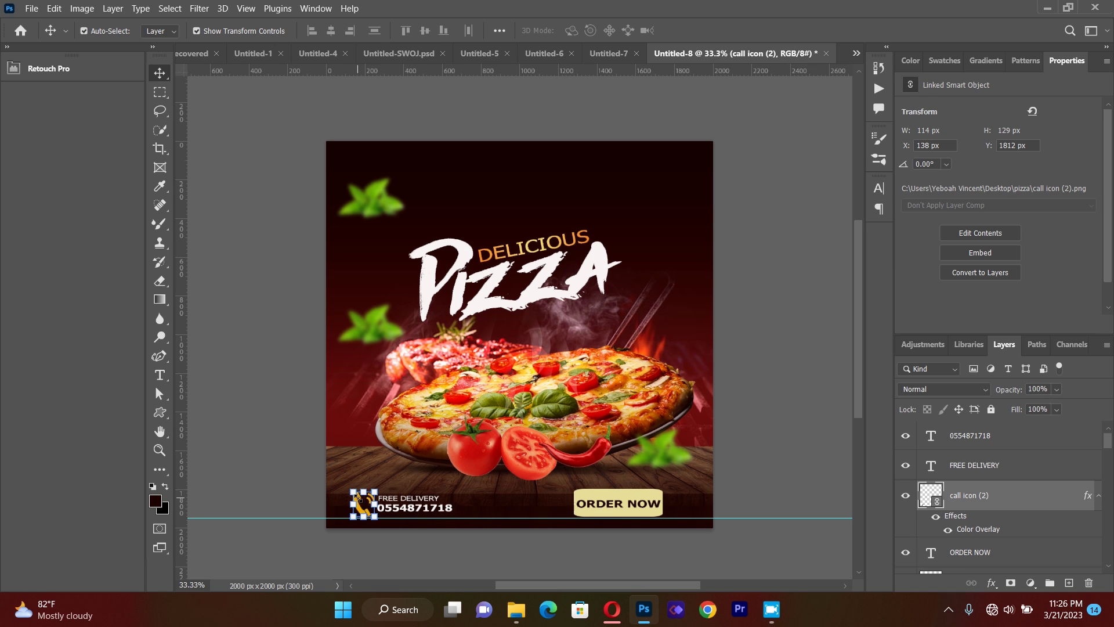
click(245, 380)
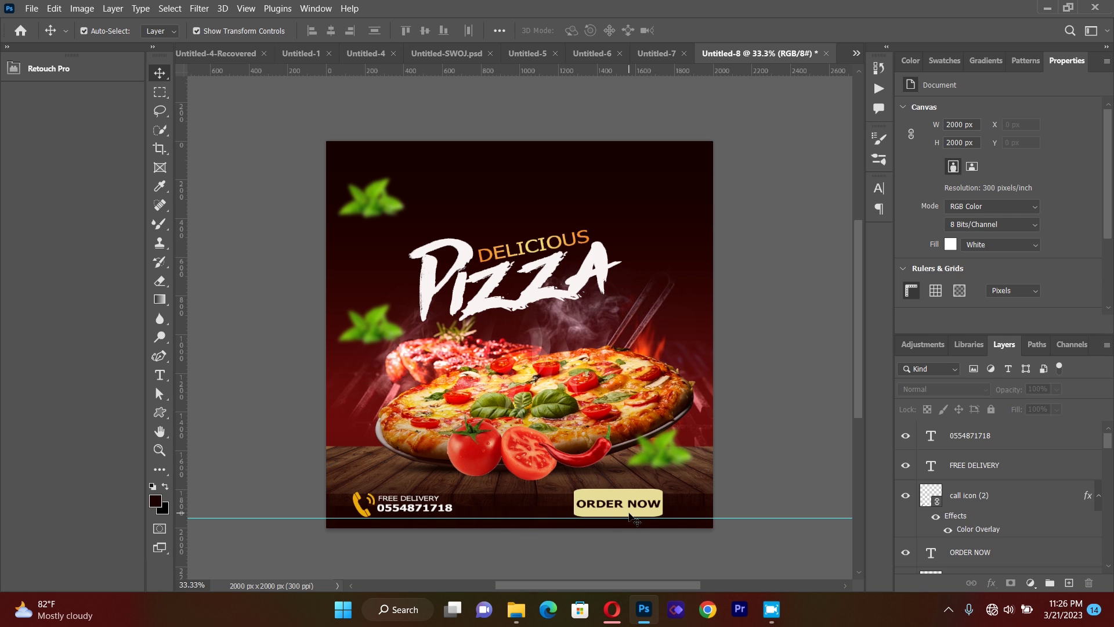
click(228, 233)
Step: Place the Untitled-5.png logo as a linked image
click(30, 8)
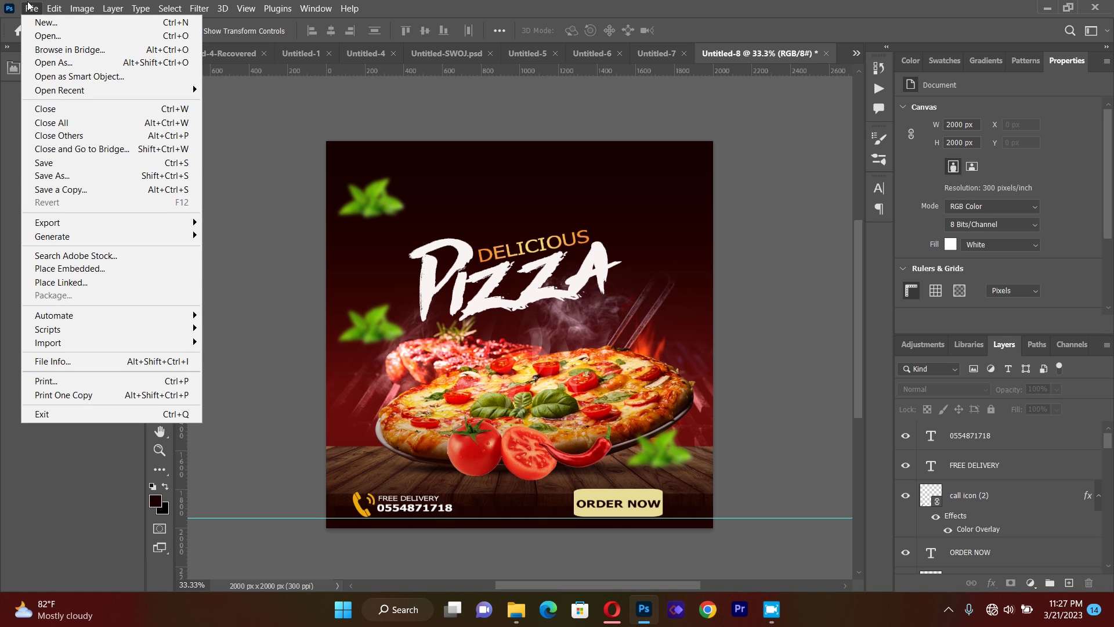
click(77, 283)
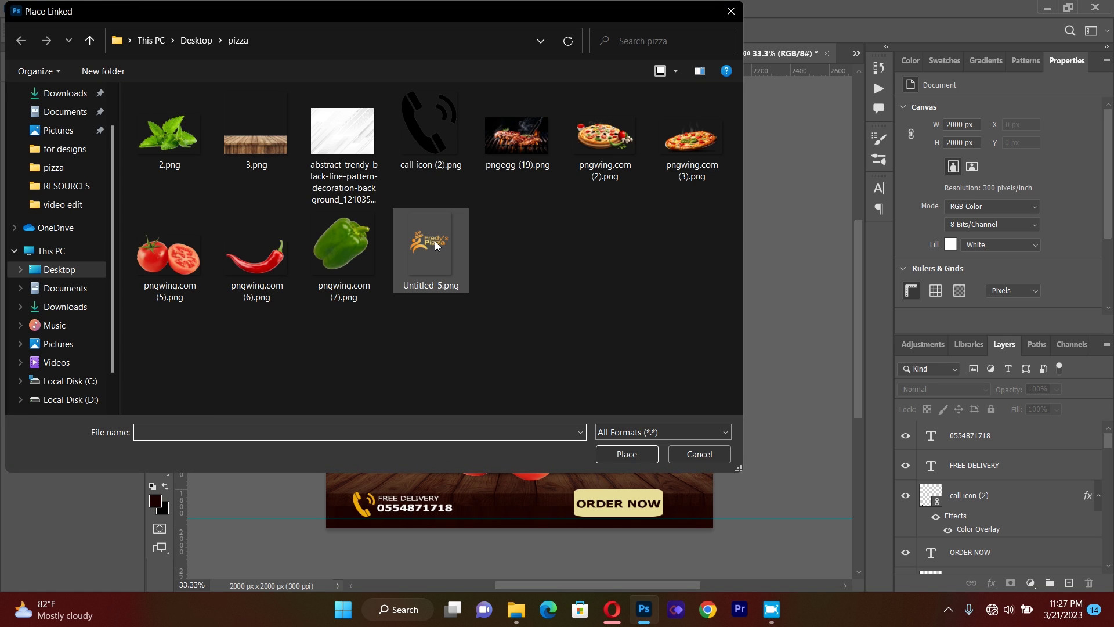
click(436, 245)
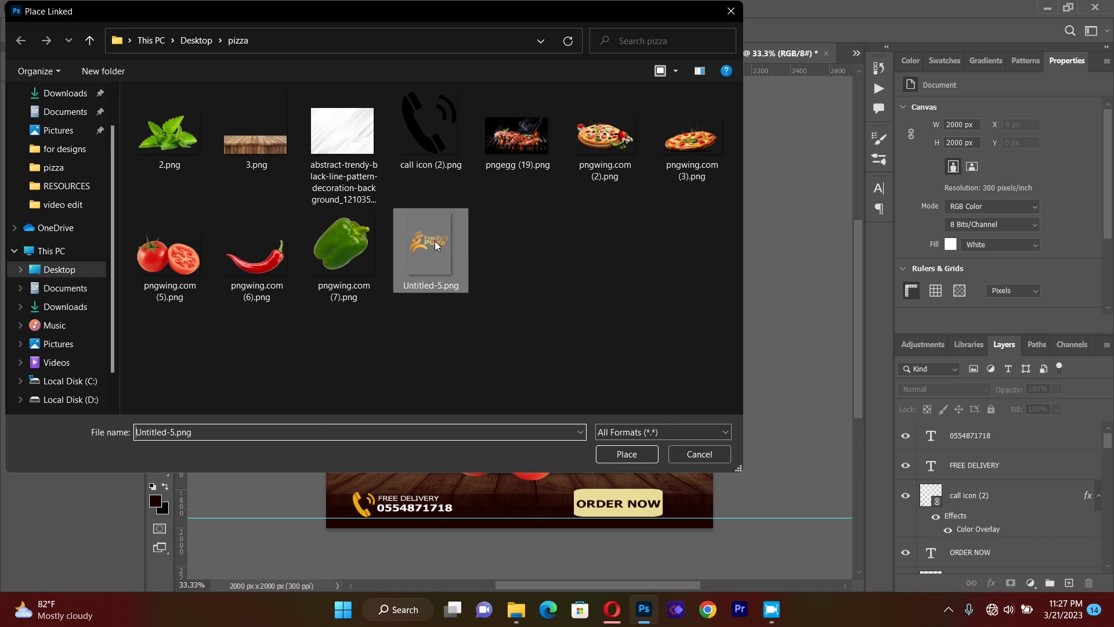
double_click(436, 245)
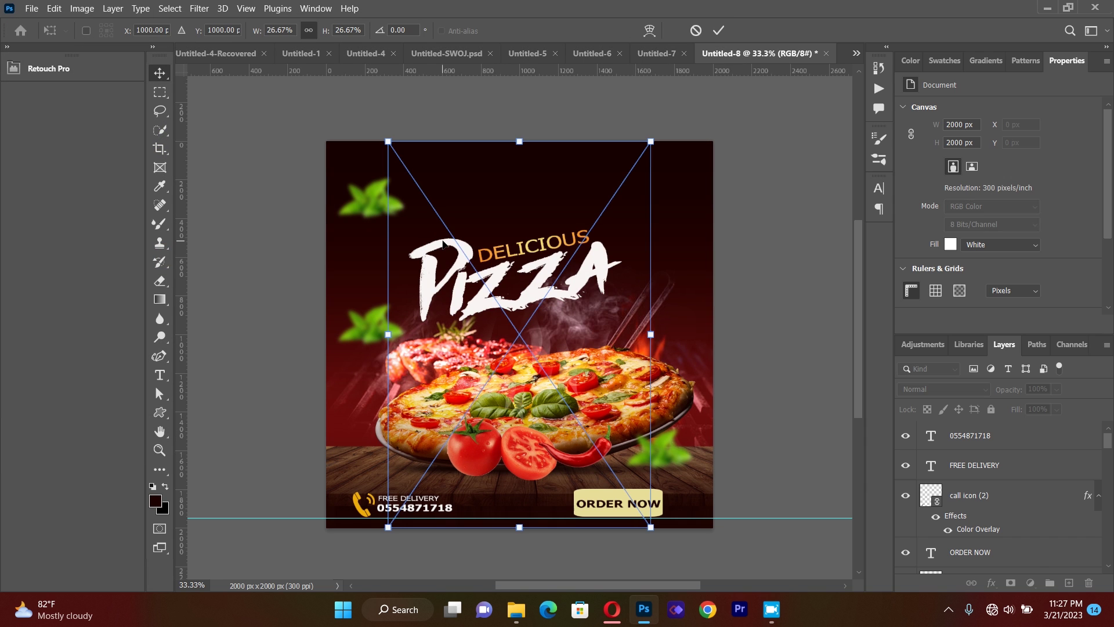
Step: Scale the Fredy's Pizza logo to about 326 × 199 px and centre it at the top
drag(652, 526, 492, 225)
drag(439, 193, 527, 172)
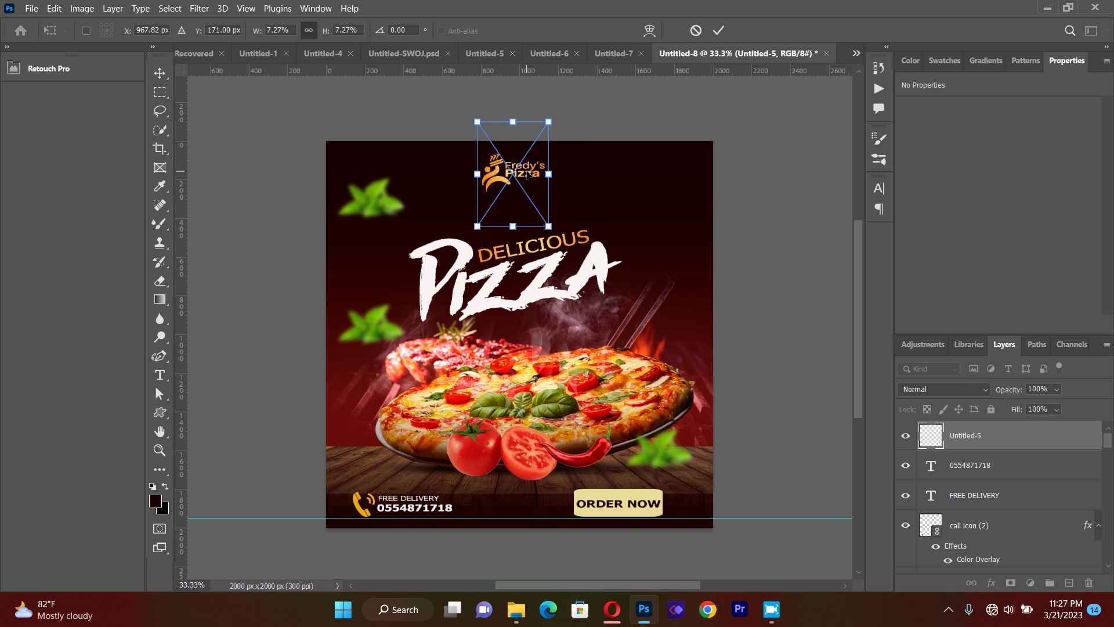
key(Return)
click(253, 200)
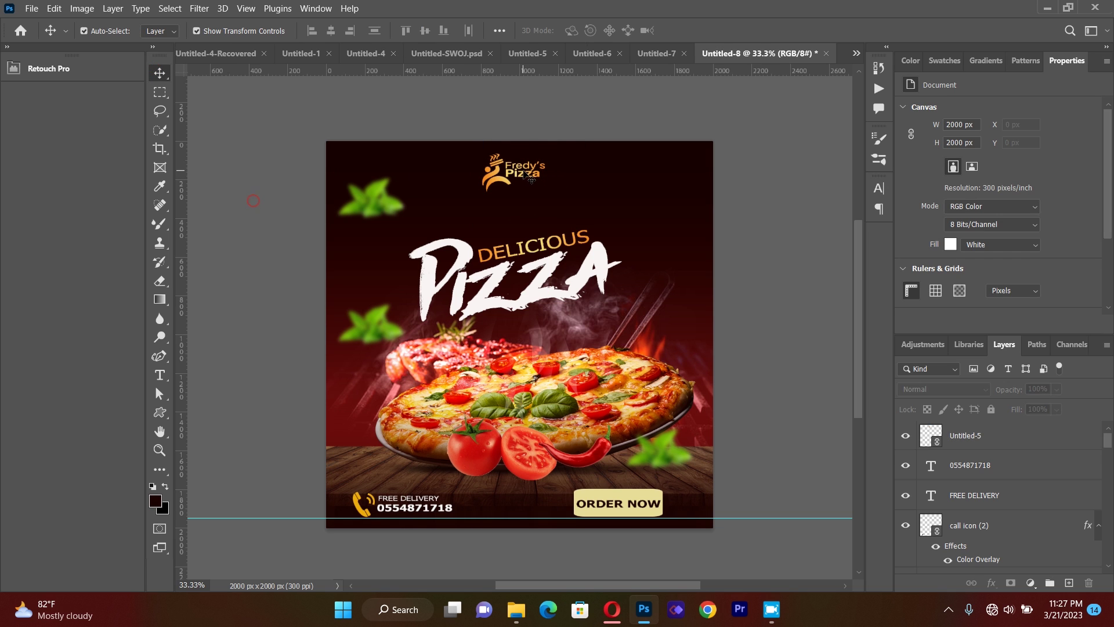
click(529, 177)
drag(502, 177, 496, 183)
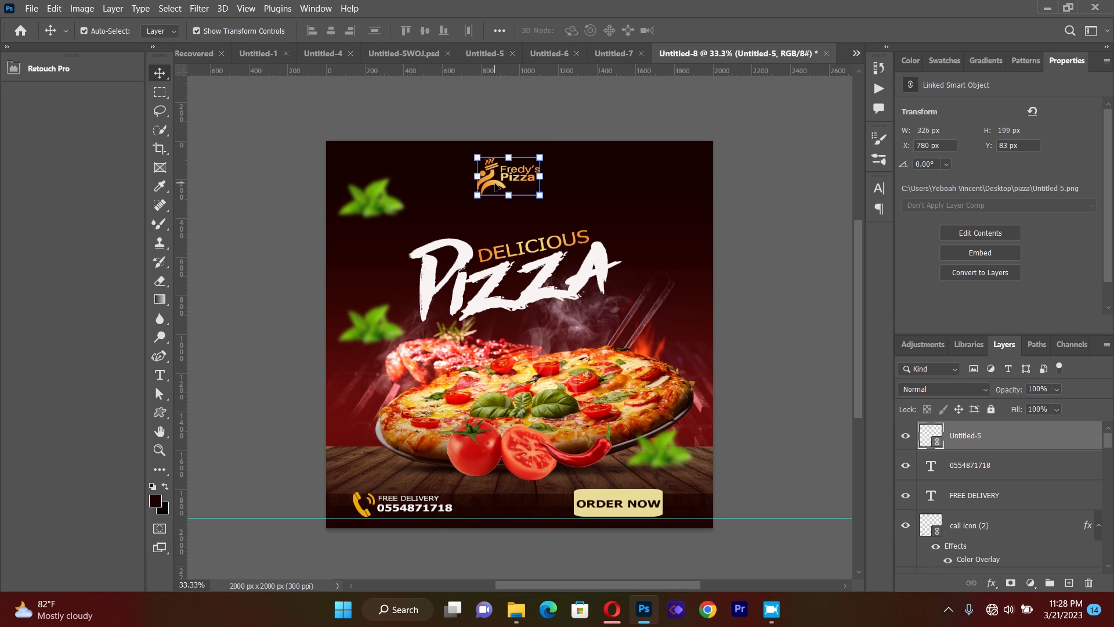
click(636, 218)
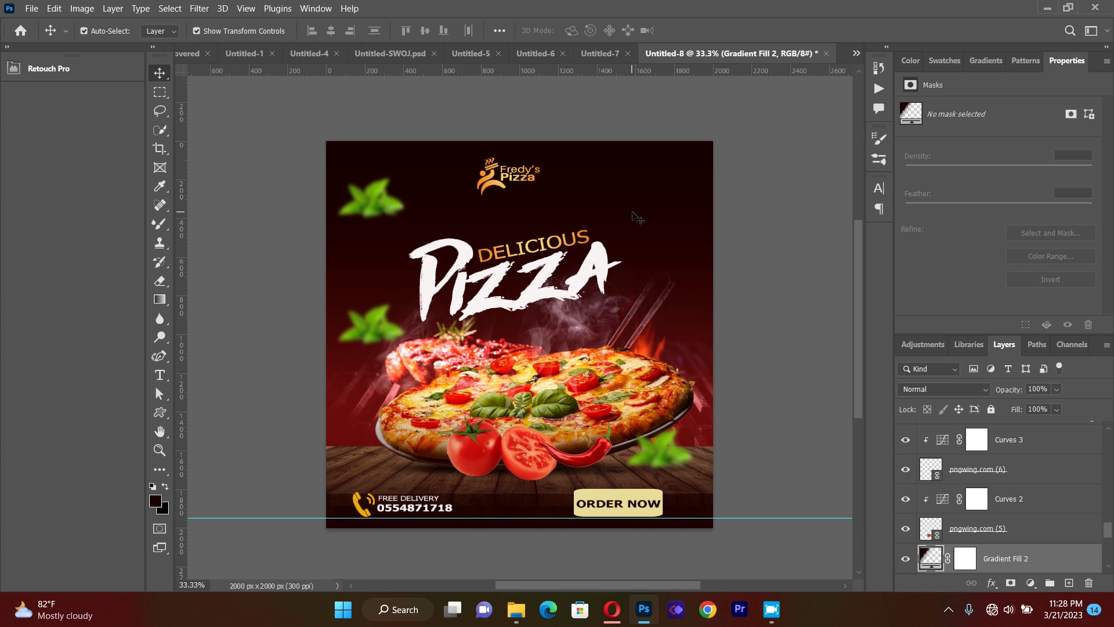